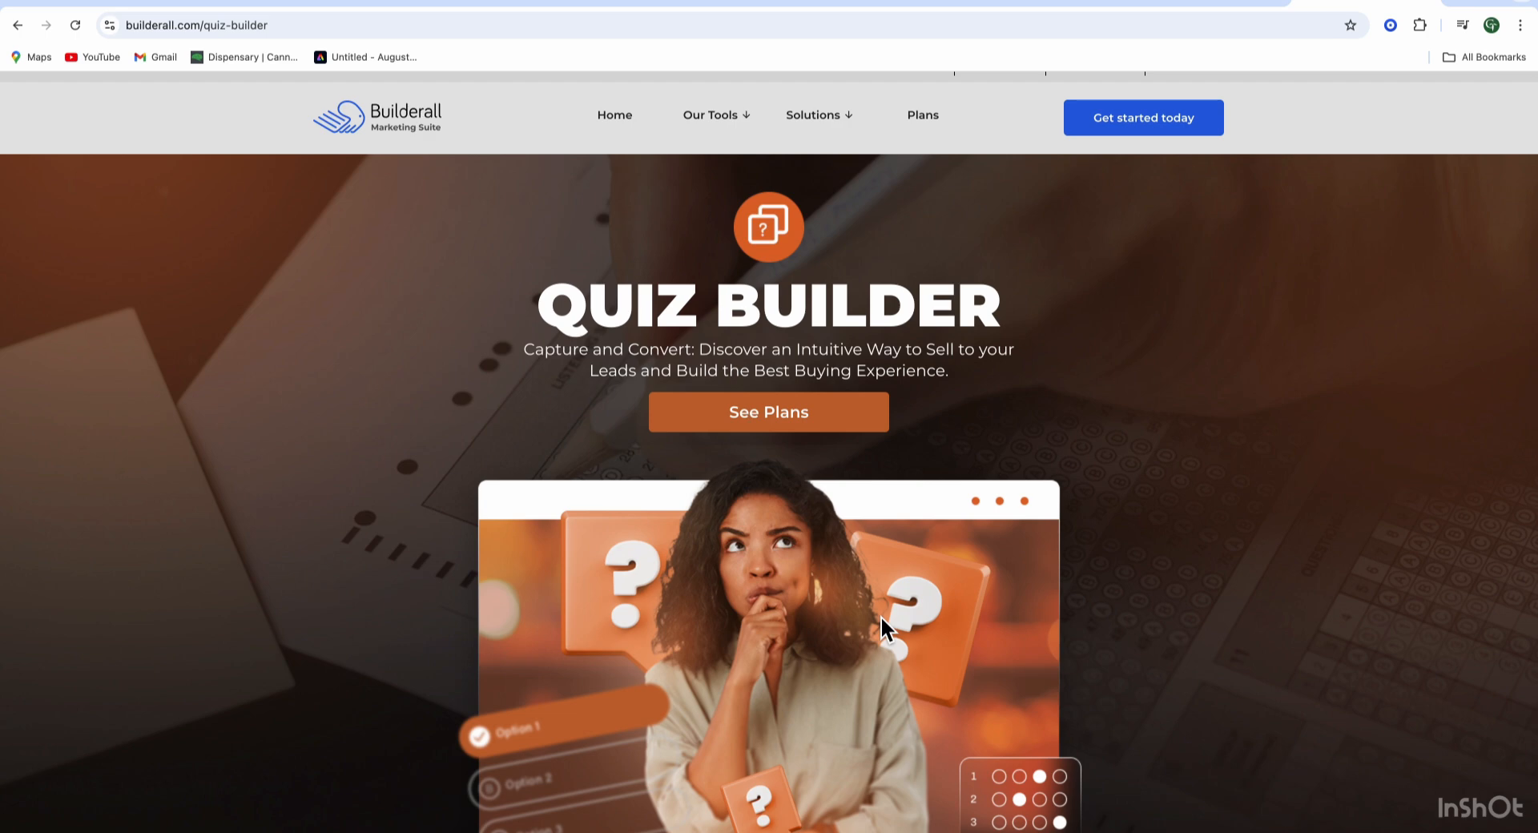
pyautogui.scroll(1, 983, 687)
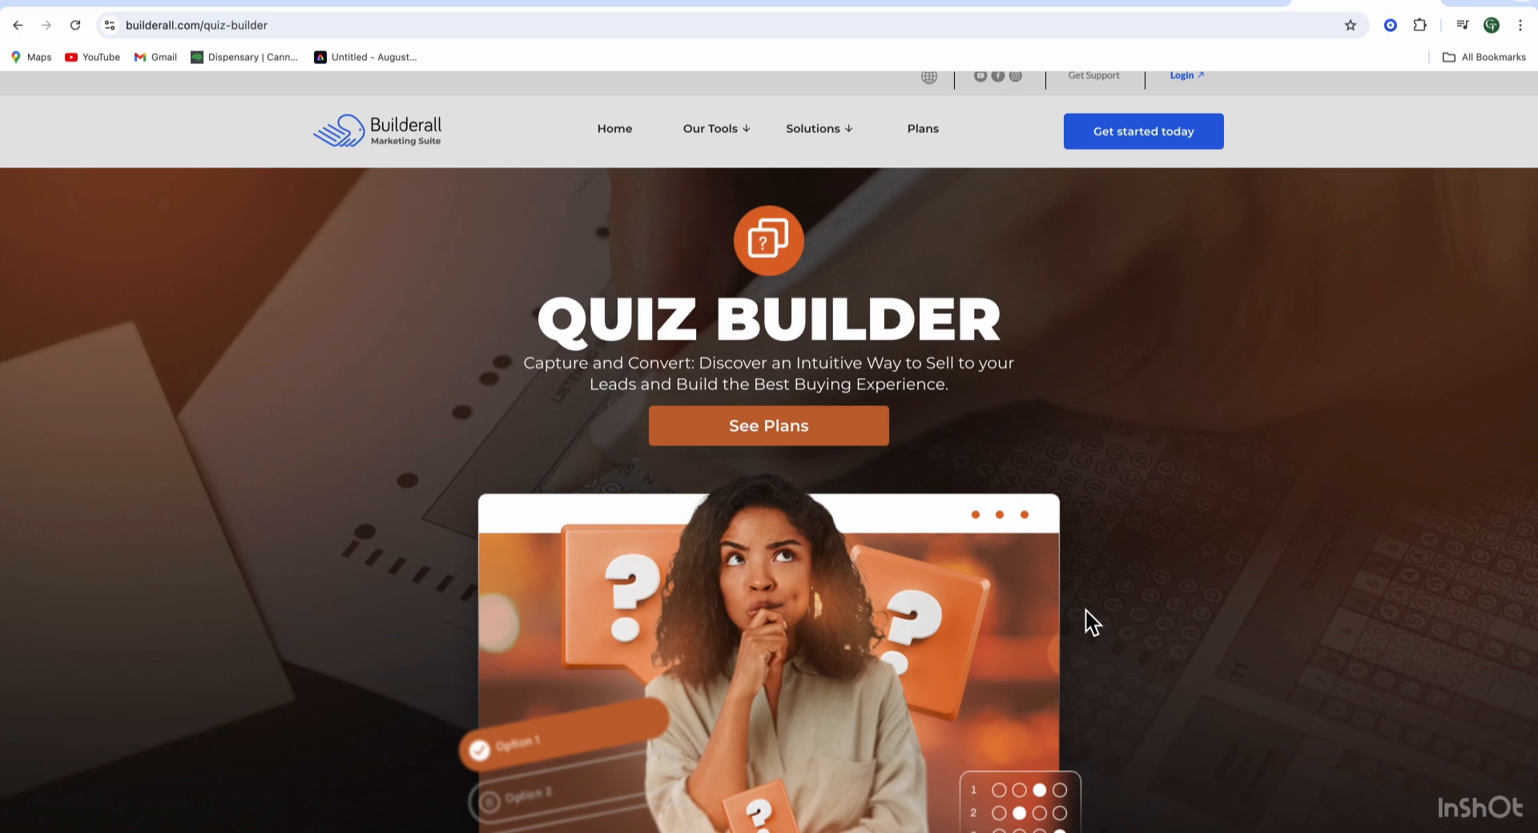
pyautogui.scroll(-1, 1092, 583)
pyautogui.scroll(2, 1098, 597)
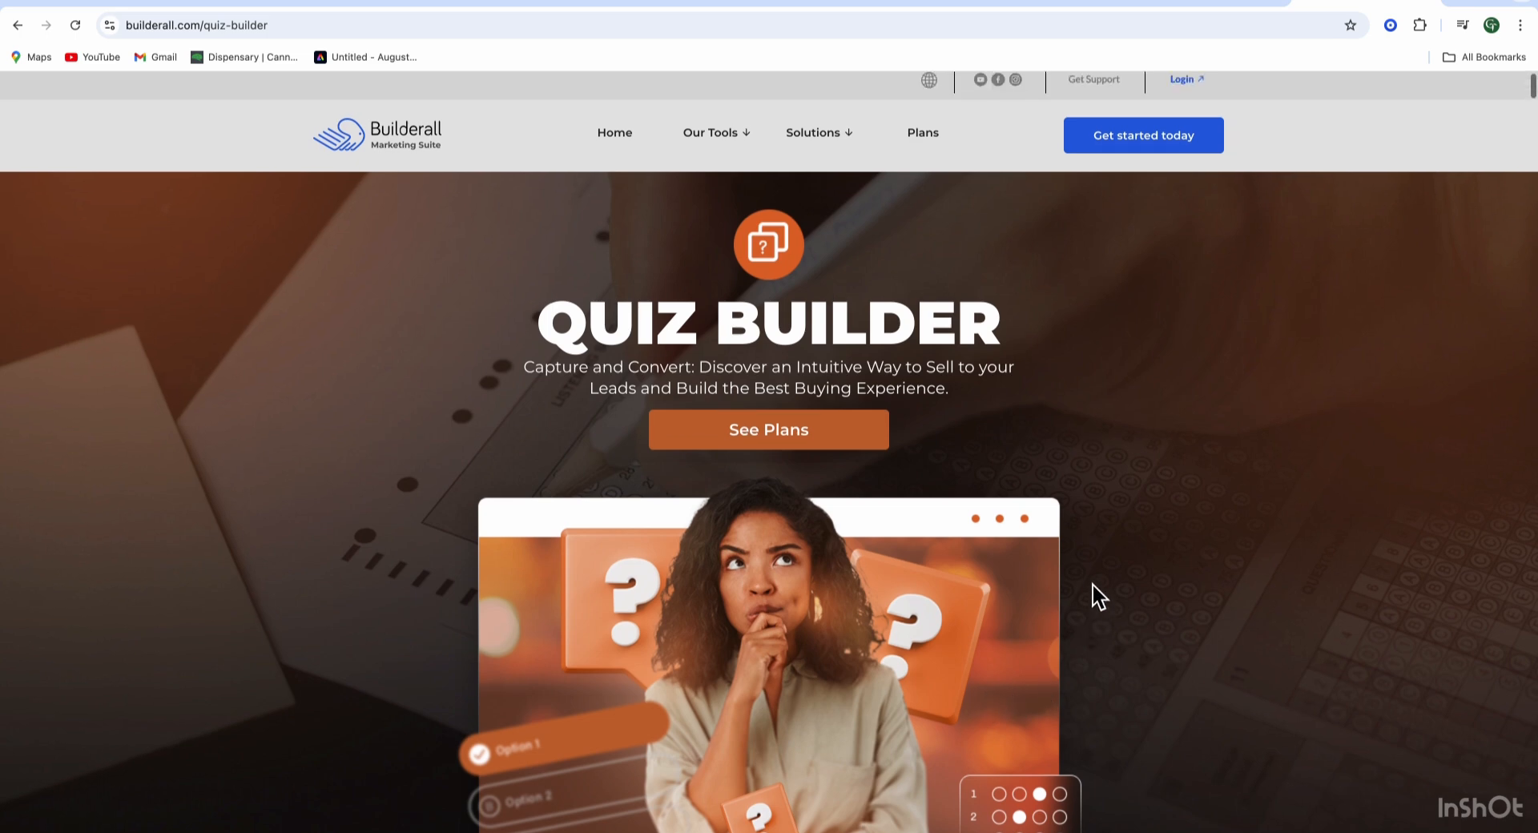
pyautogui.scroll(-2, 1098, 597)
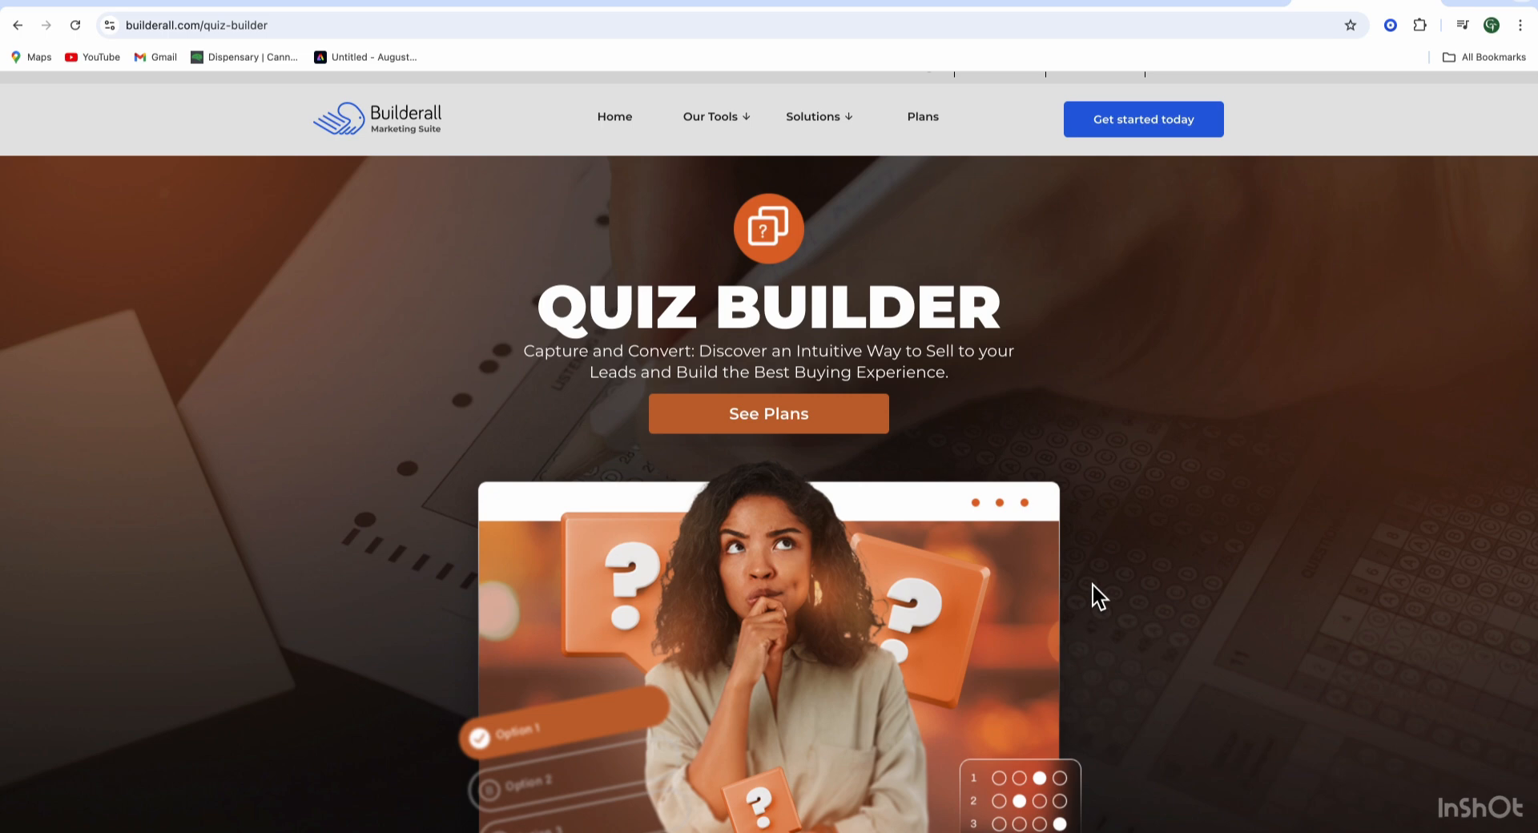
pyautogui.scroll(-1, 1098, 597)
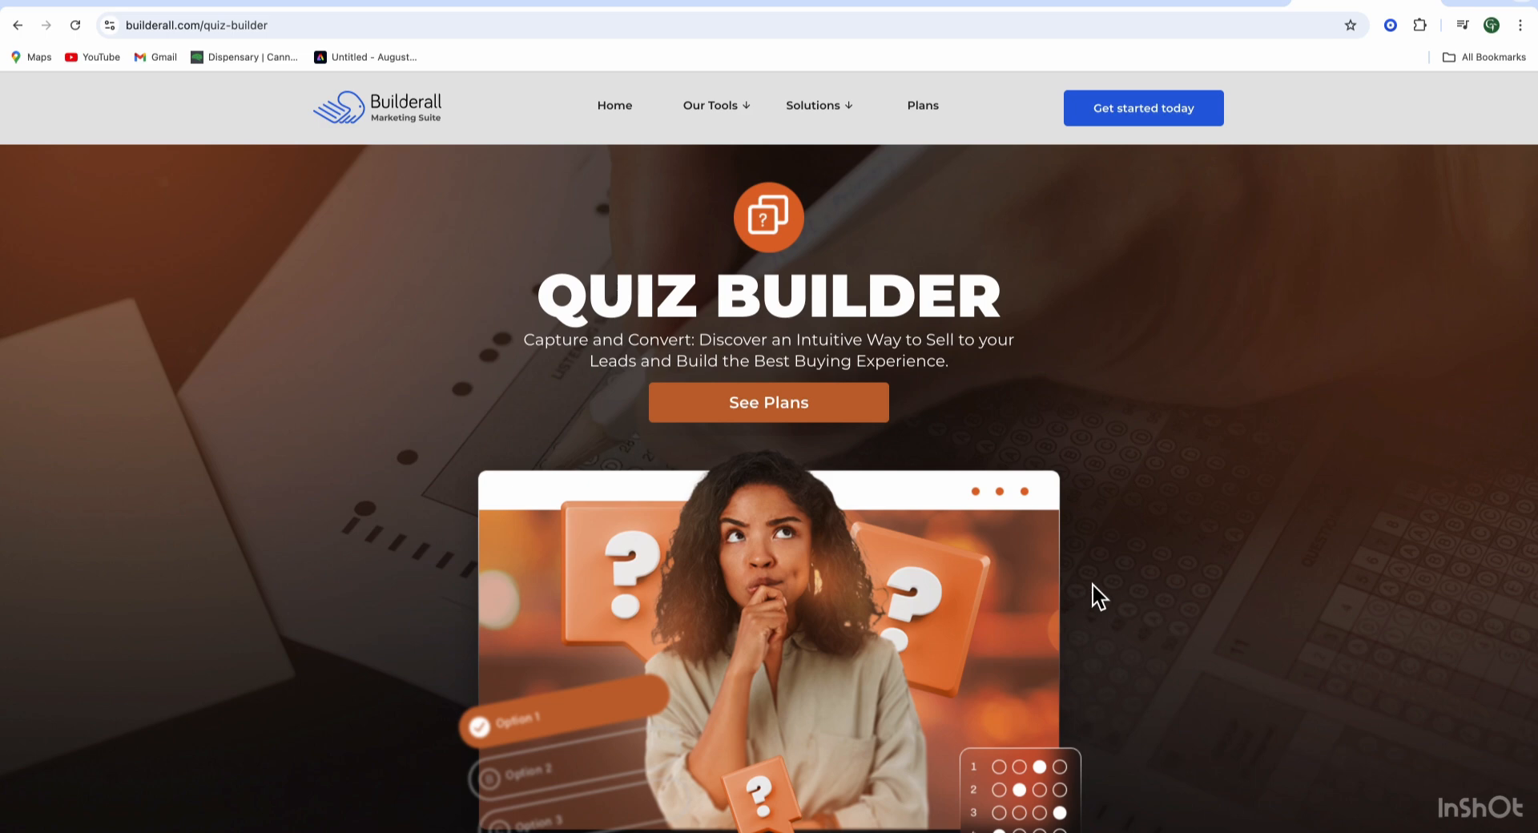
# Step: Review the Quiz Builder page's sections on quality surveys, data collection, questionnaires, evaluation quizzes and voting
pyautogui.scroll(-6, 1098, 596)
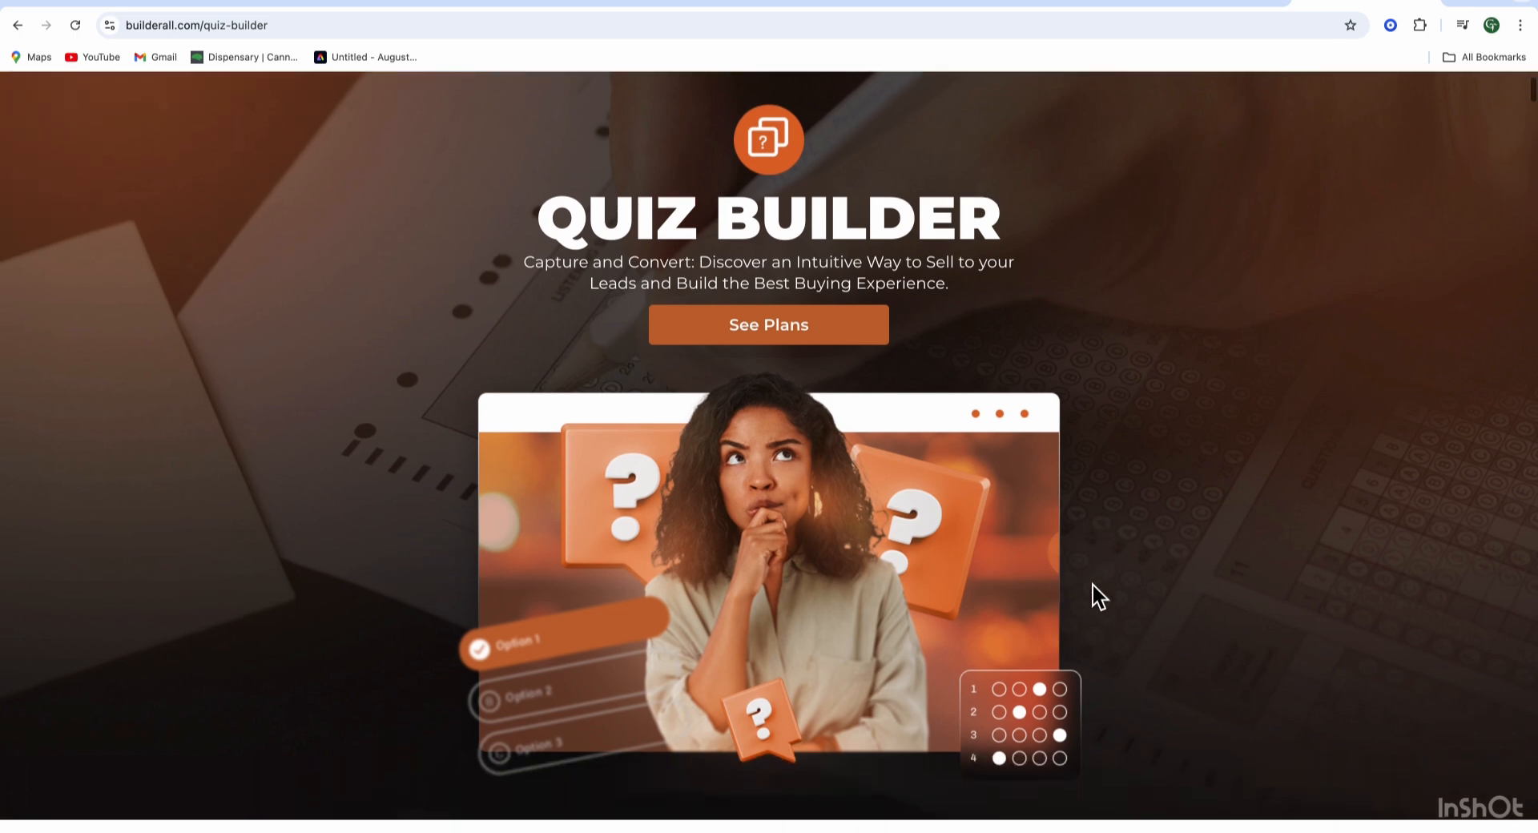
pyautogui.scroll(-4, 1093, 589)
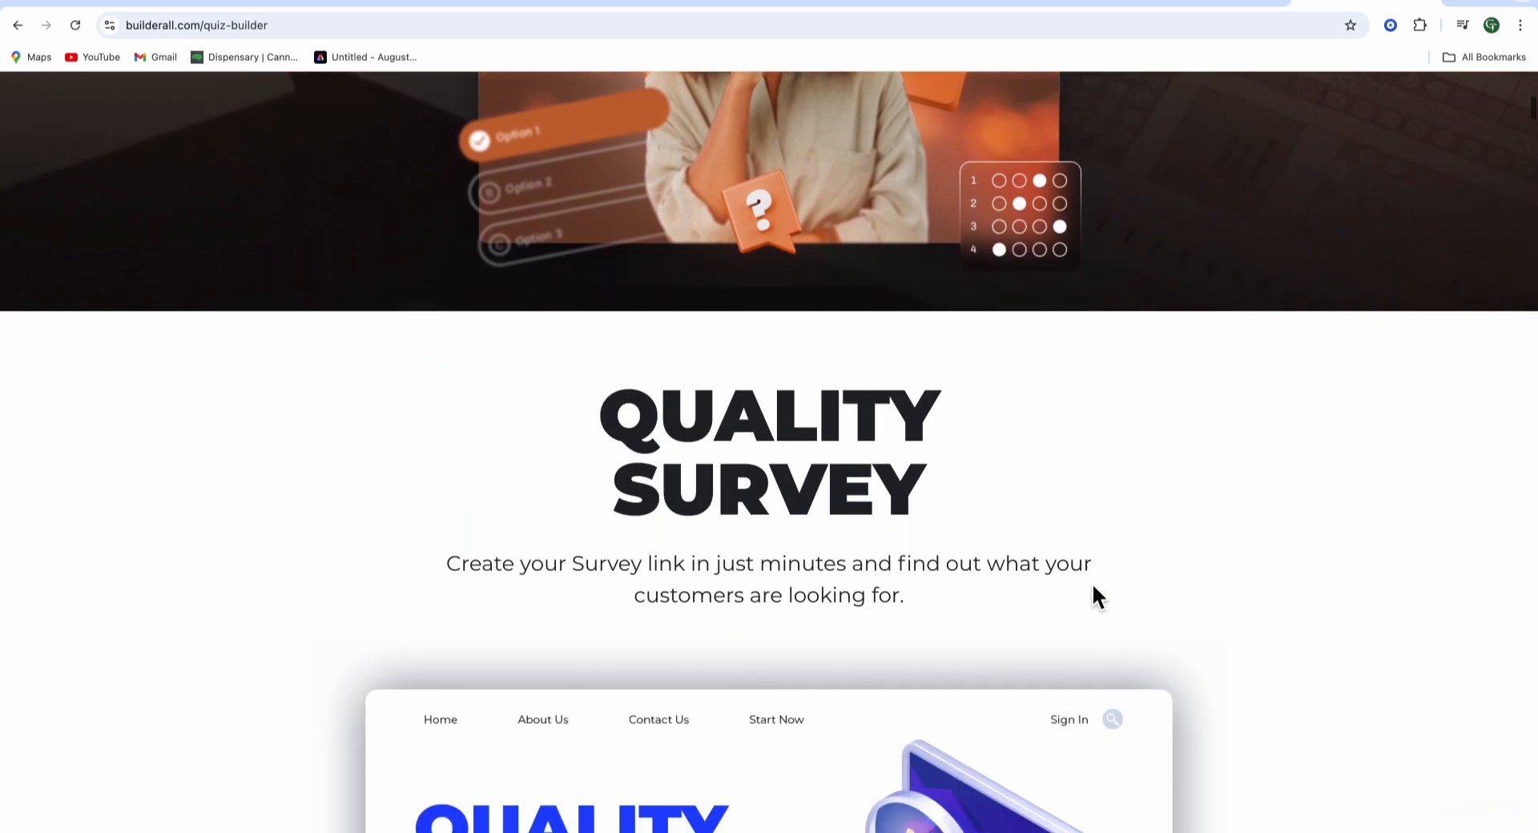
pyautogui.scroll(-2, 1094, 587)
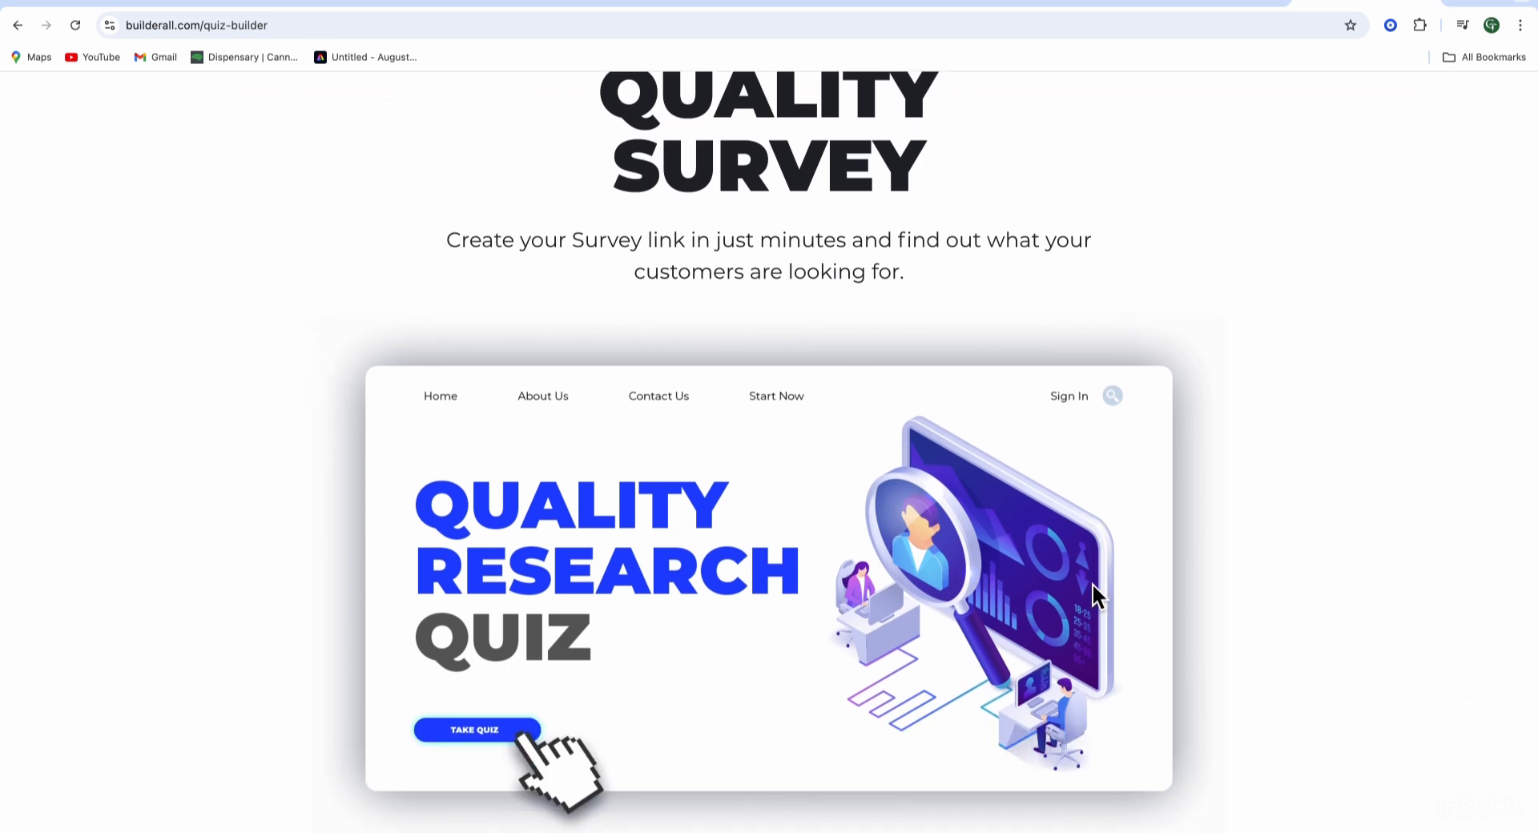
pyautogui.scroll(-3, 1093, 584)
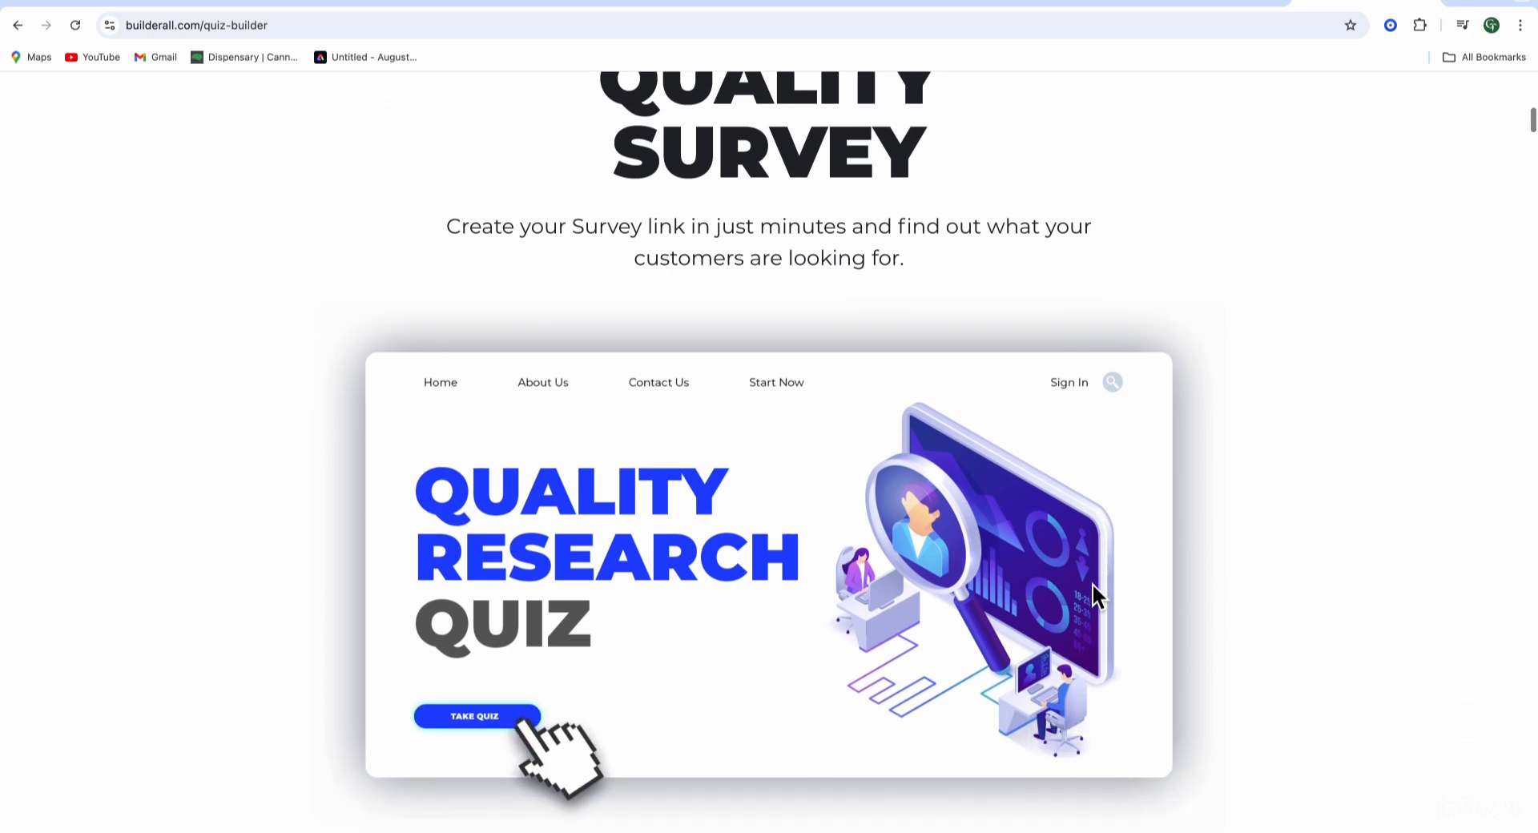
pyautogui.scroll(-4, 1092, 587)
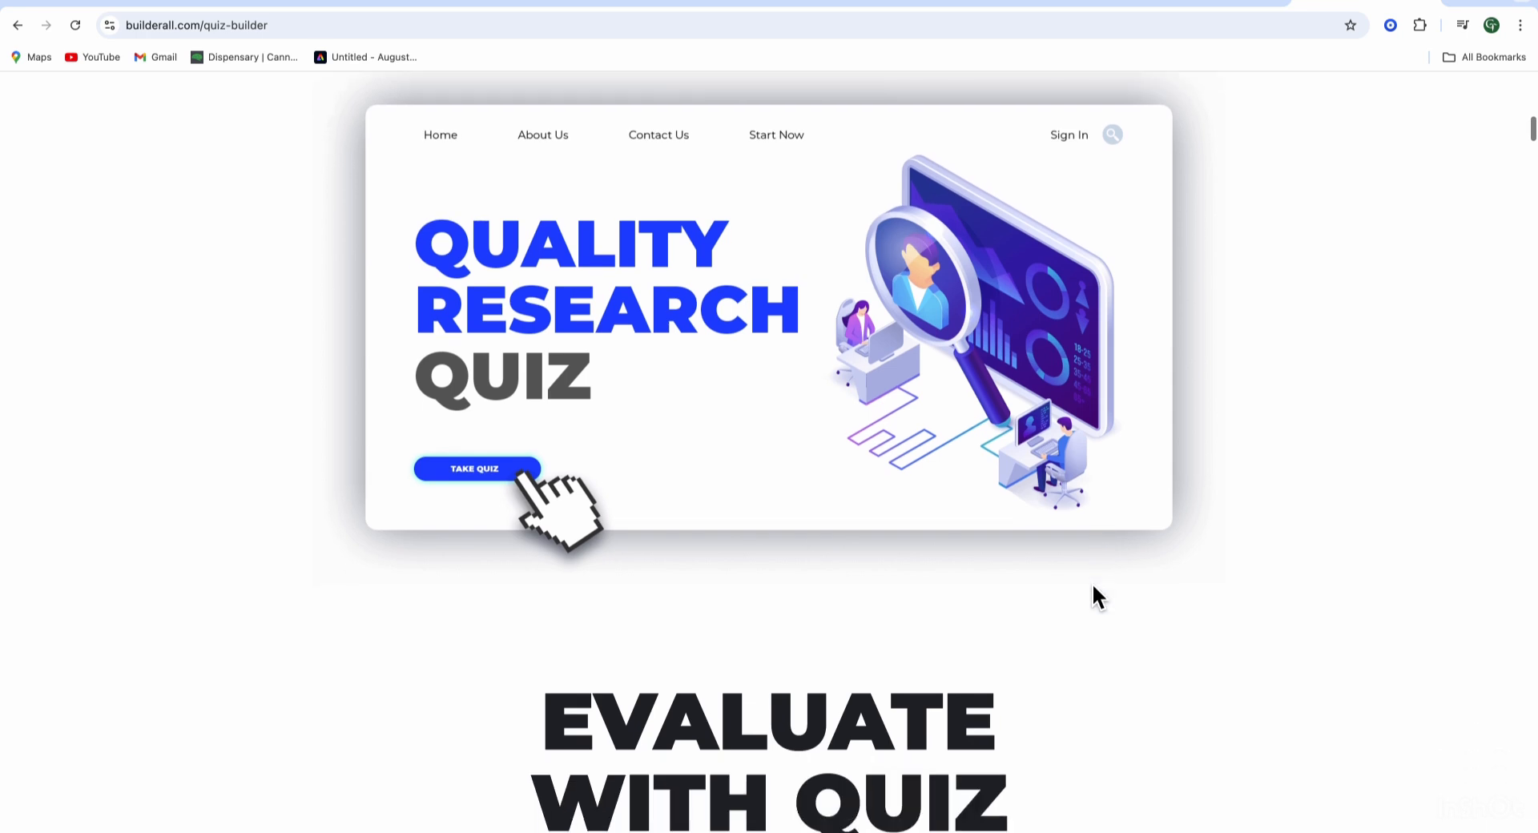
pyautogui.scroll(-4, 1092, 583)
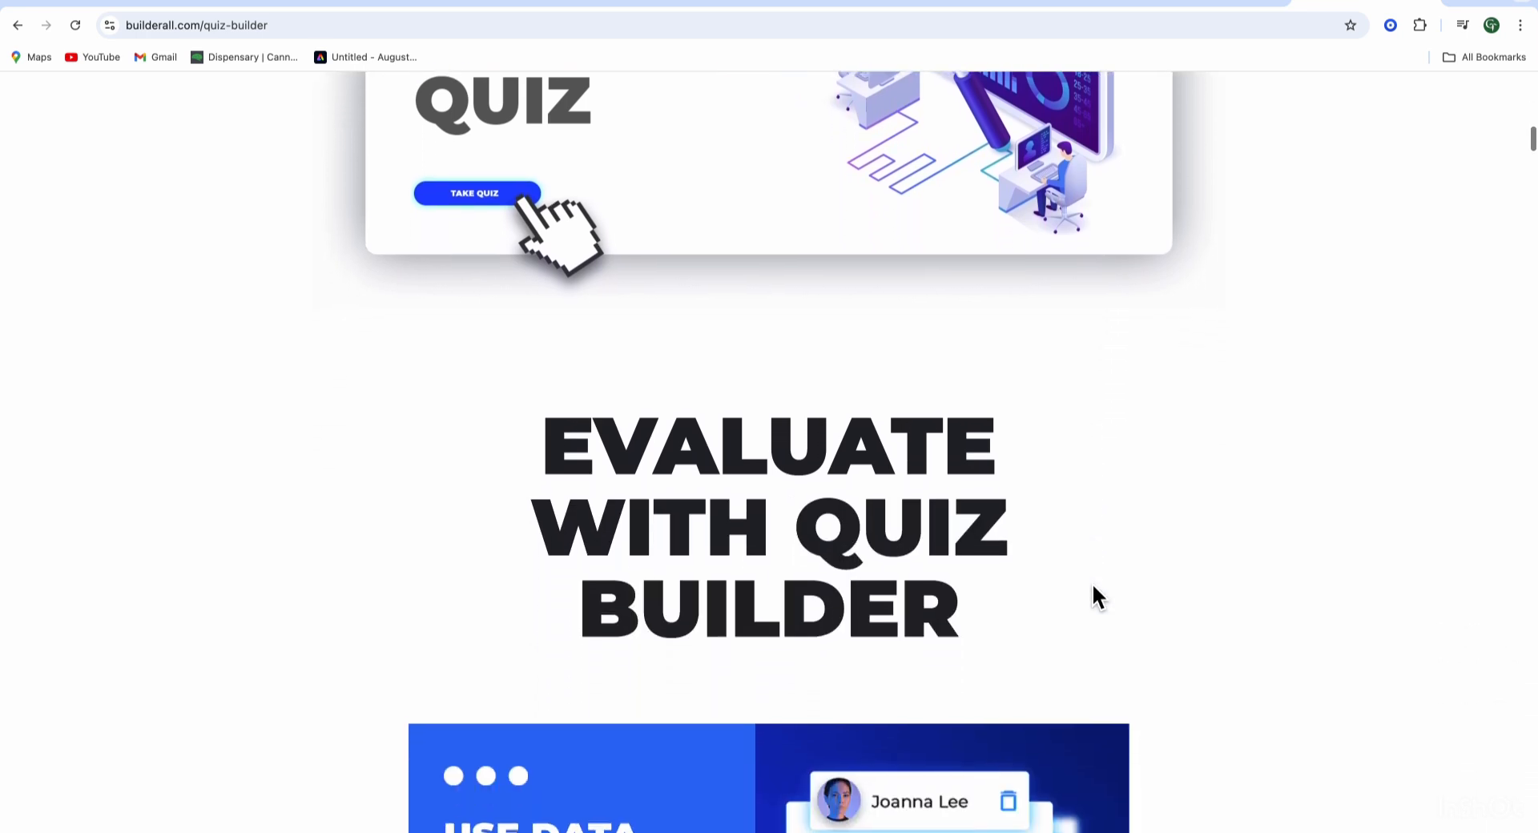
pyautogui.scroll(-3, 1099, 596)
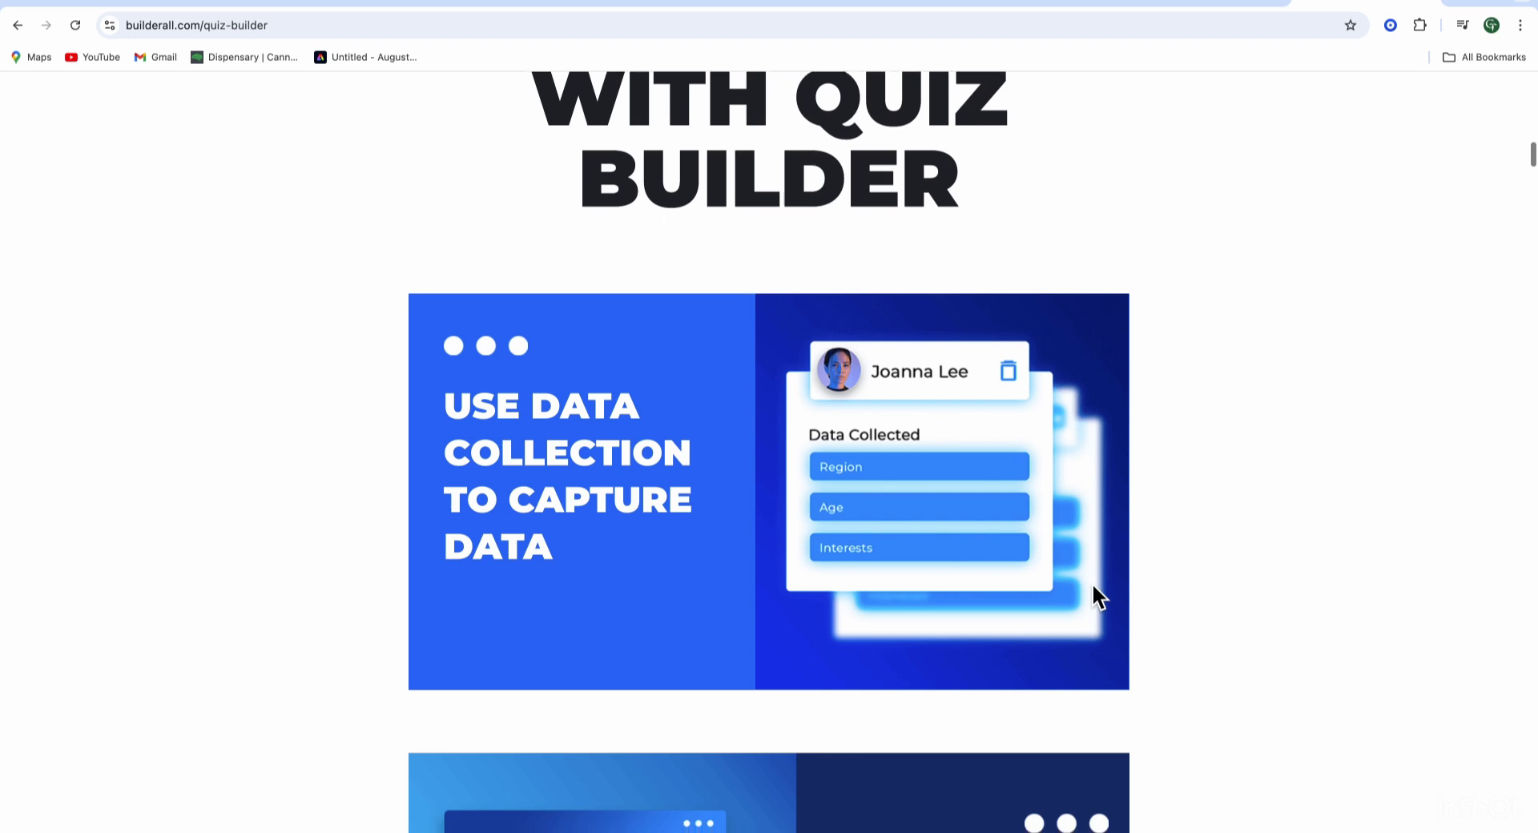
pyautogui.scroll(-5, 1093, 587)
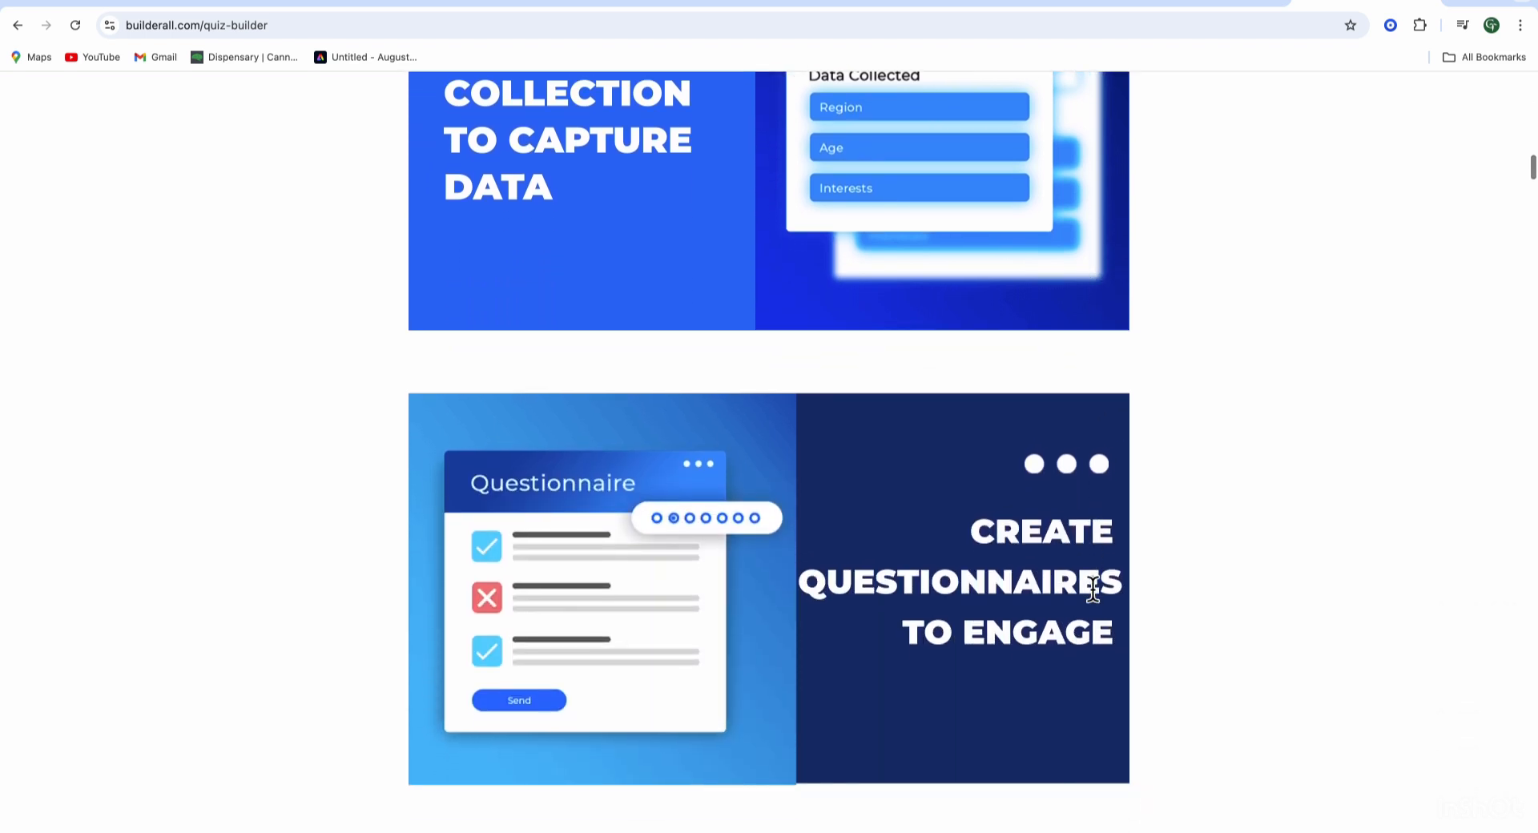
pyautogui.scroll(-5, 1093, 588)
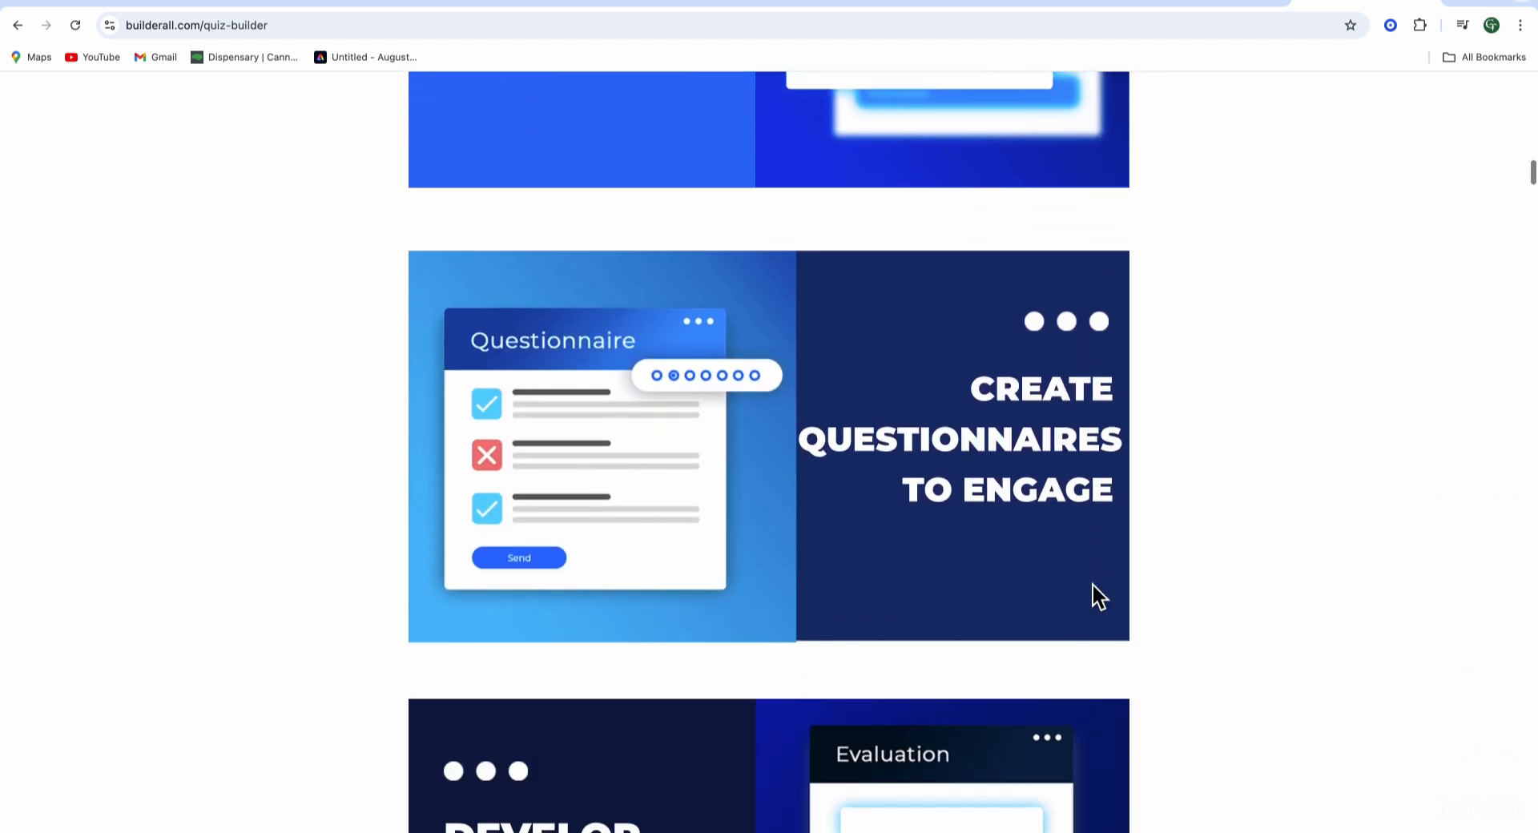
pyautogui.scroll(-2, 1093, 583)
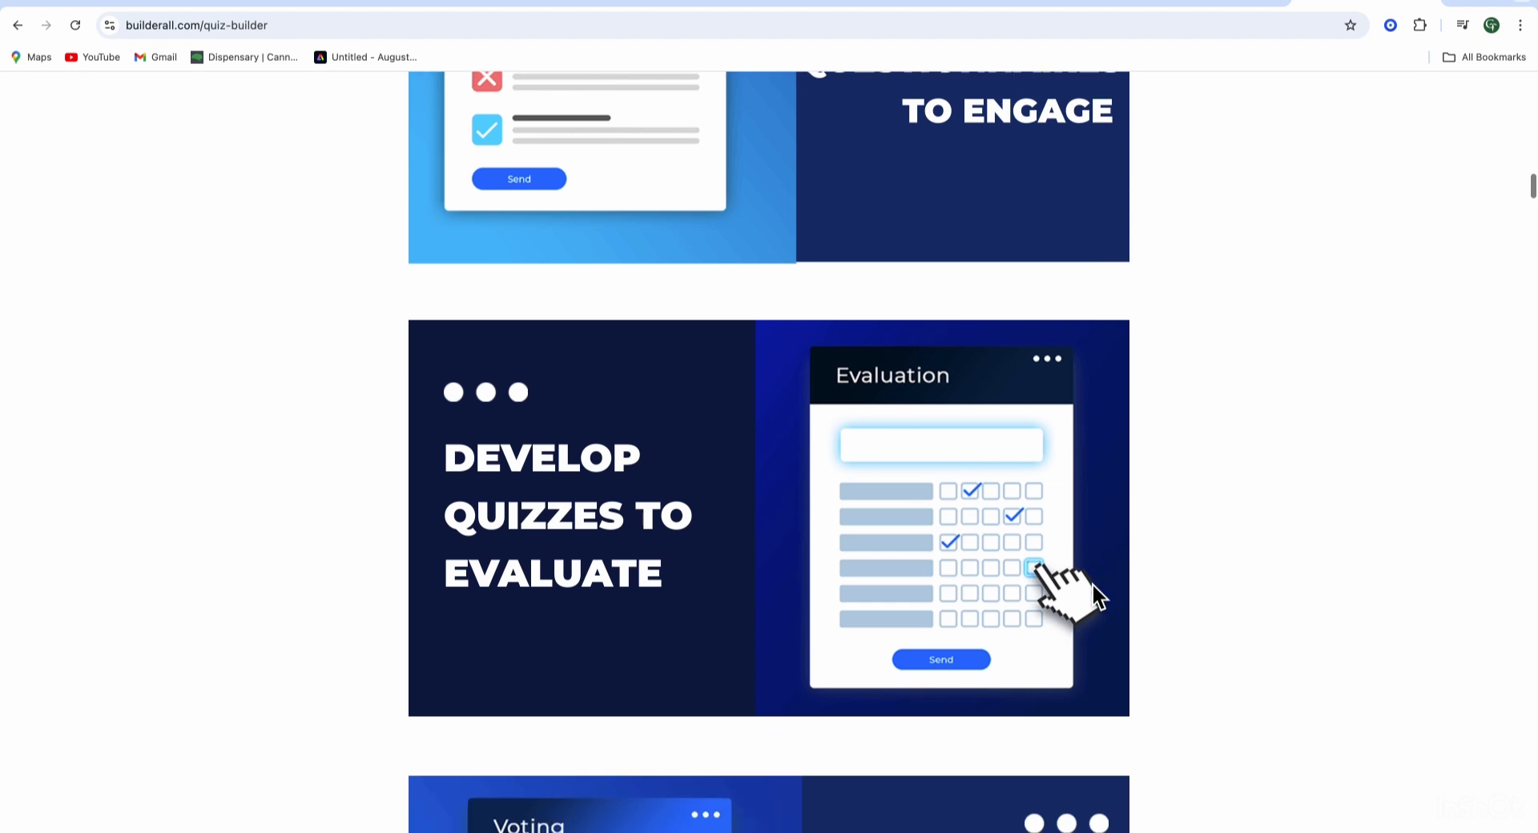
pyautogui.scroll(-1, 1092, 583)
pyautogui.scroll(-4, 1093, 583)
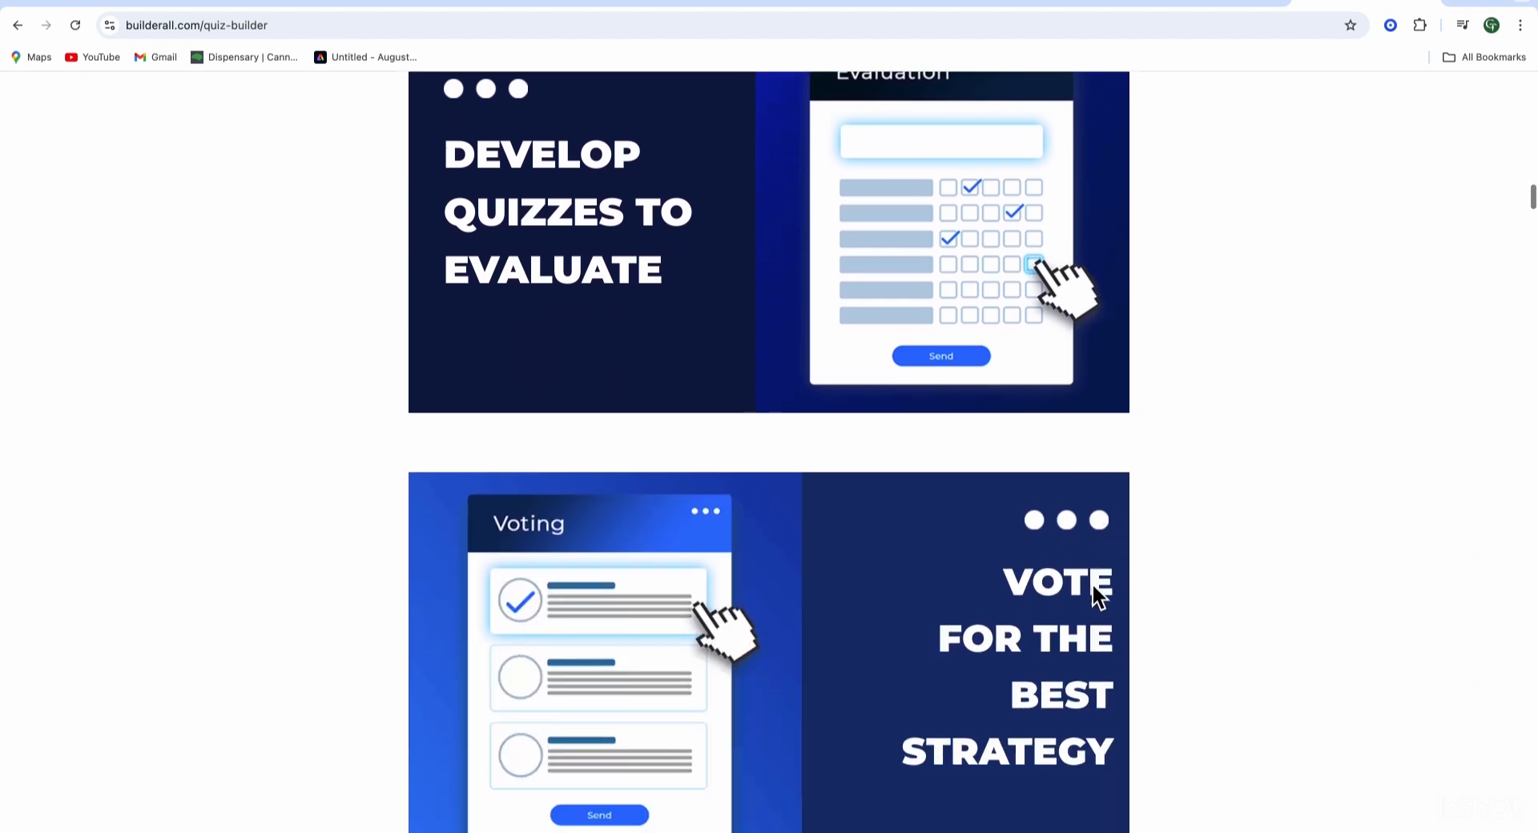
pyautogui.scroll(-1, 1093, 589)
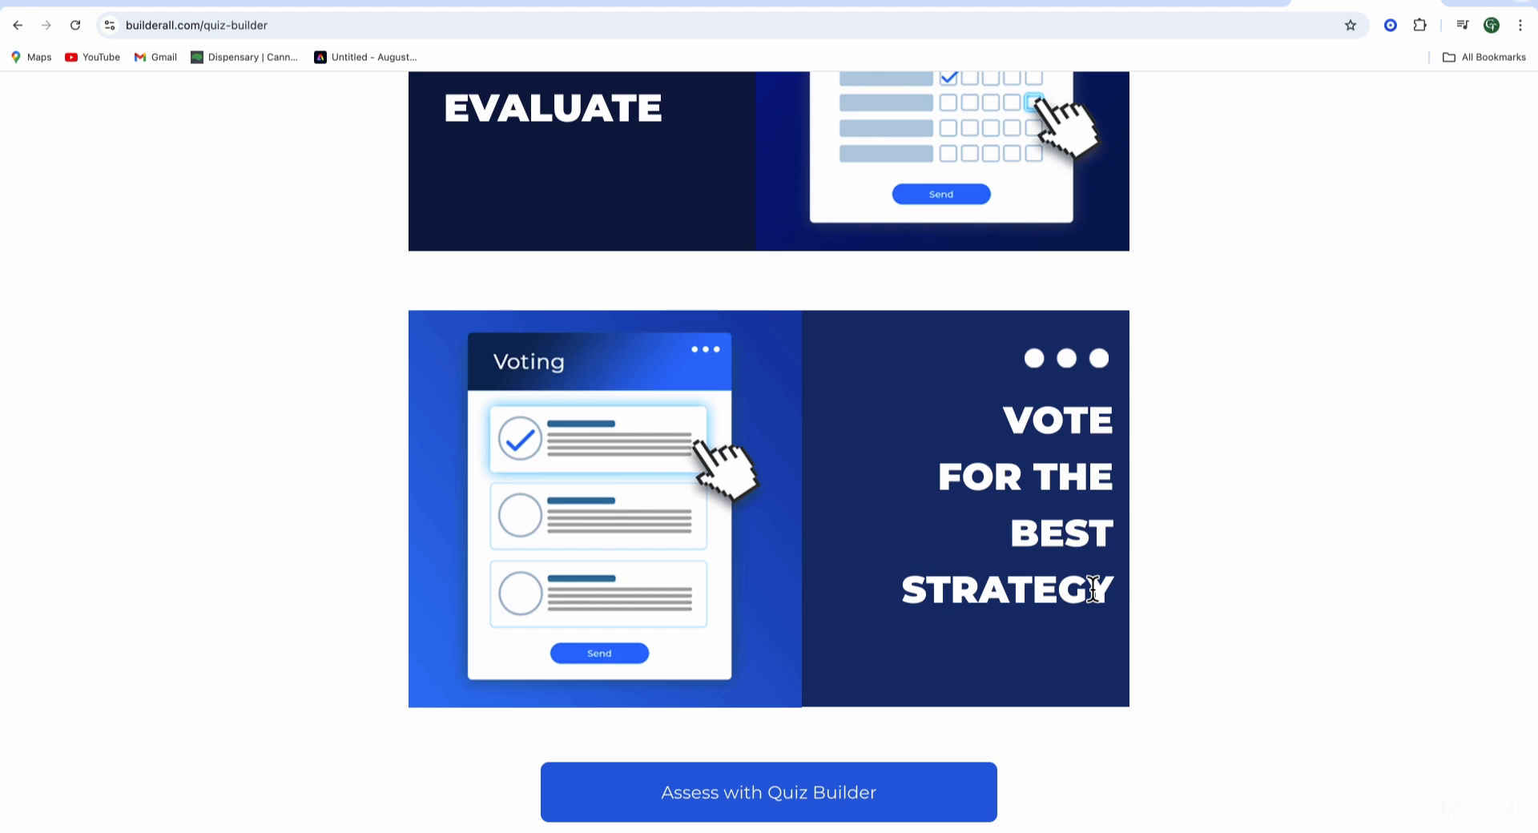
# Step: Review the Quiz Builder page's sections on creating a new quiz, customization for any business, and the data collector
pyautogui.scroll(-6, 1092, 589)
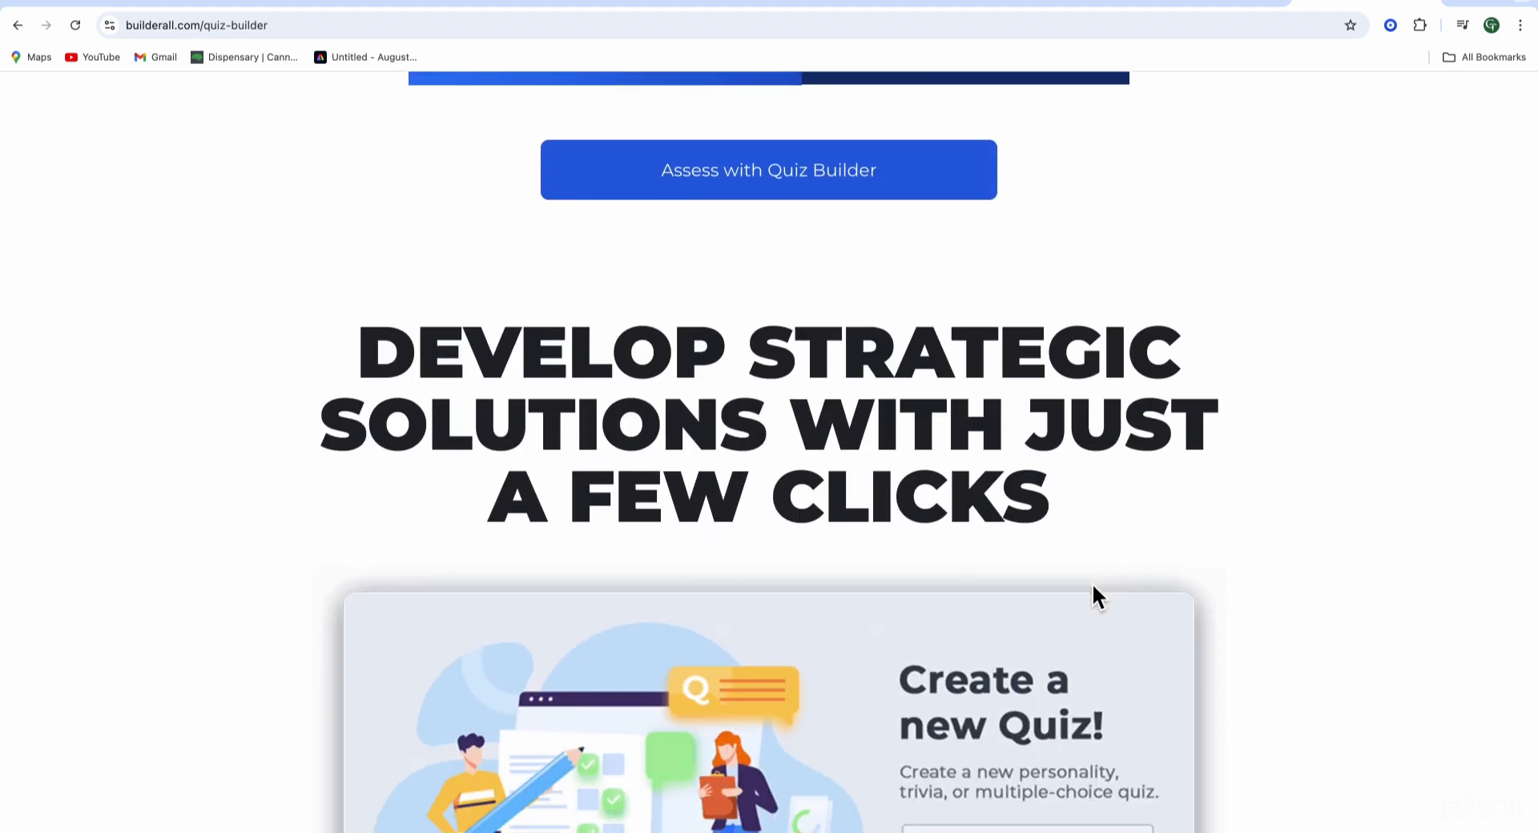
pyautogui.scroll(-4, 1094, 597)
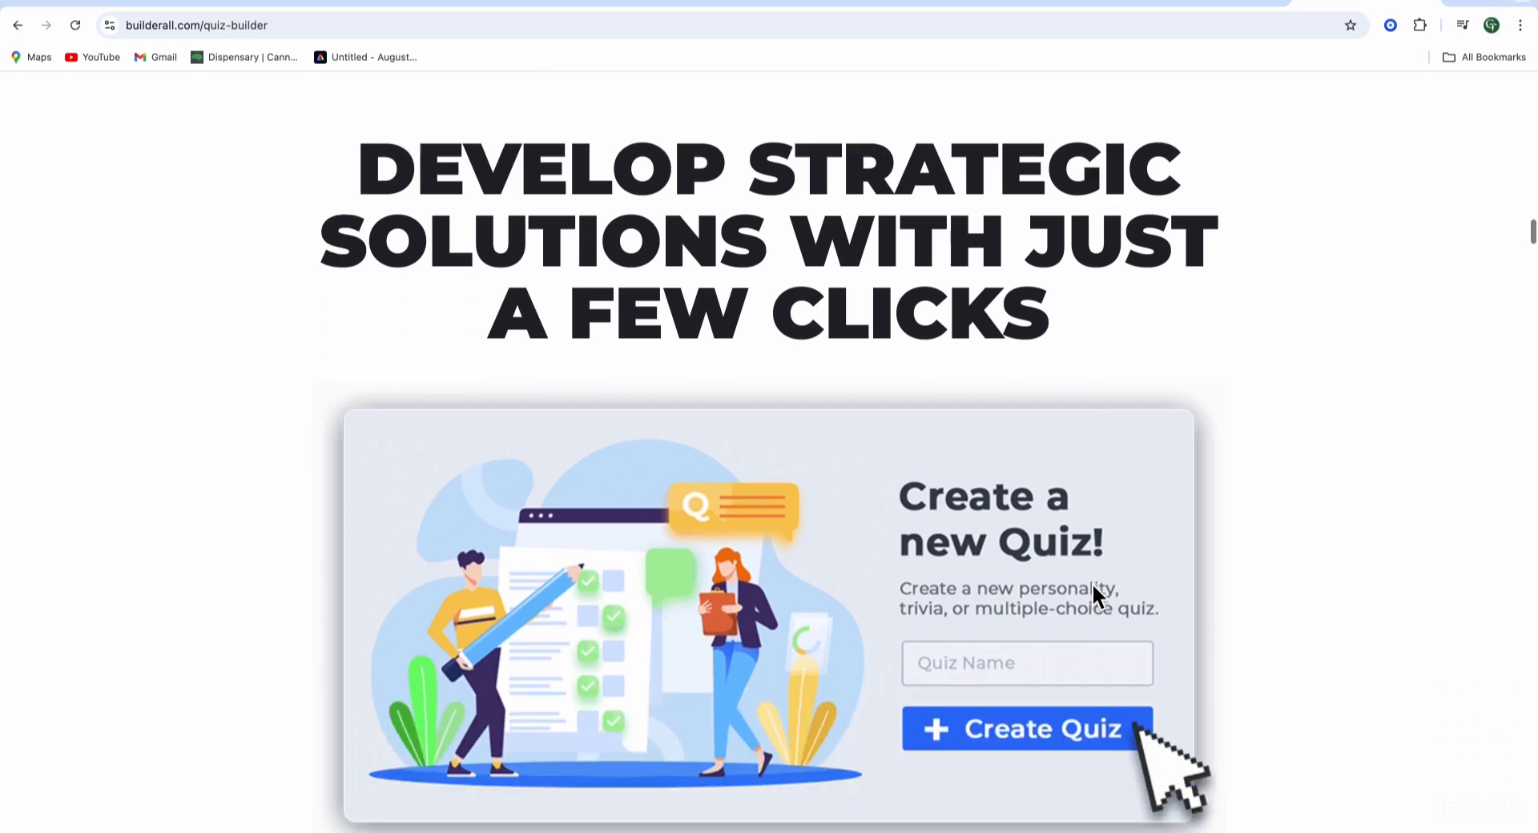
pyautogui.scroll(-5, 1084, 483)
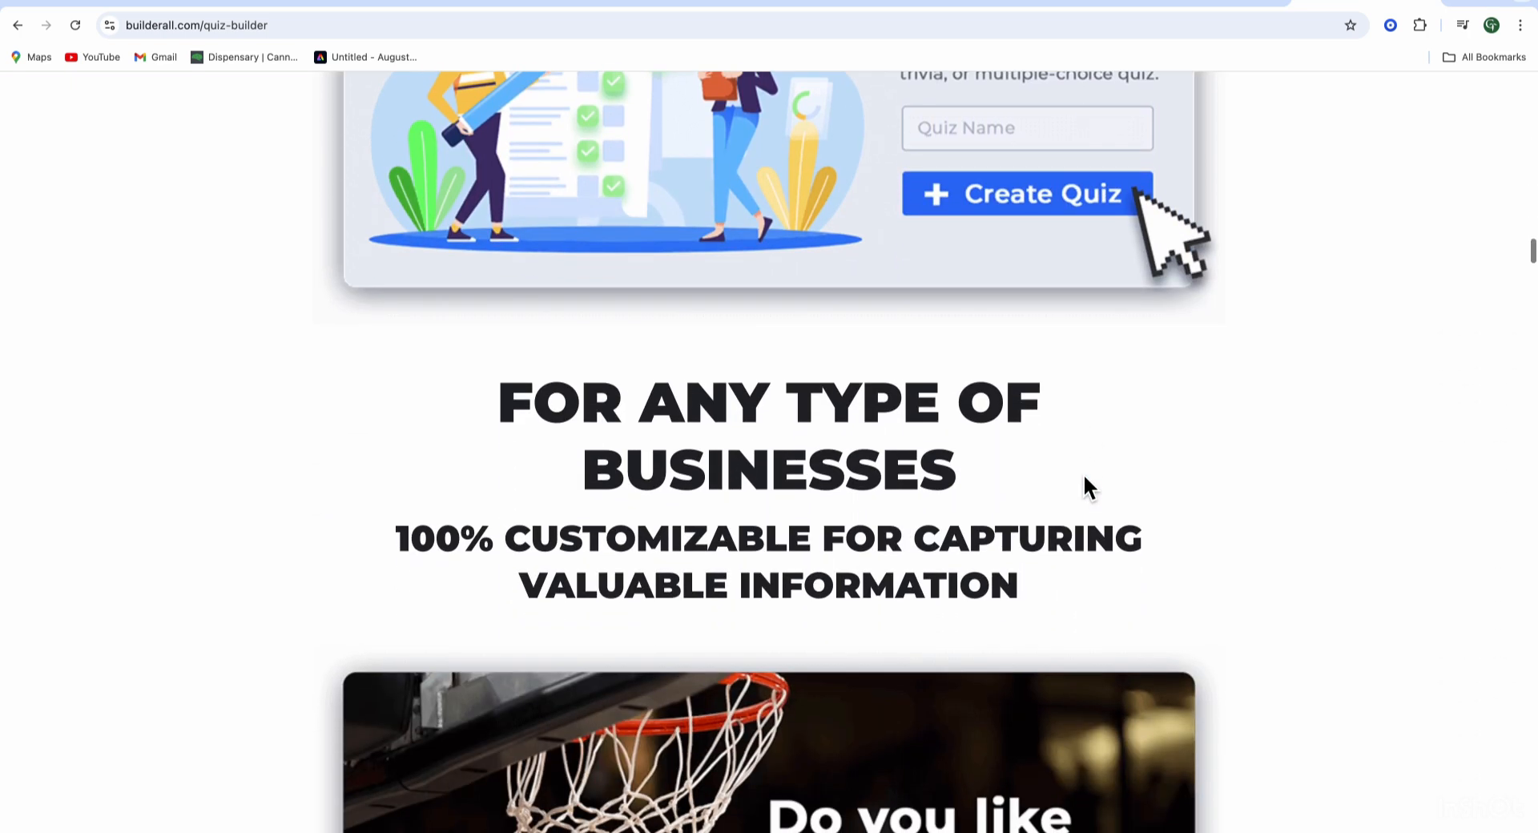
pyautogui.scroll(-2, 1082, 474)
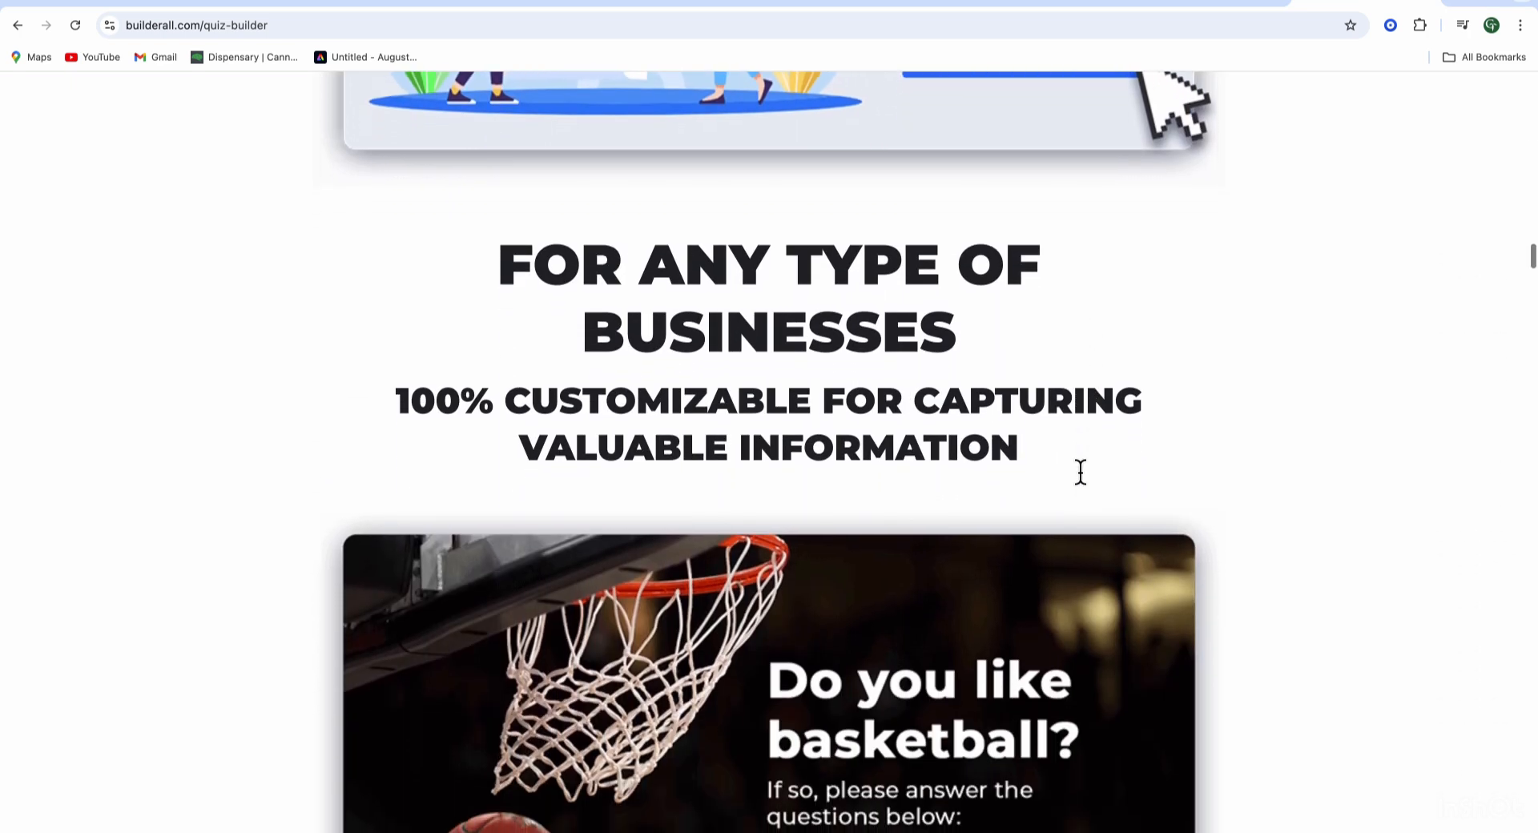
pyautogui.scroll(-1, 1081, 473)
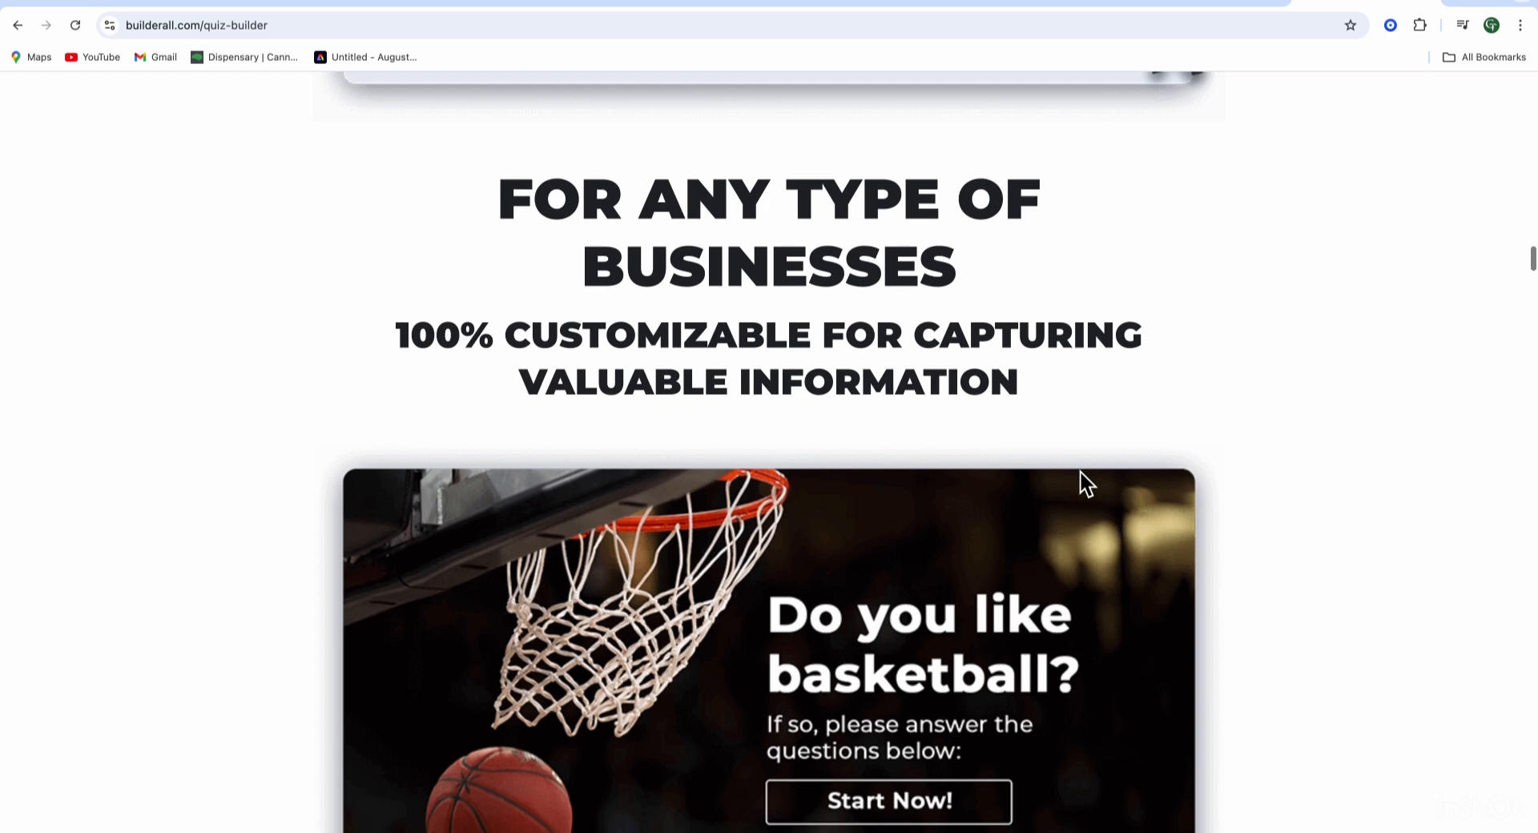
pyautogui.scroll(-1, 1086, 484)
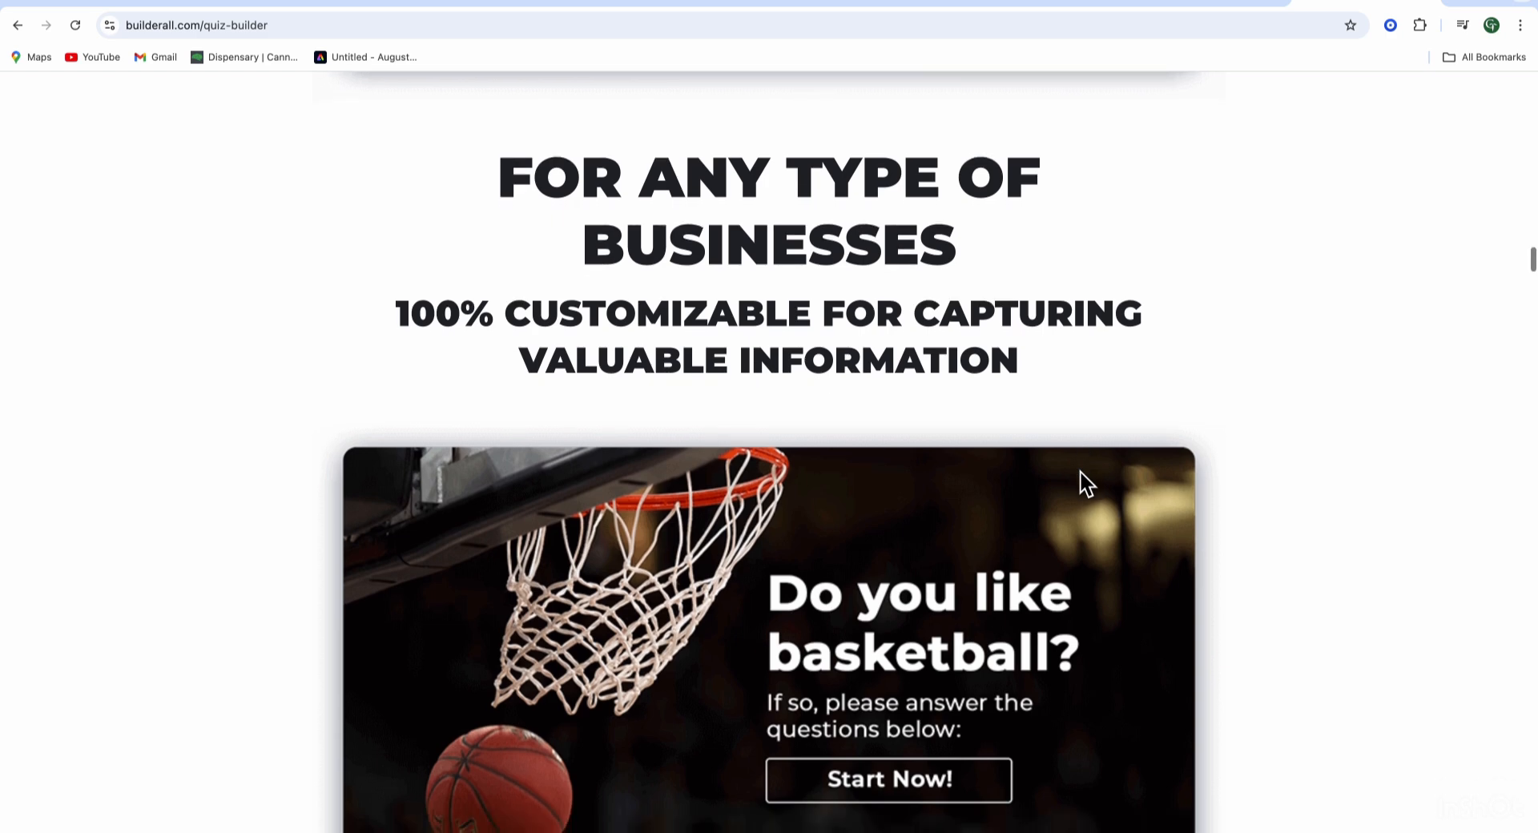
pyautogui.scroll(-2, 1086, 484)
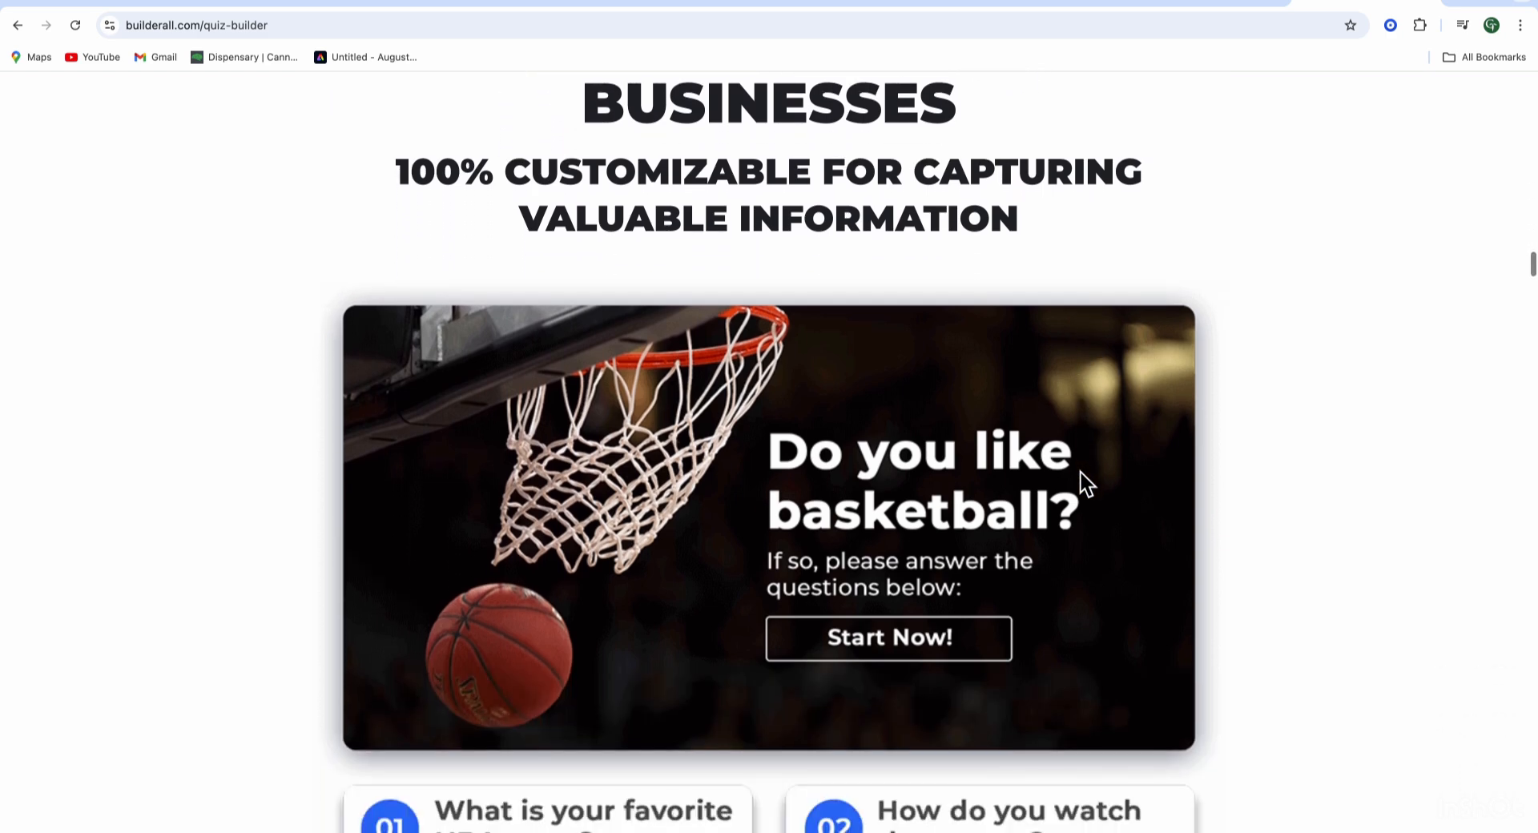
pyautogui.scroll(-2, 1007, 659)
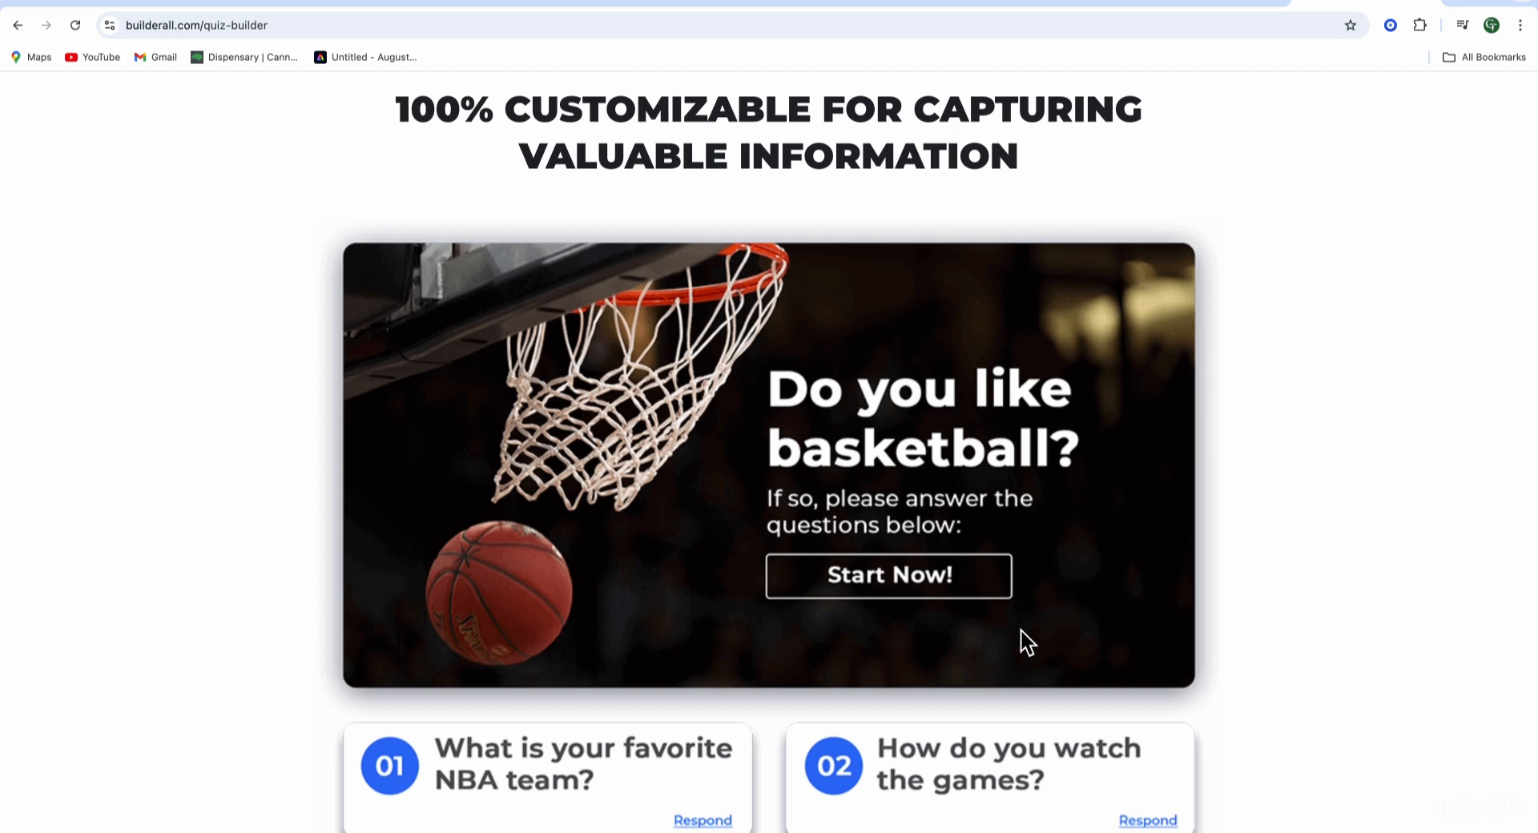
pyautogui.scroll(-3, 1020, 630)
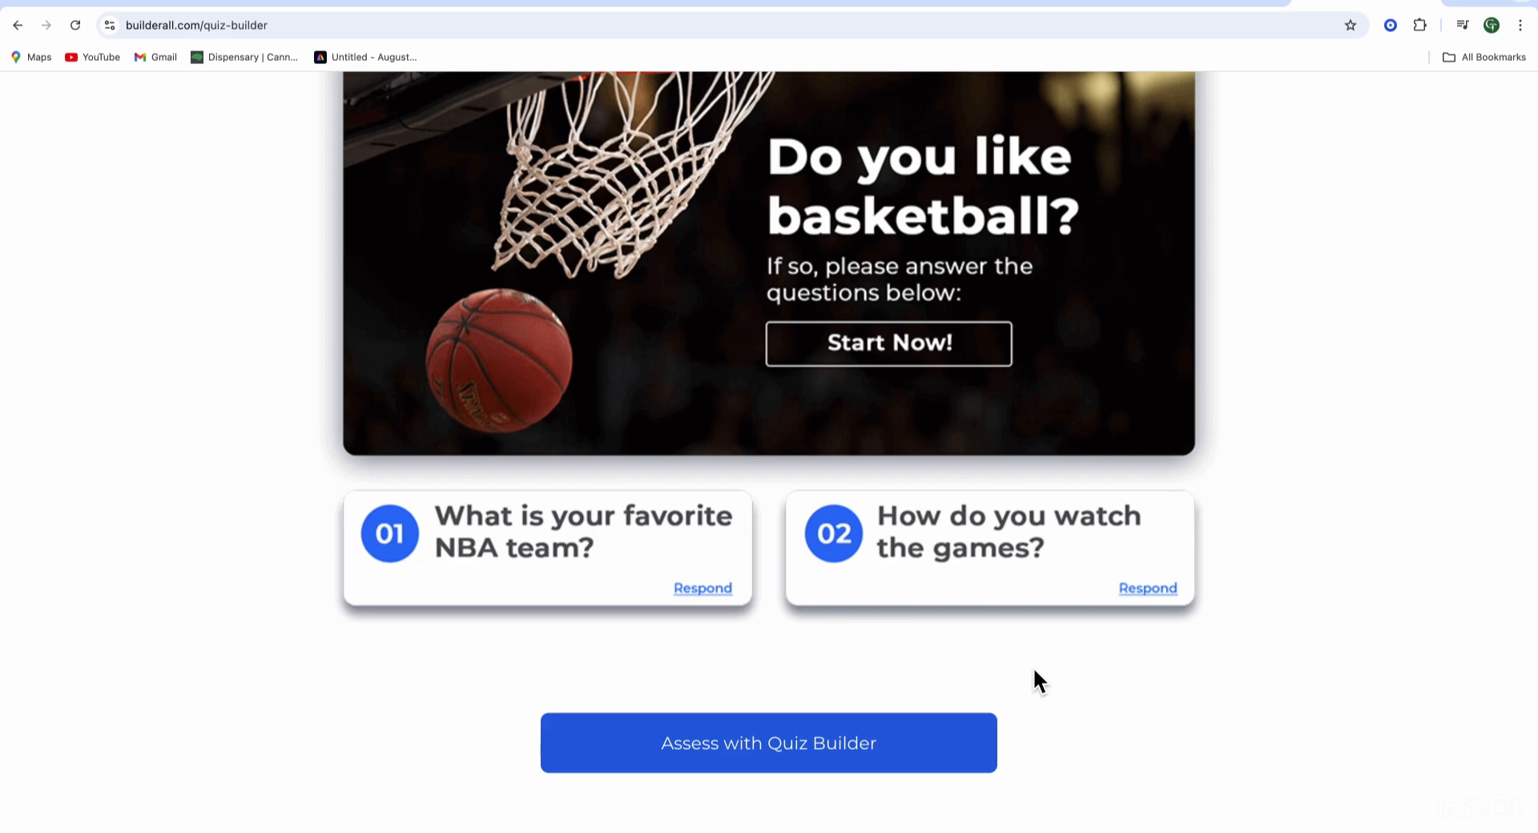
pyautogui.scroll(-9, 1034, 671)
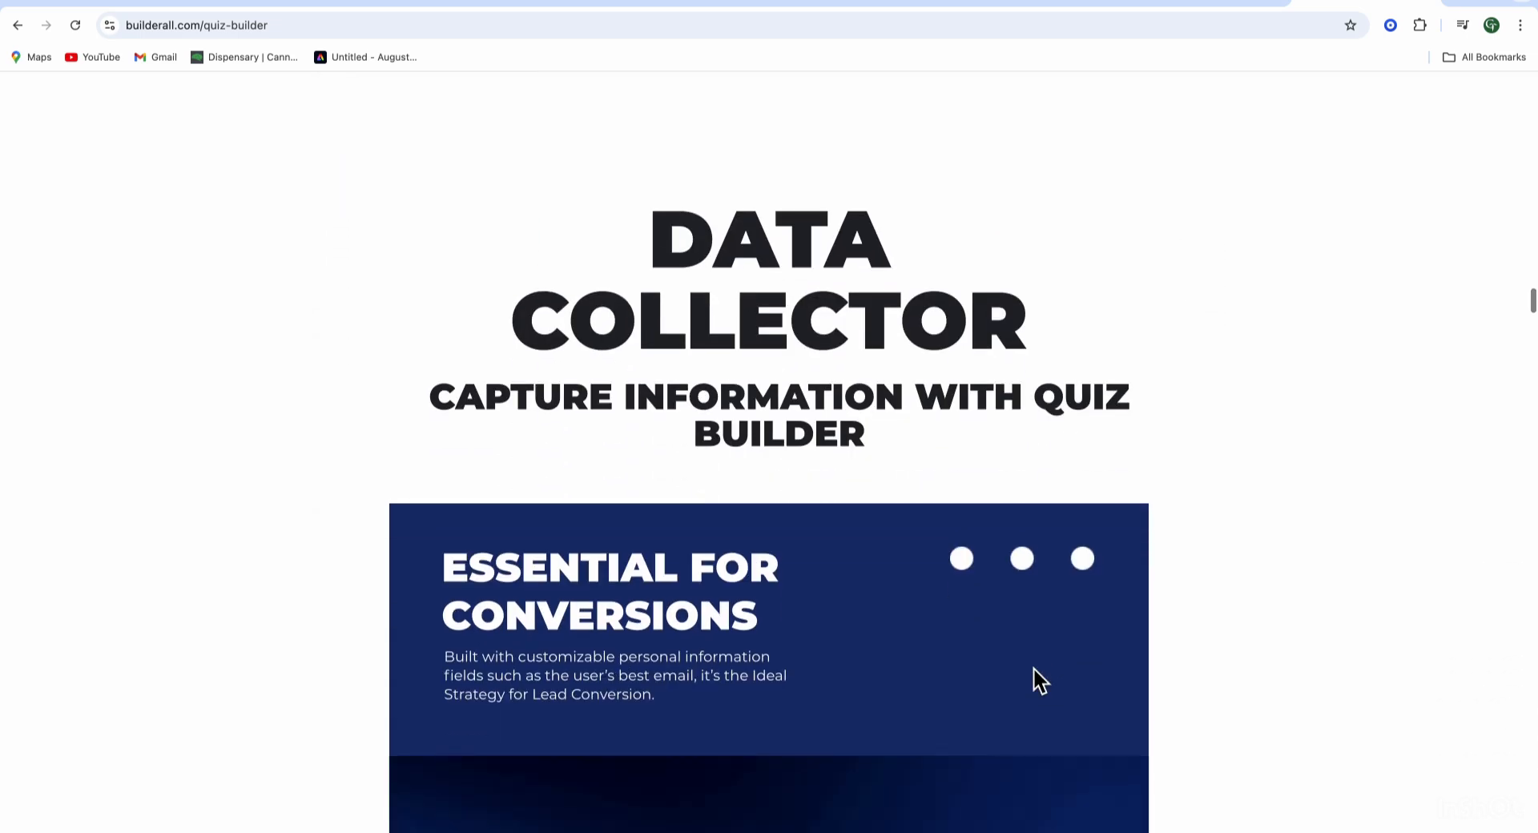
pyautogui.scroll(-1, 1034, 671)
pyautogui.scroll(4, 1034, 672)
pyautogui.scroll(-11, 1034, 671)
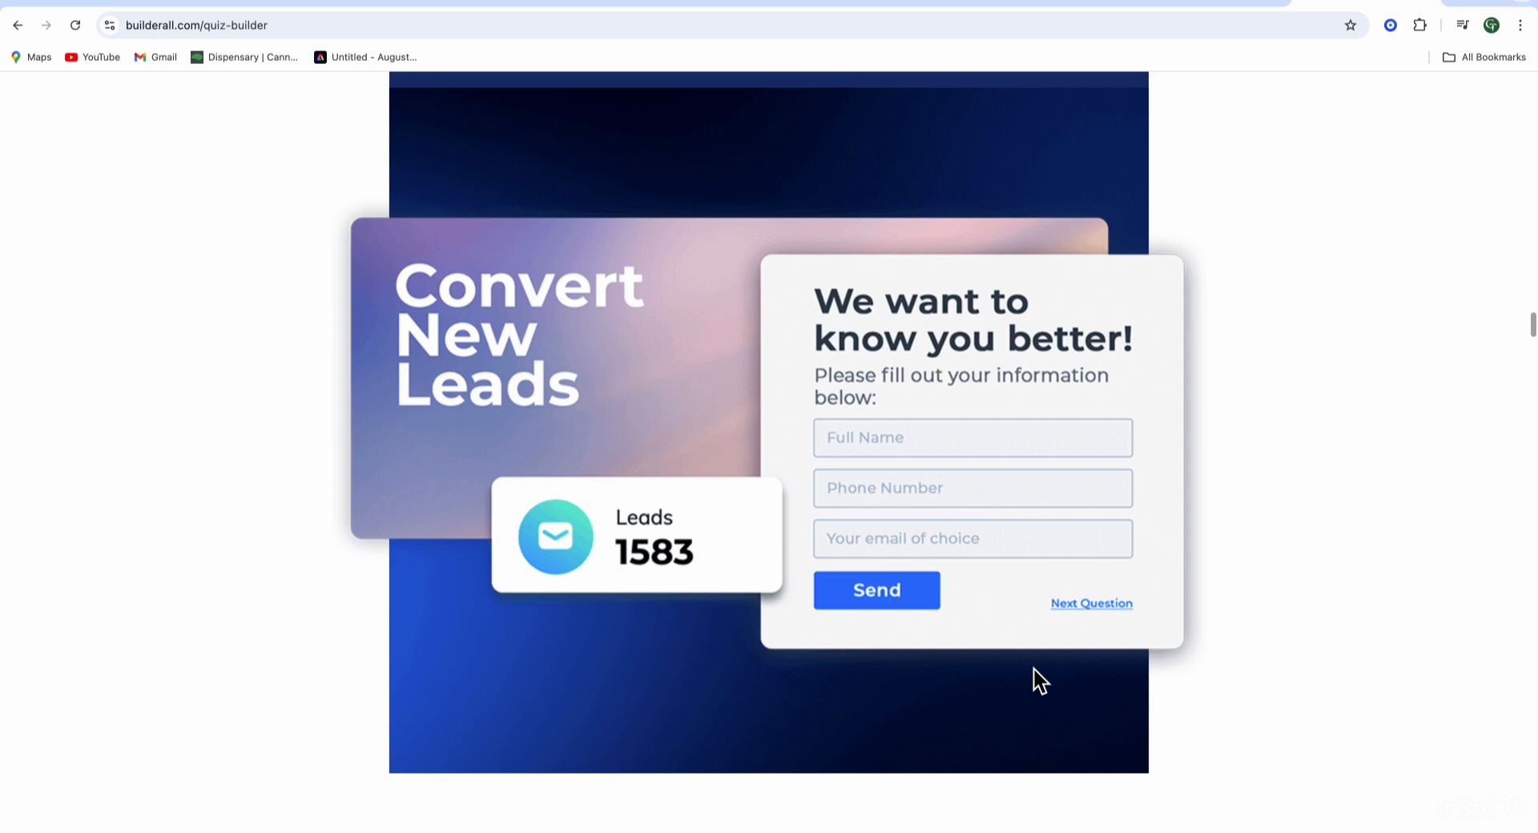
# Step: Return to the start of the Quiz Builder page and open the Builderall account dashboard through the site's login
pyautogui.scroll(20, 1033, 669)
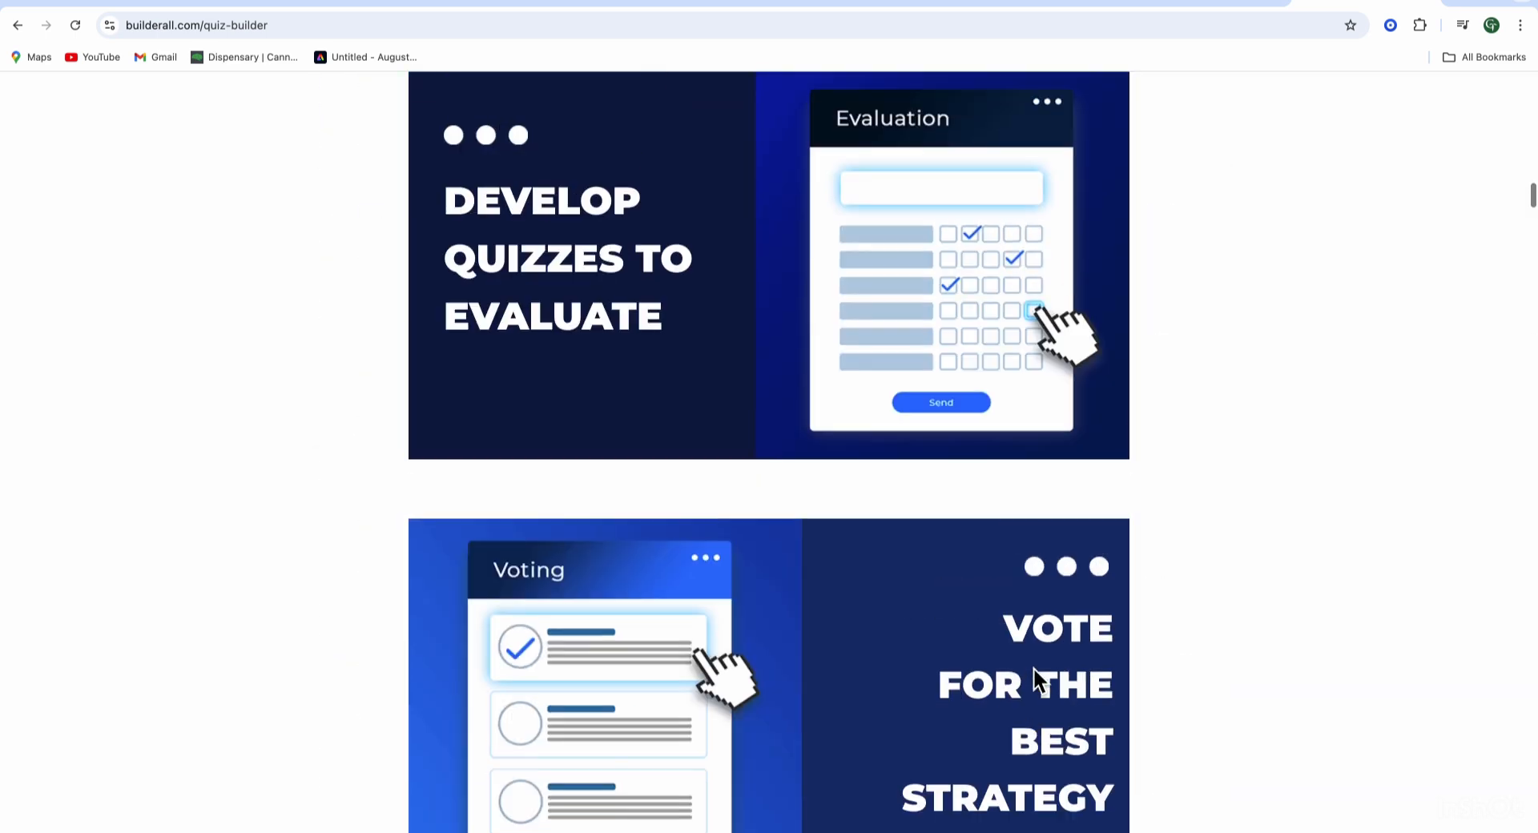
pyautogui.scroll(20, 1032, 667)
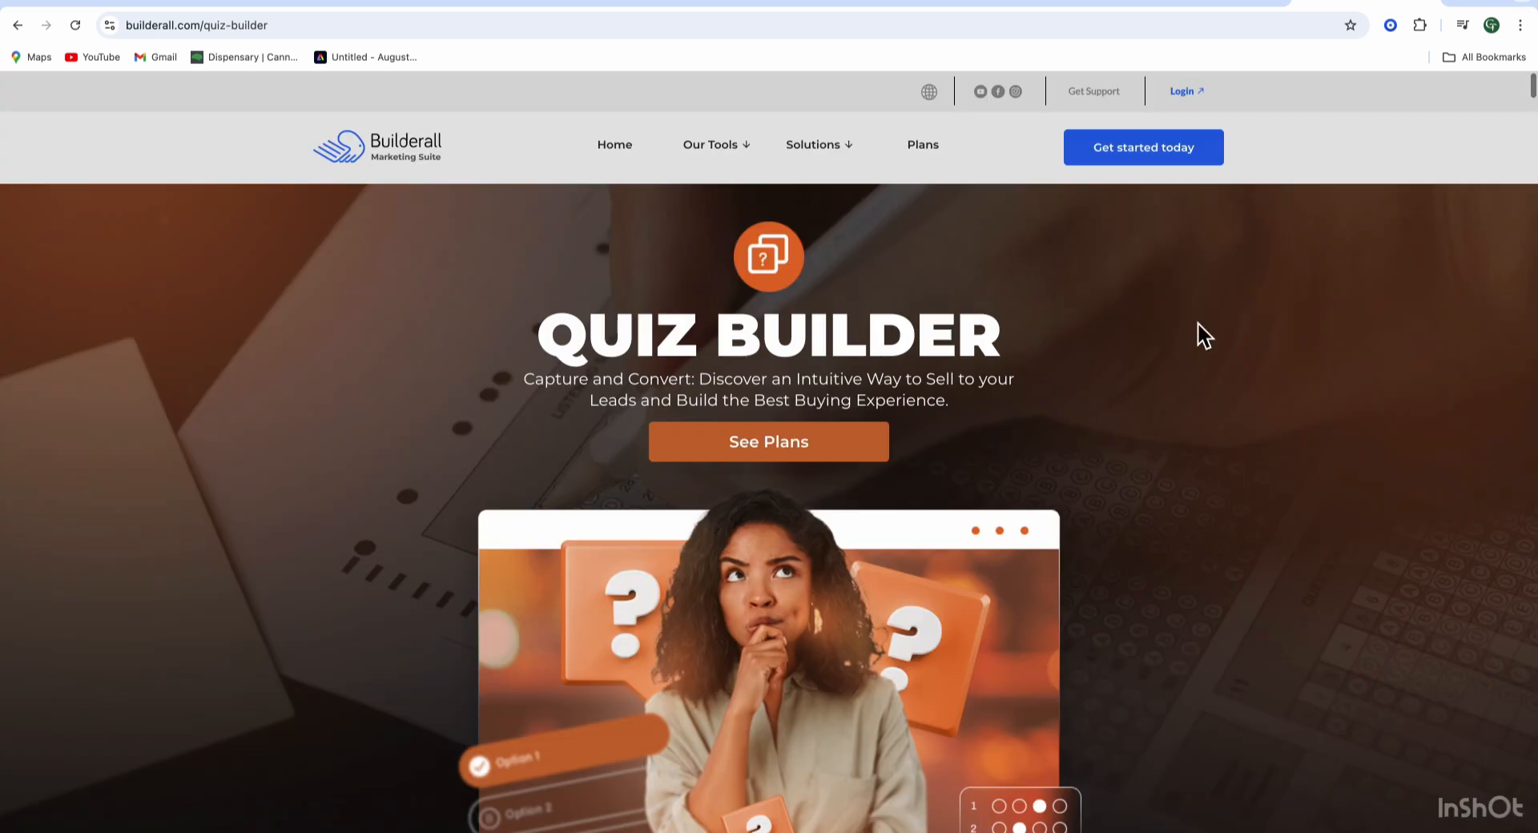
pyautogui.click(1191, 90)
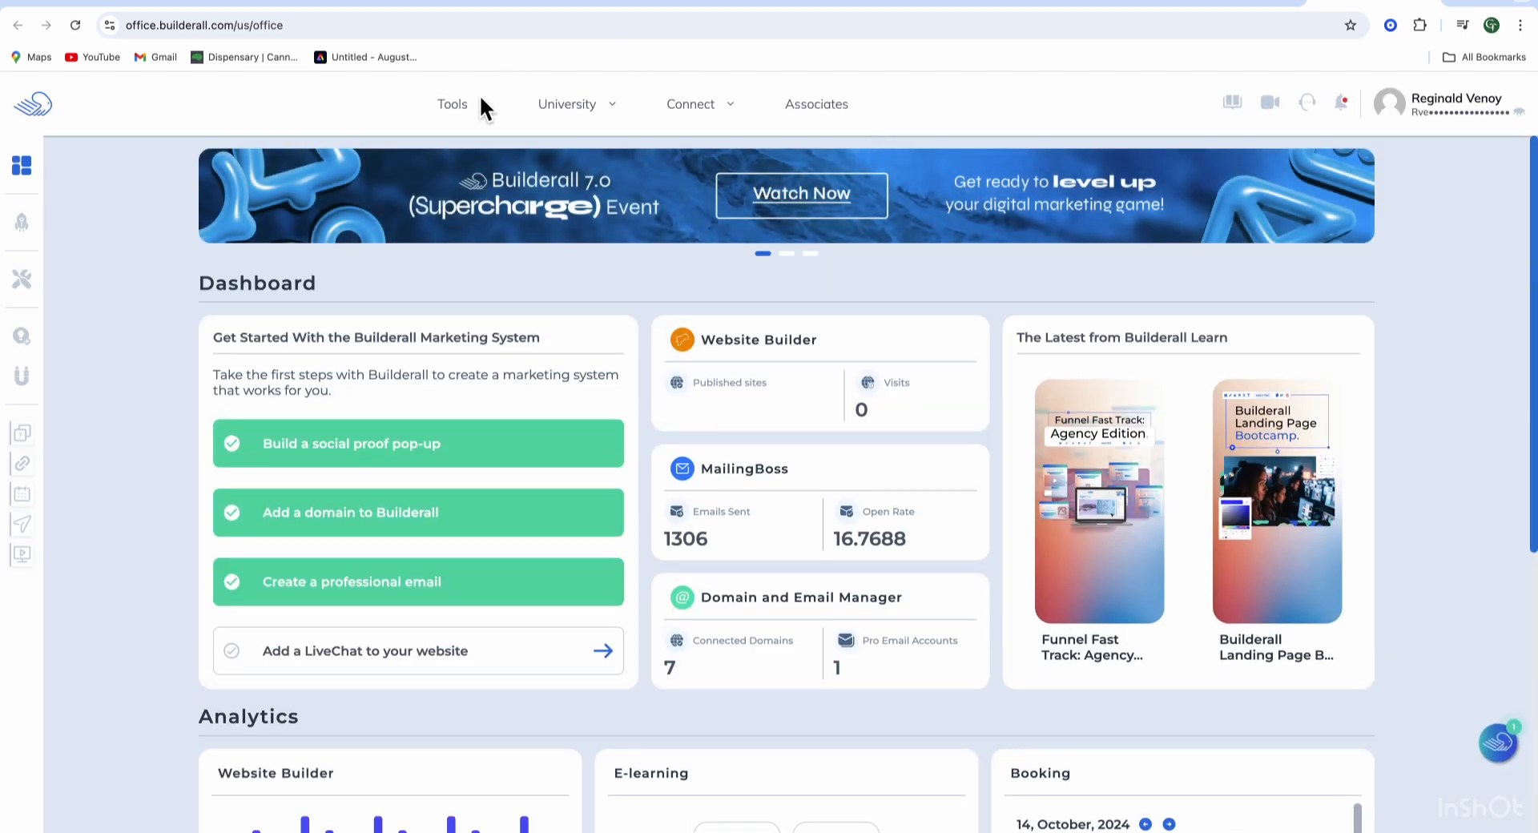
# Step: Open the Quiz Builder tool from the Premium tools and start creating the first quiz
pyautogui.click(479, 98)
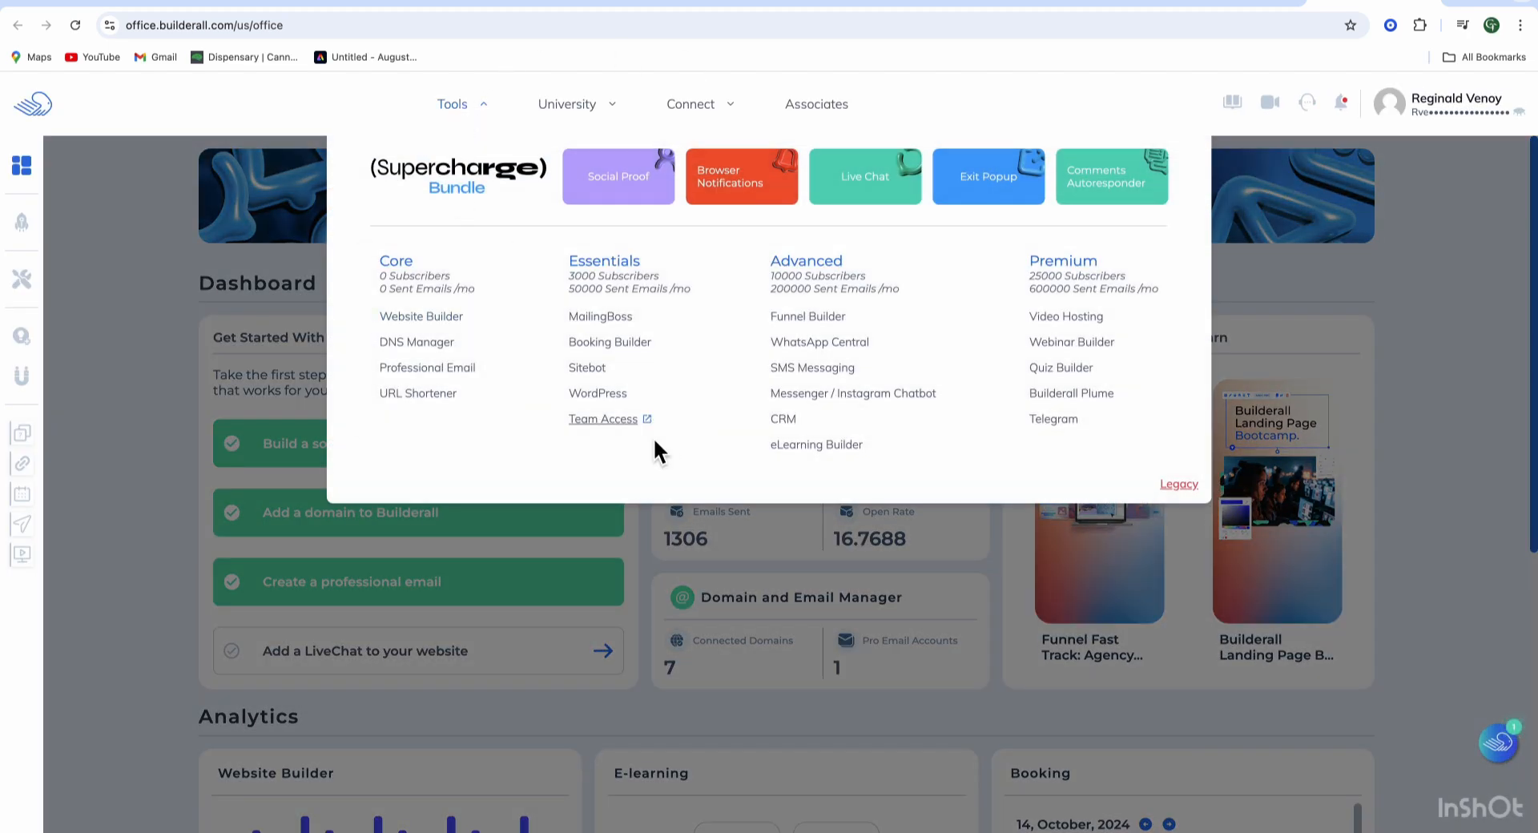
pyautogui.click(1078, 374)
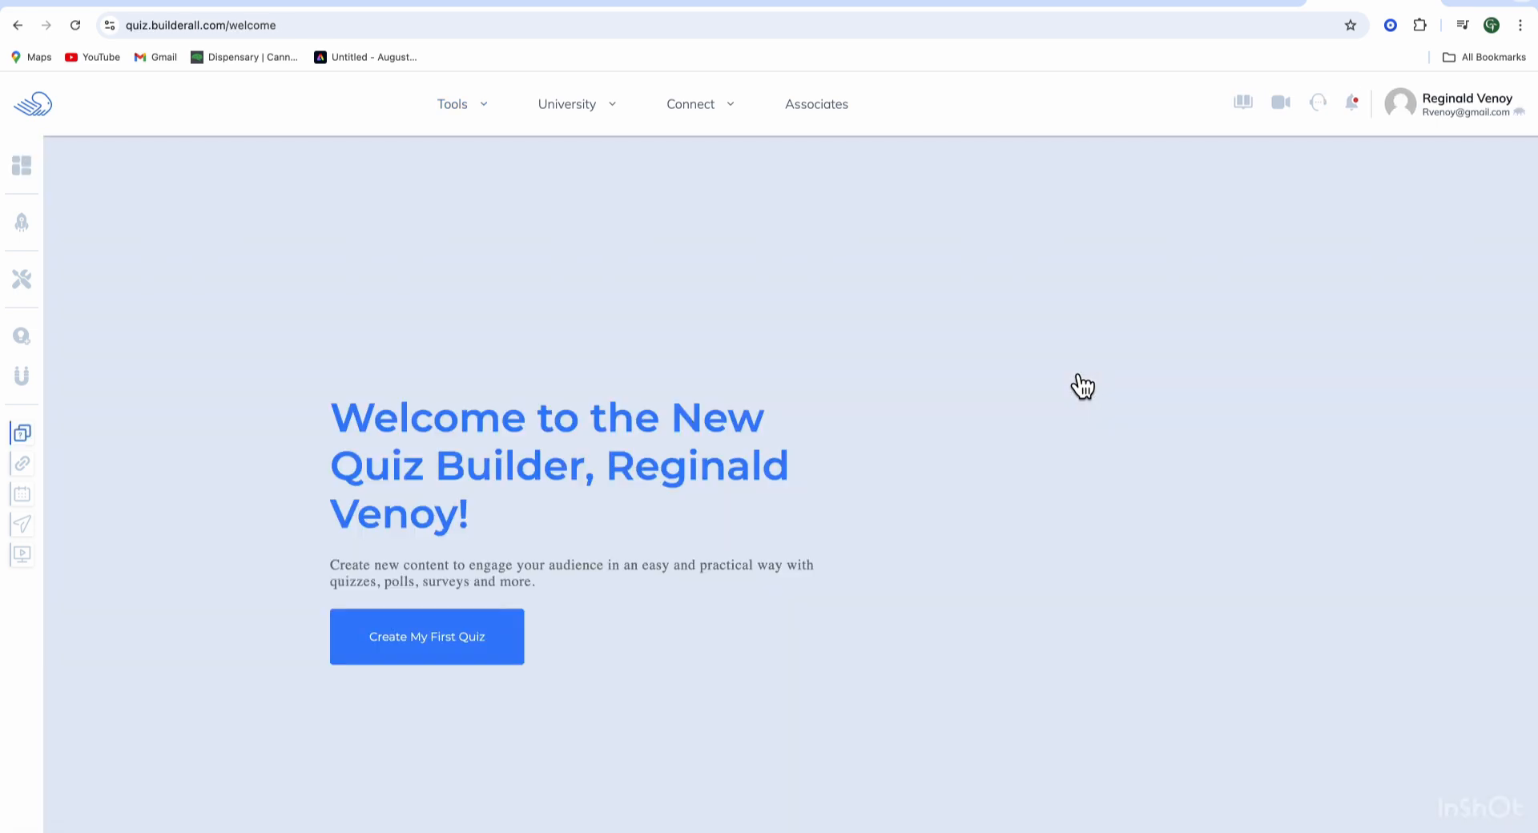
pyautogui.click(460, 655)
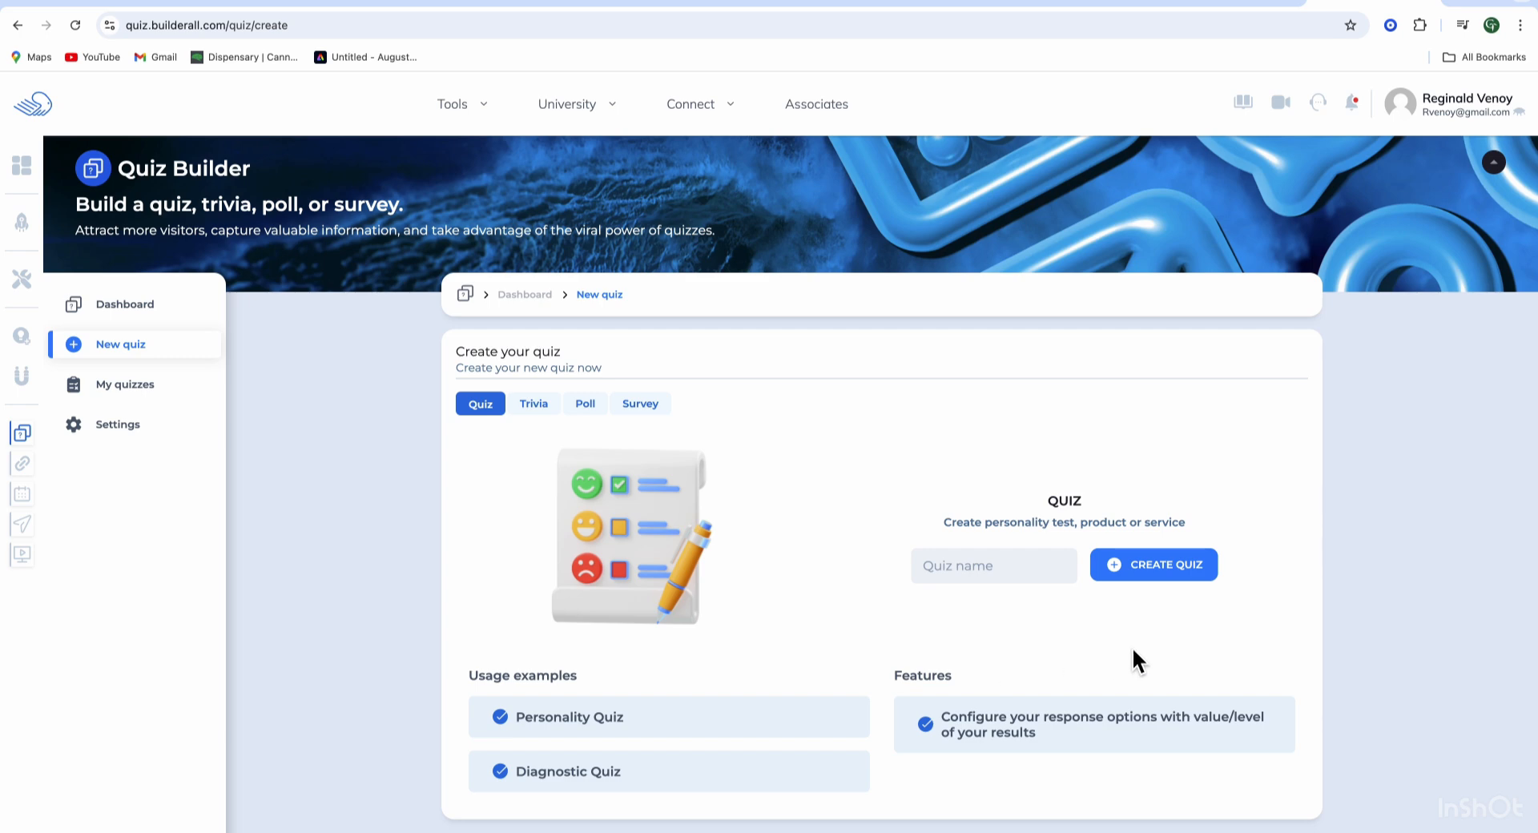
# Step: Choose Survey as the type for the new quiz
pyautogui.scroll(-1, 1131, 647)
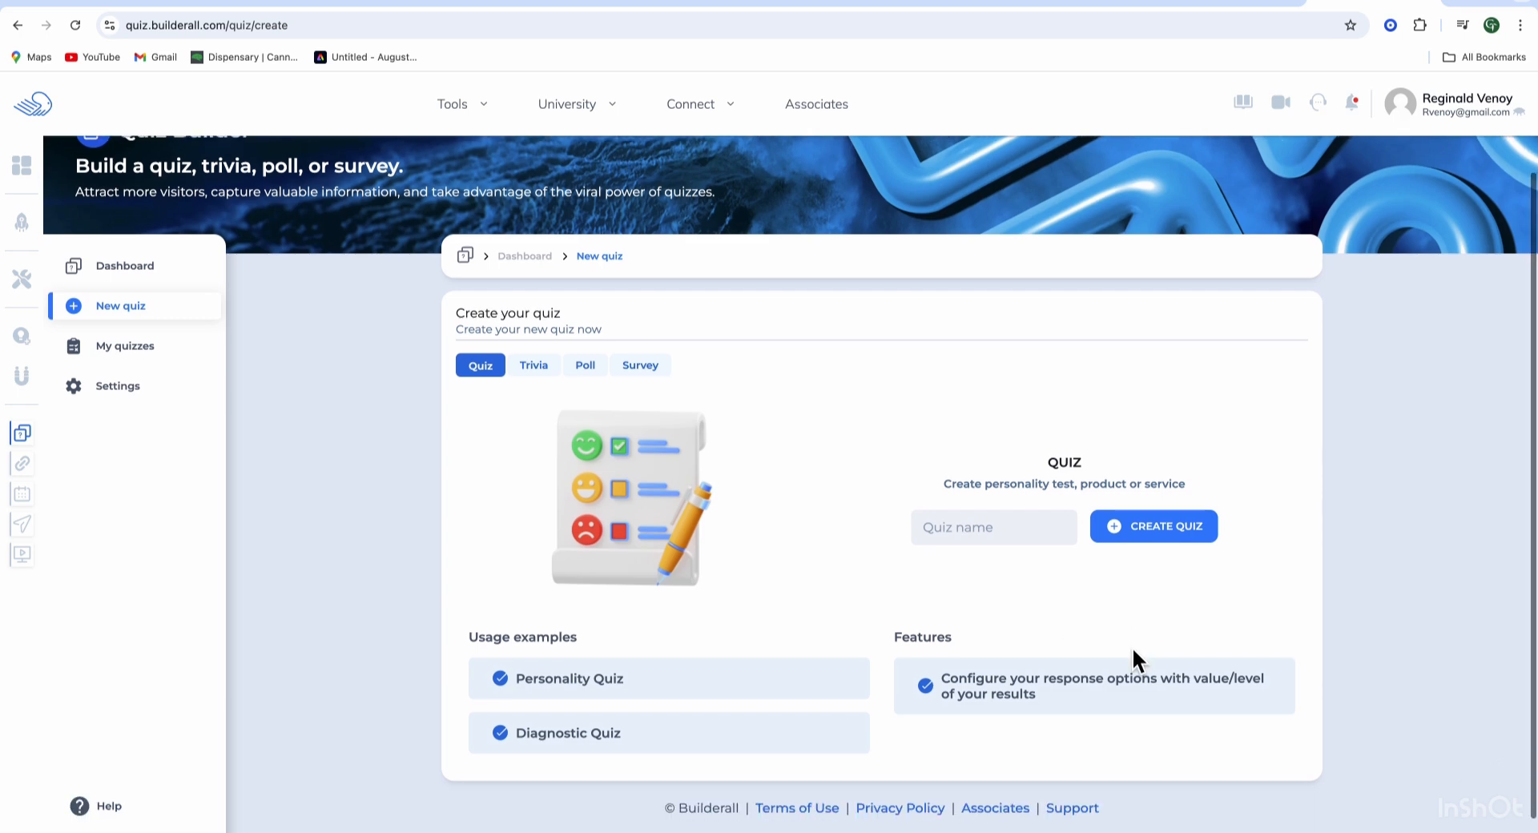
pyautogui.click(636, 367)
pyautogui.scroll(-1, 794, 540)
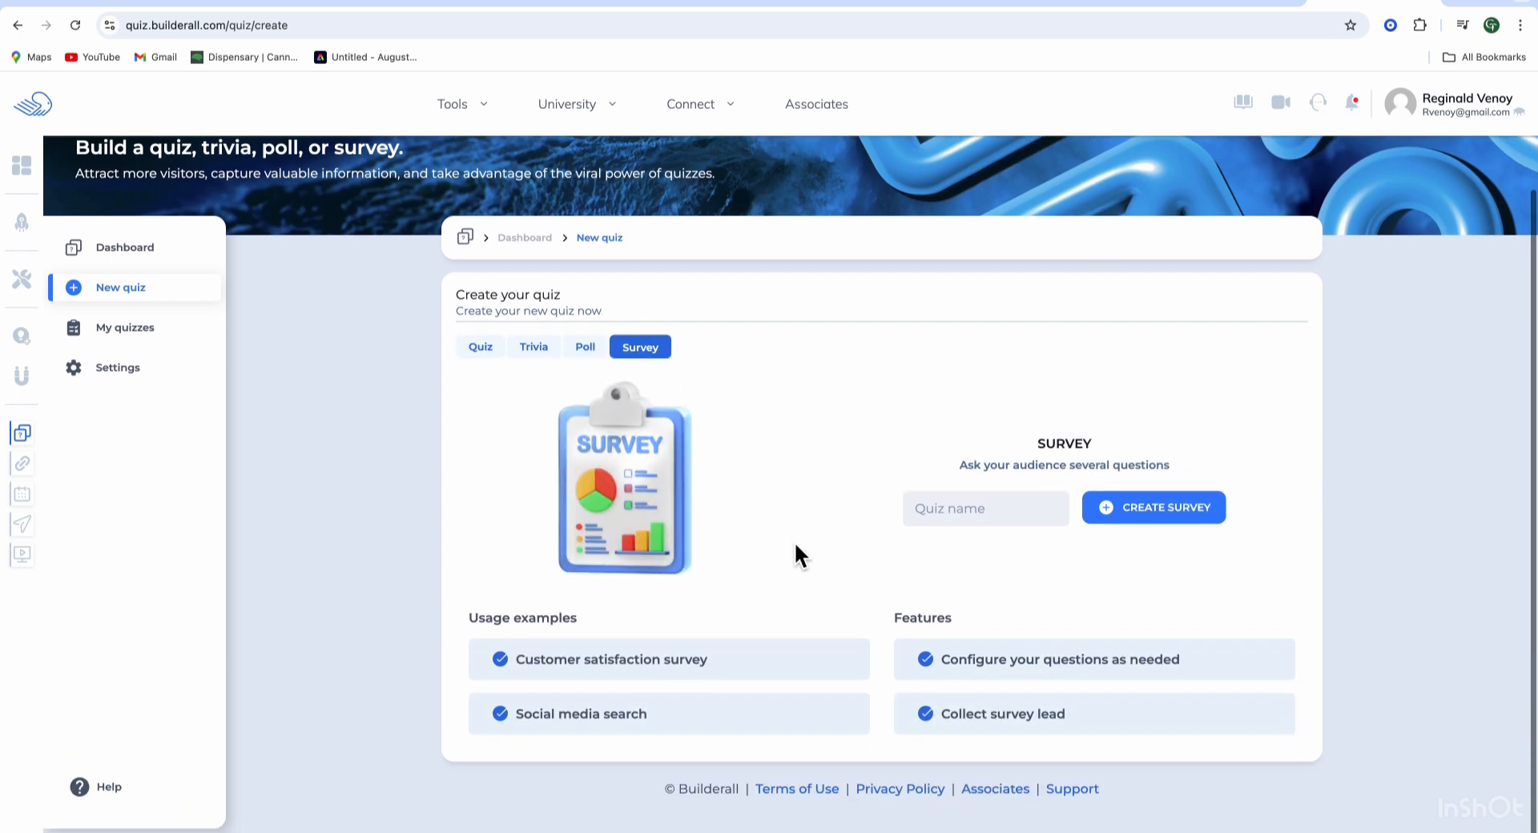
# Step: Name the new survey "testings" and create it
pyautogui.scroll(-1, 794, 541)
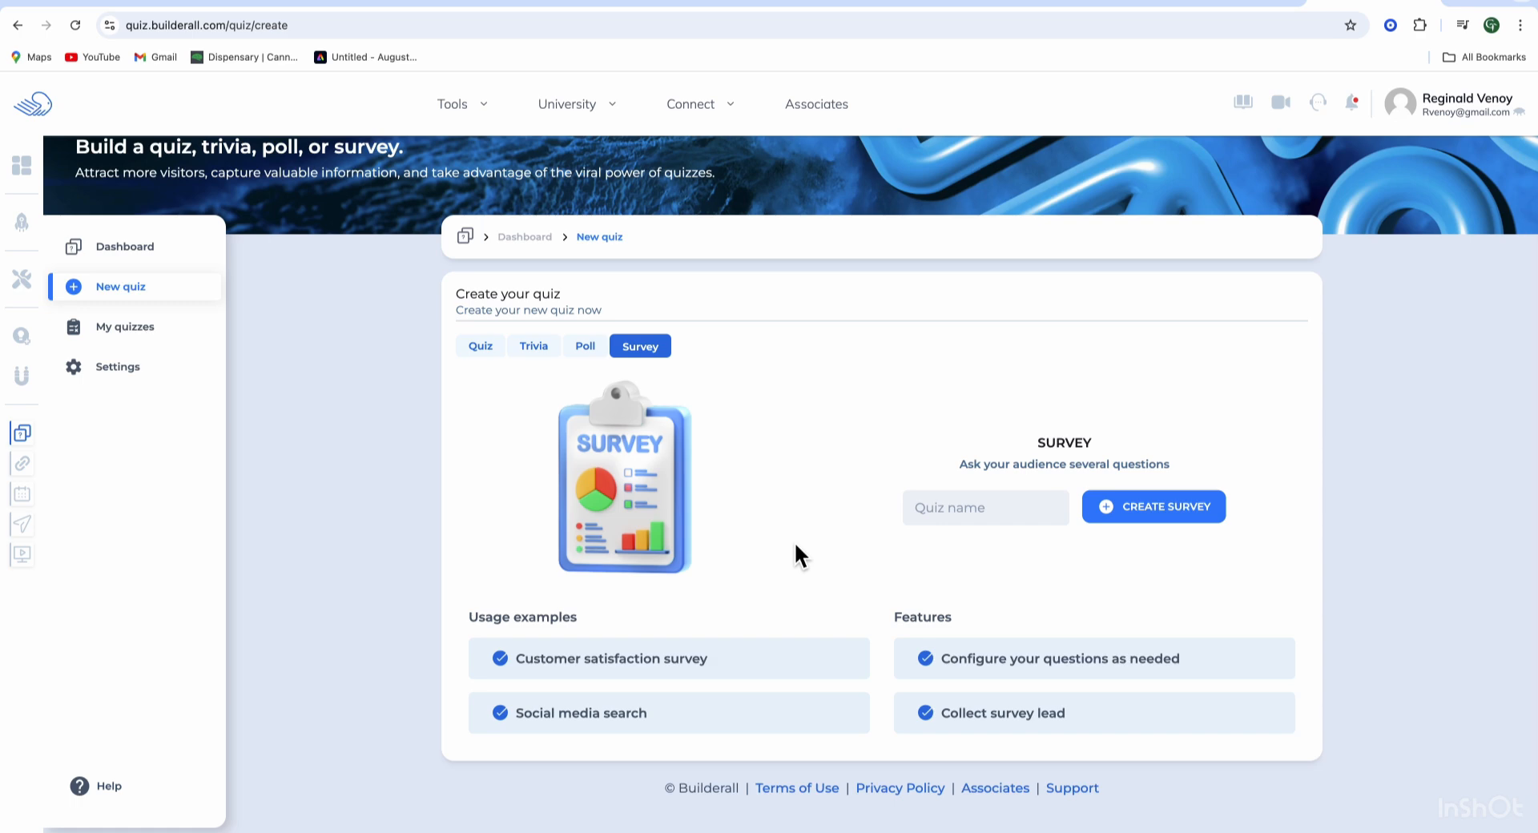
pyautogui.scroll(1, 795, 553)
pyautogui.click(1001, 569)
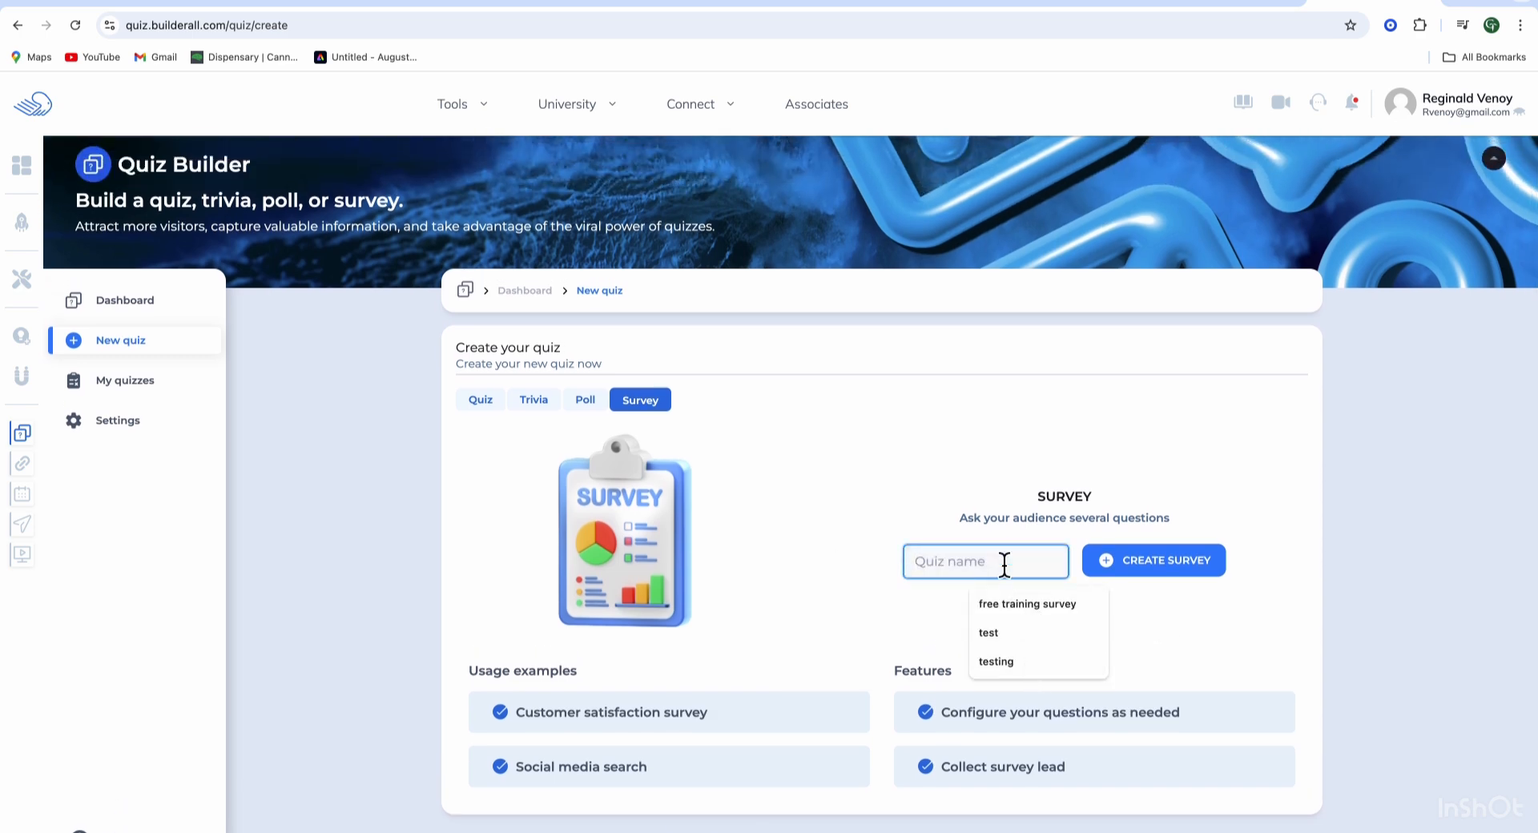
pyautogui.click(1010, 665)
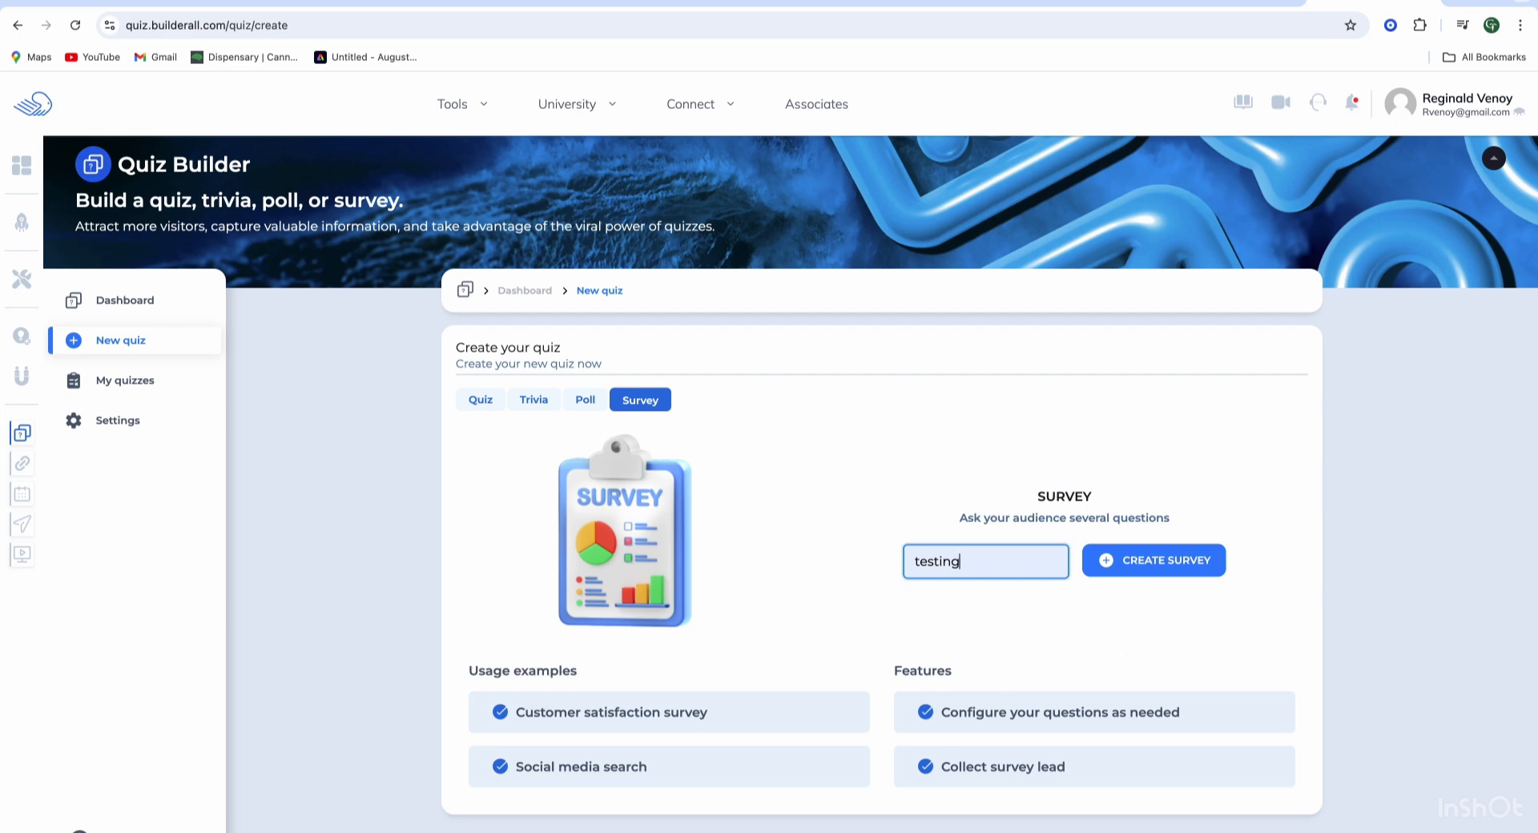
pyautogui.click(1169, 561)
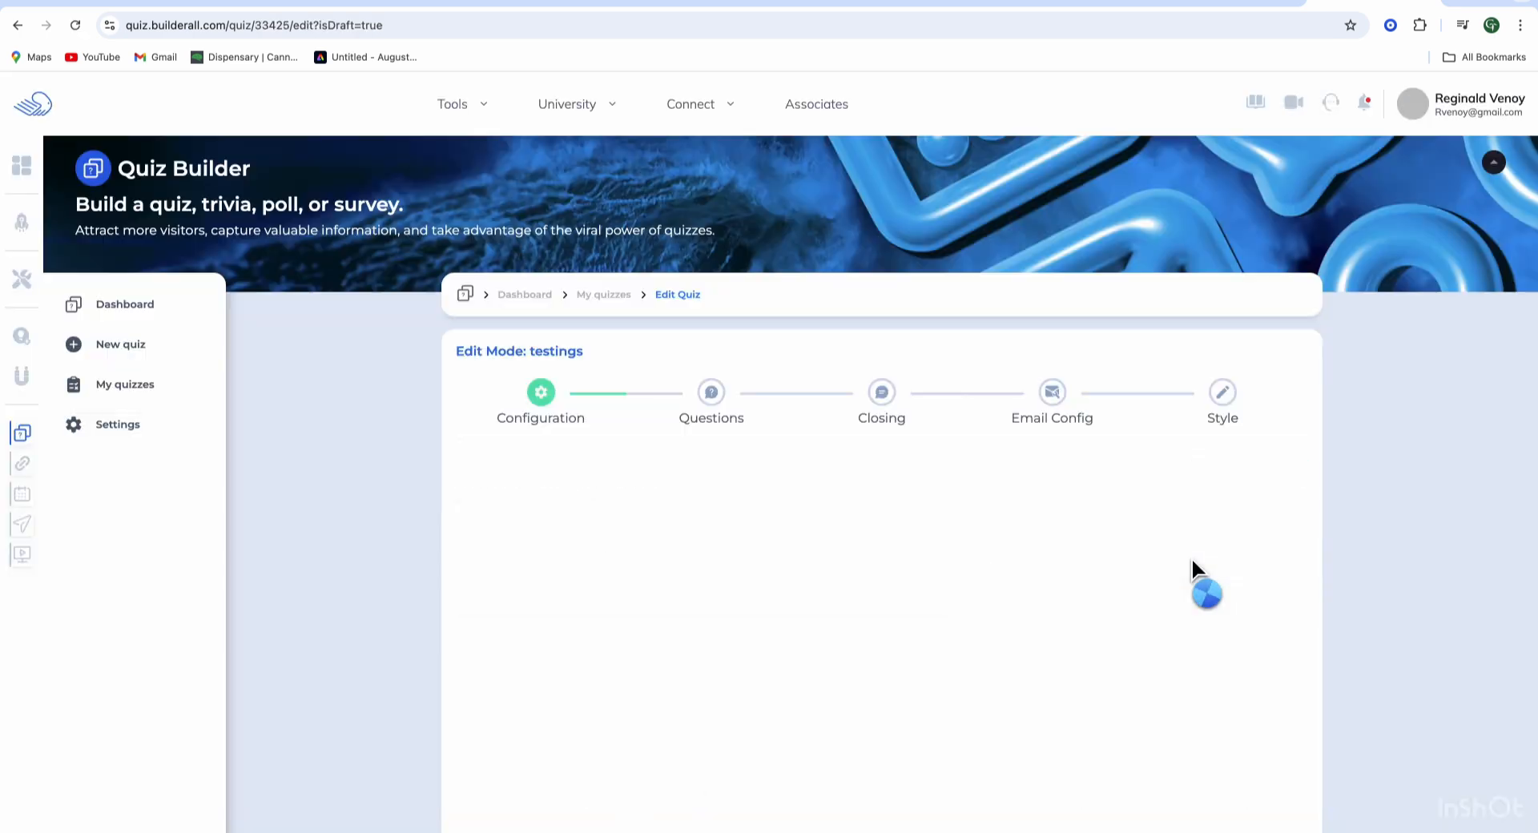
# Step: Set the Skillful Solutionz logo from the image library as the survey's main image in the Configuration stage
pyautogui.scroll(-2, 854, 502)
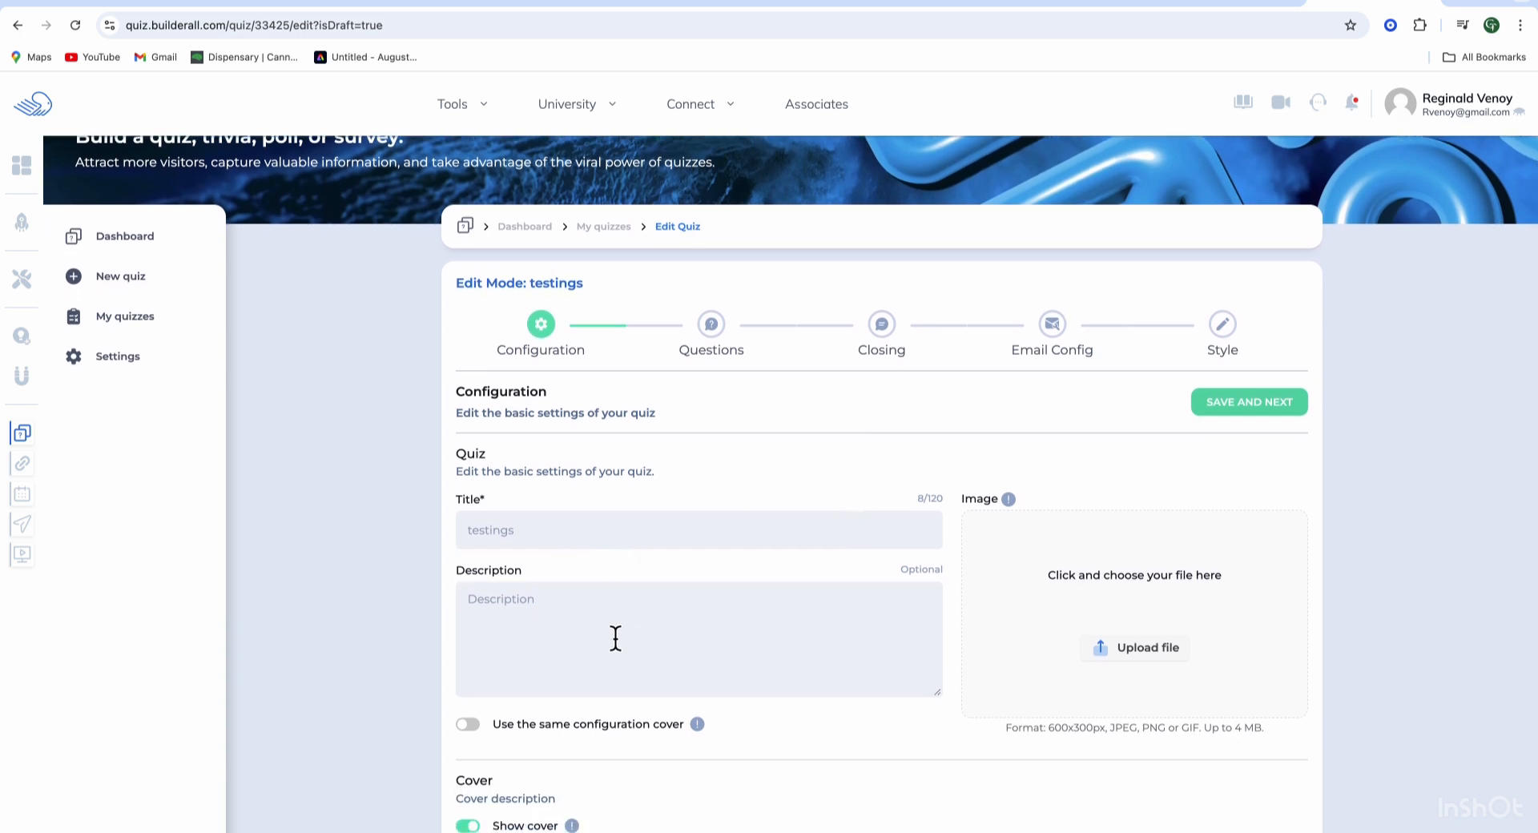
pyautogui.click(1133, 646)
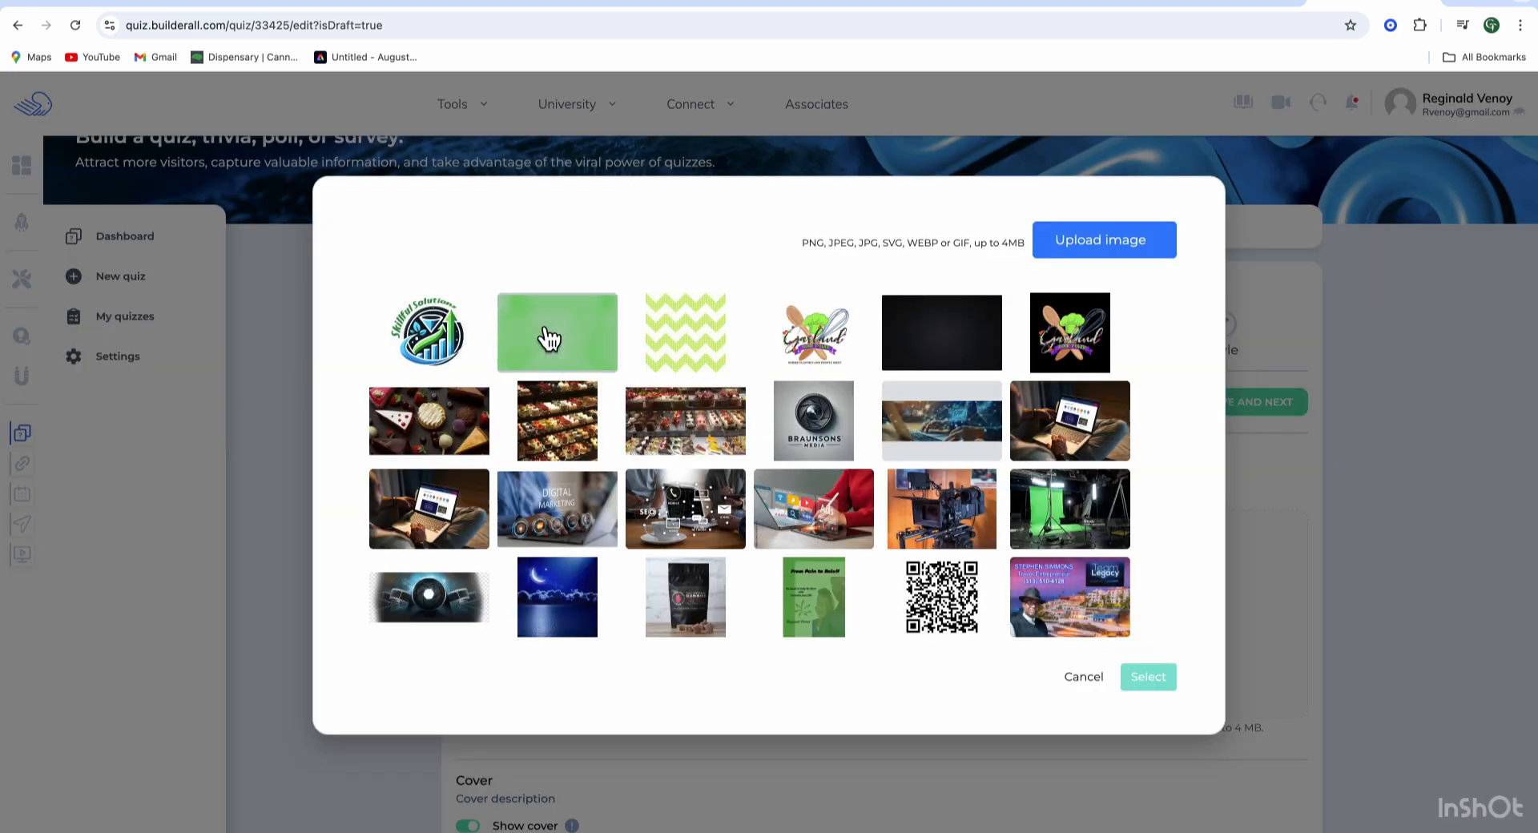
pyautogui.click(425, 325)
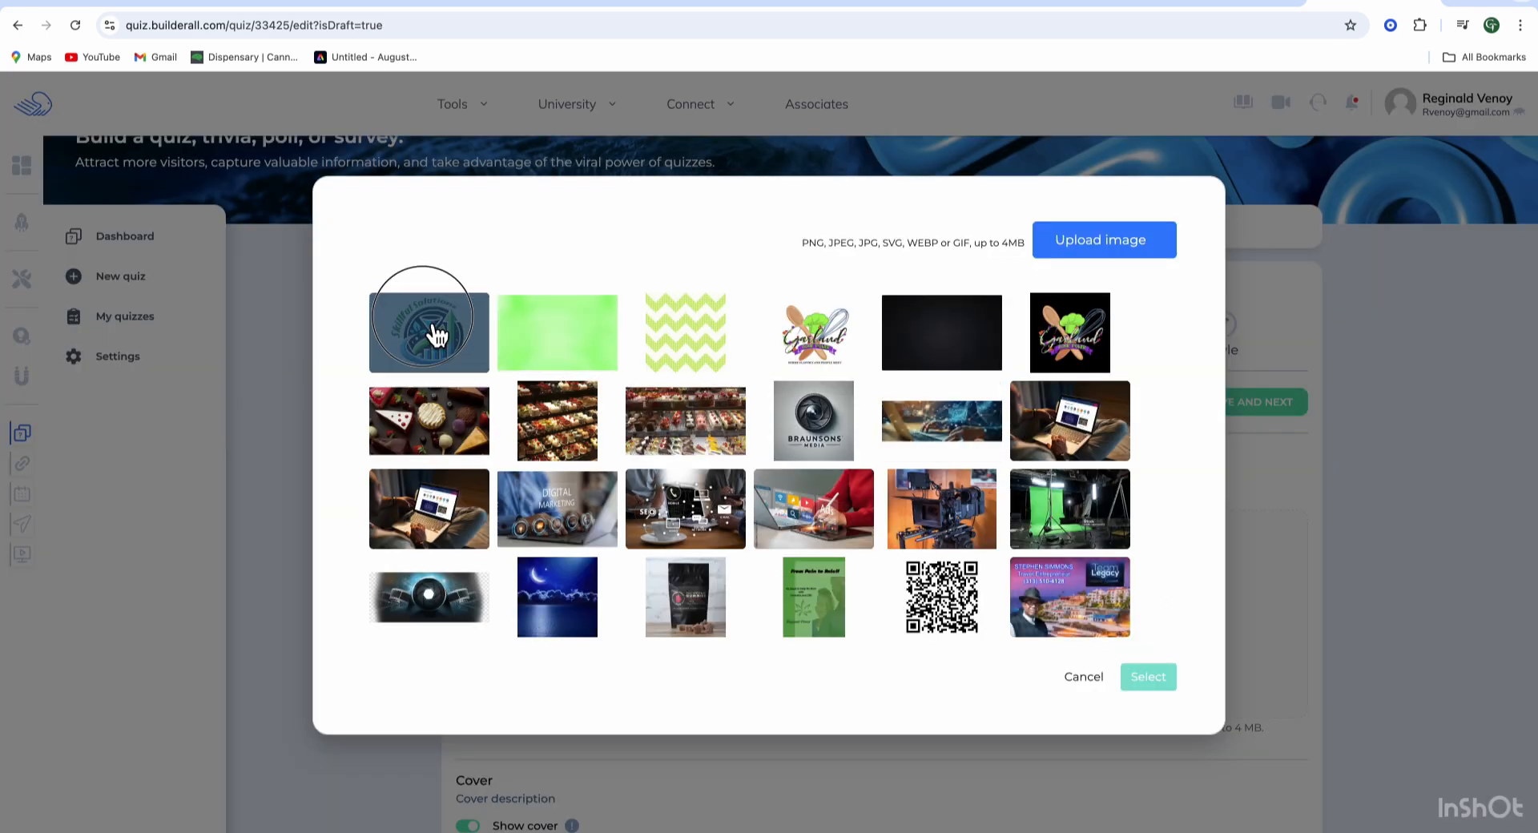
pyautogui.click(1148, 677)
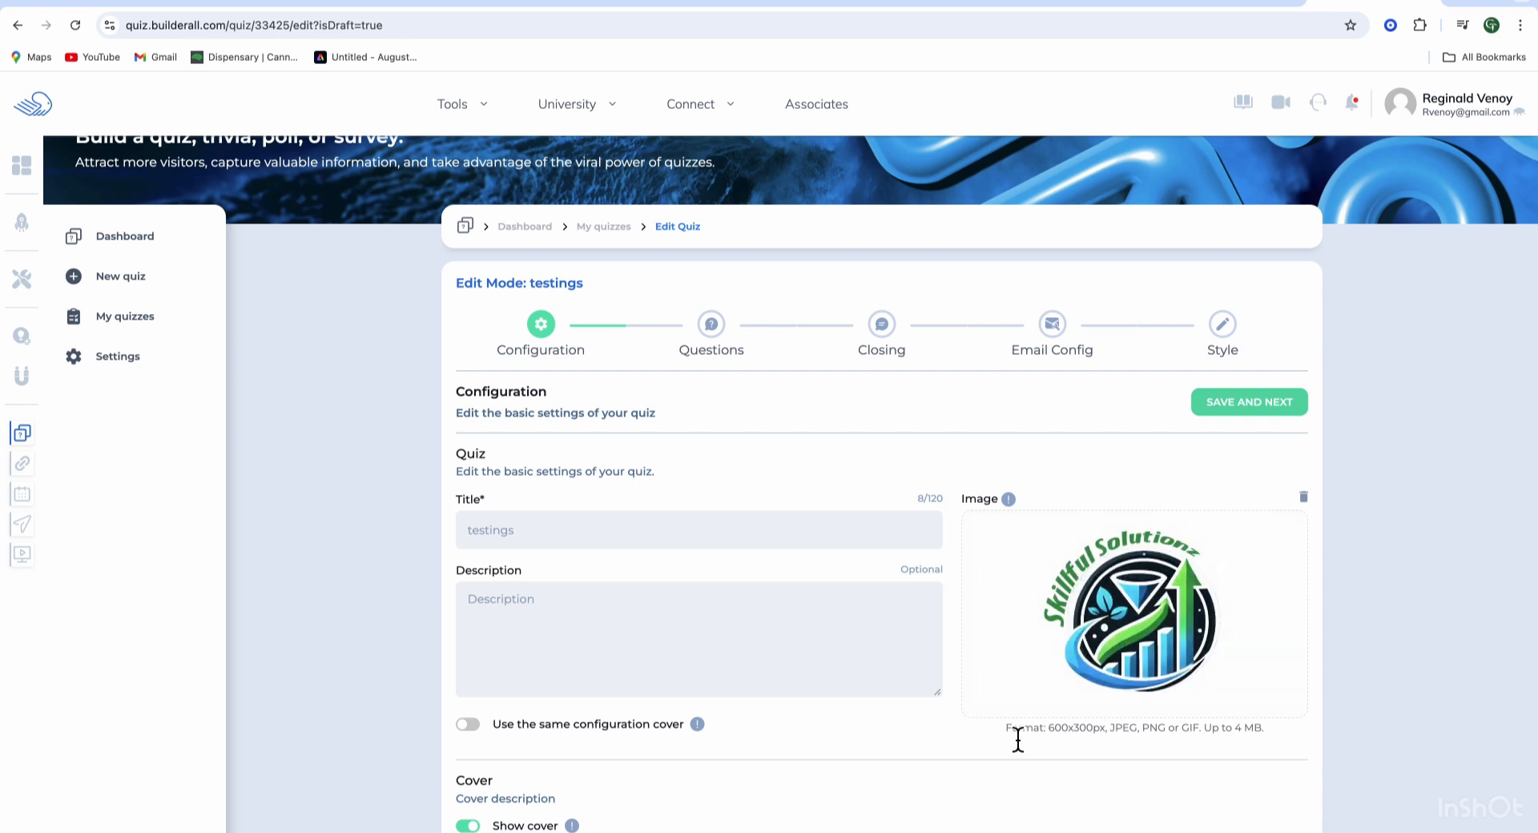
# Step: Enable using the same configuration for the survey's cover
pyautogui.scroll(-2, 923, 766)
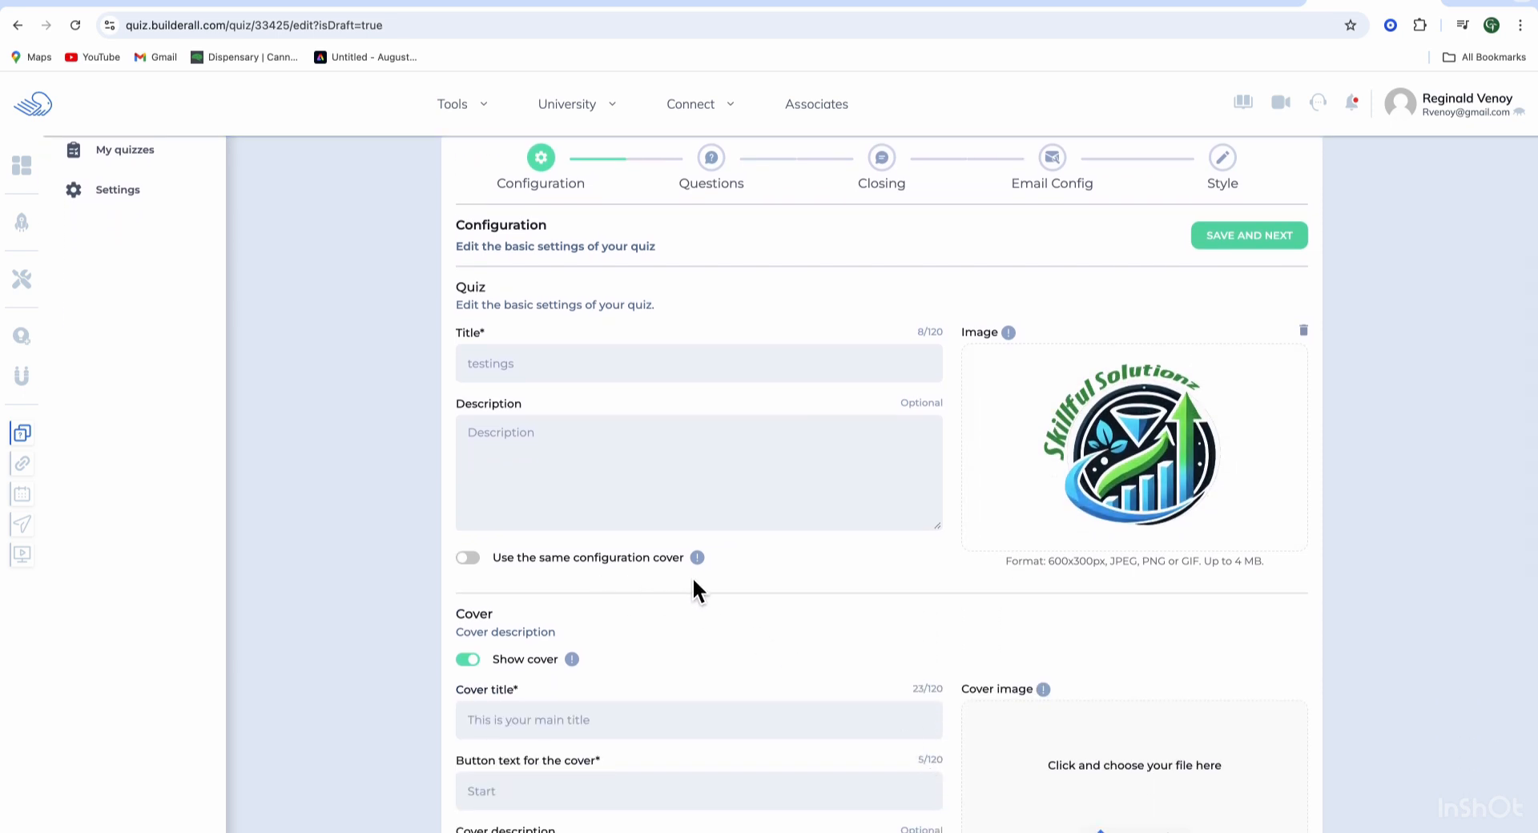
pyautogui.moveTo(702, 560)
pyautogui.scroll(-1, 744, 639)
pyautogui.scroll(-1, 743, 637)
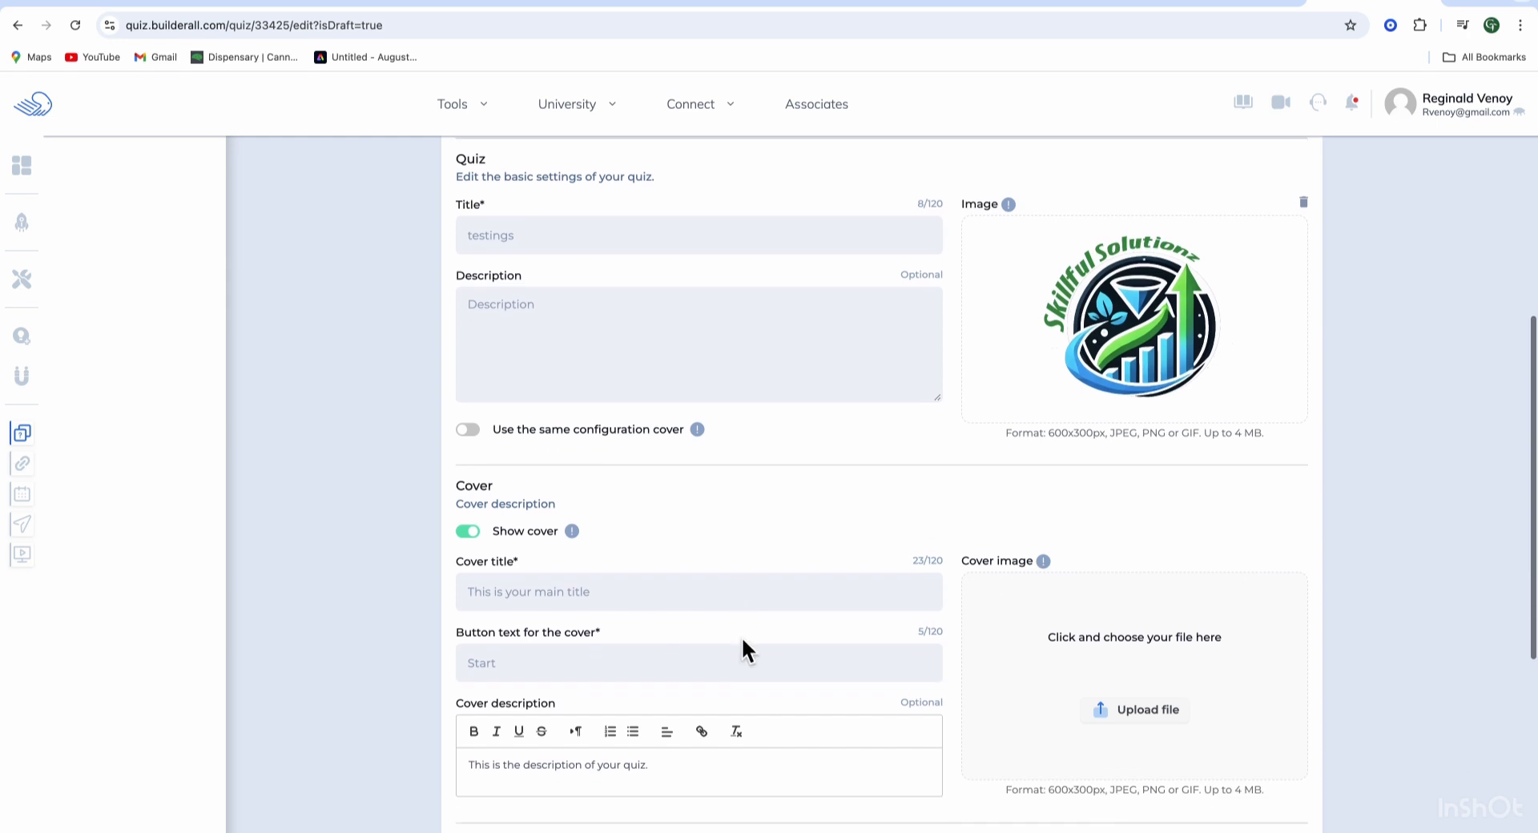
pyautogui.scroll(-1, 738, 580)
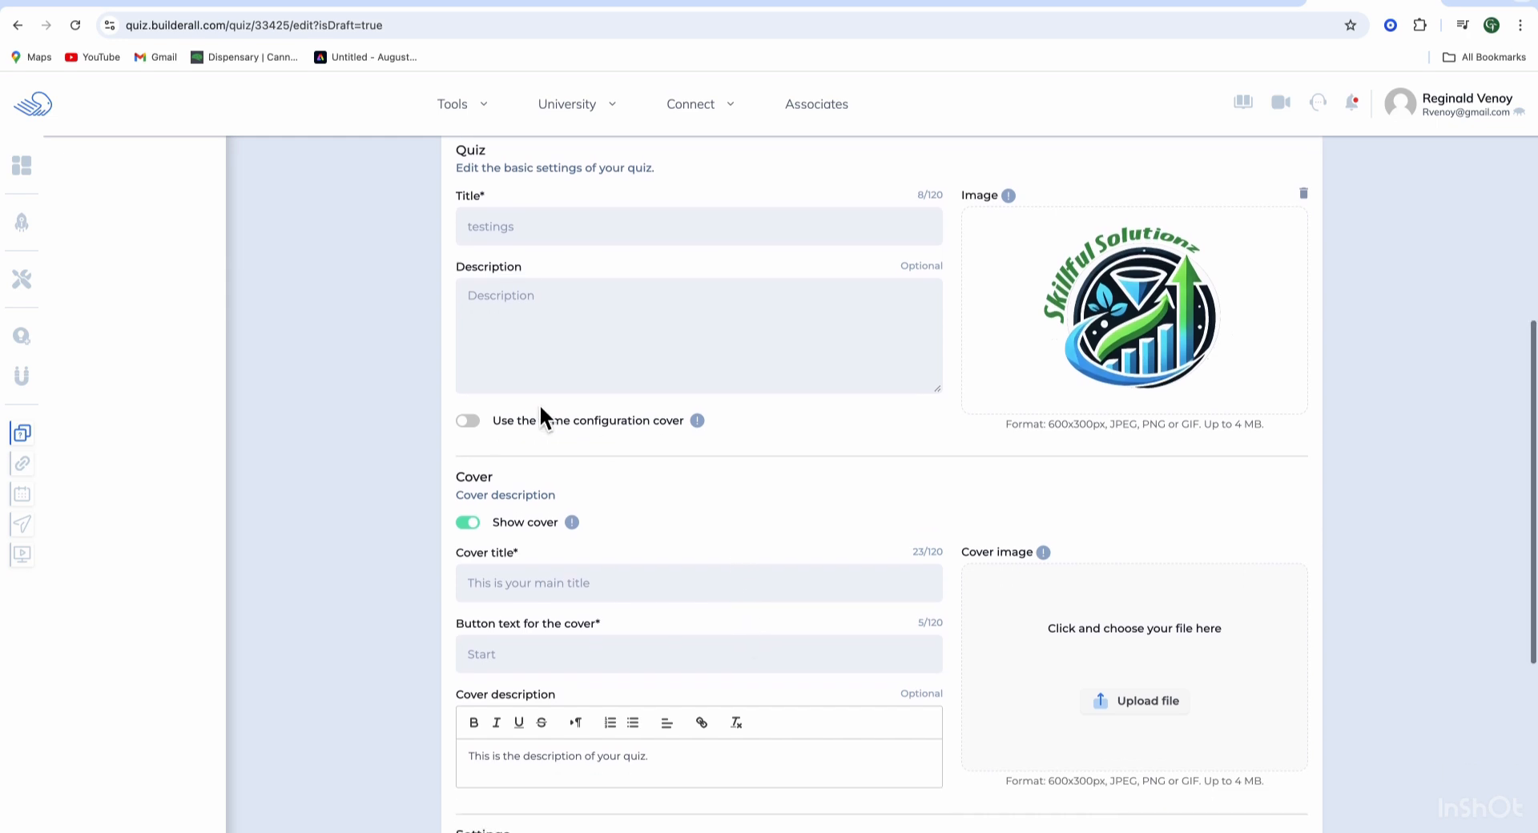
pyautogui.click(472, 423)
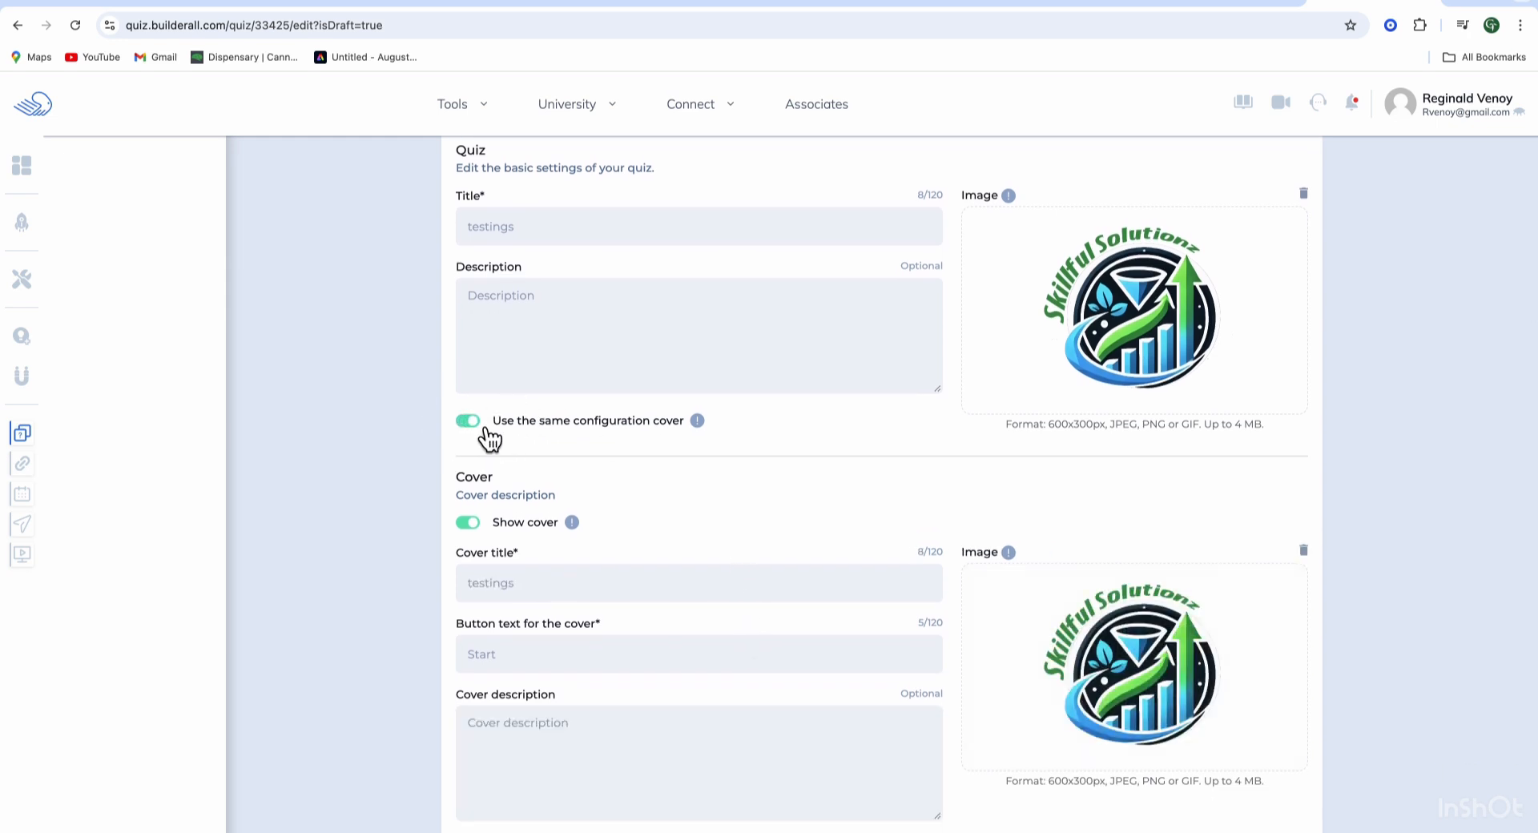
# Step: Assign the Mailingboss list "Default Form / Affiliate list" for collecting the survey's leads
pyautogui.scroll(-3, 697, 545)
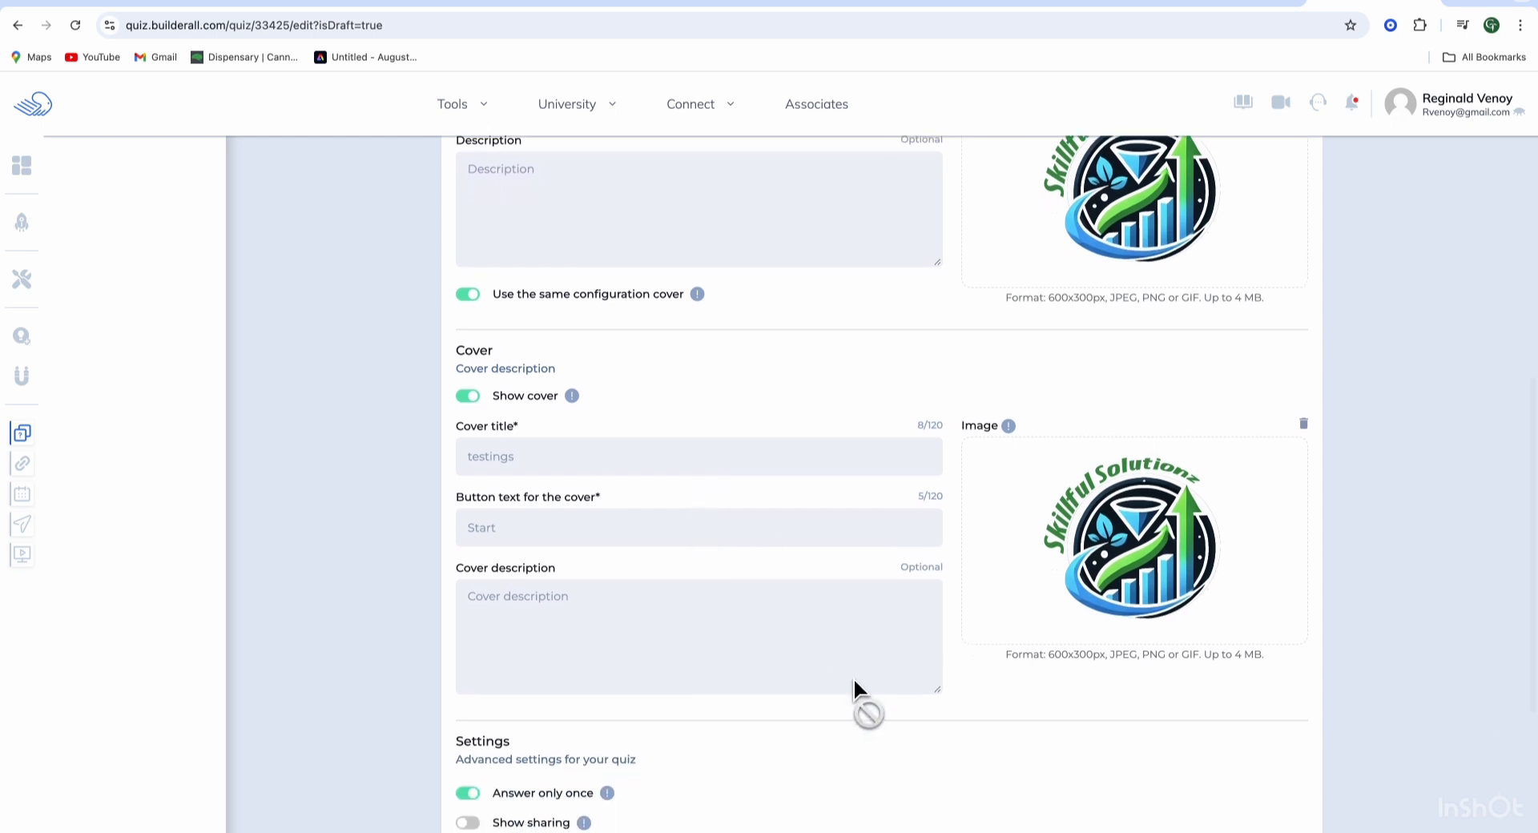
pyautogui.scroll(-5, 854, 679)
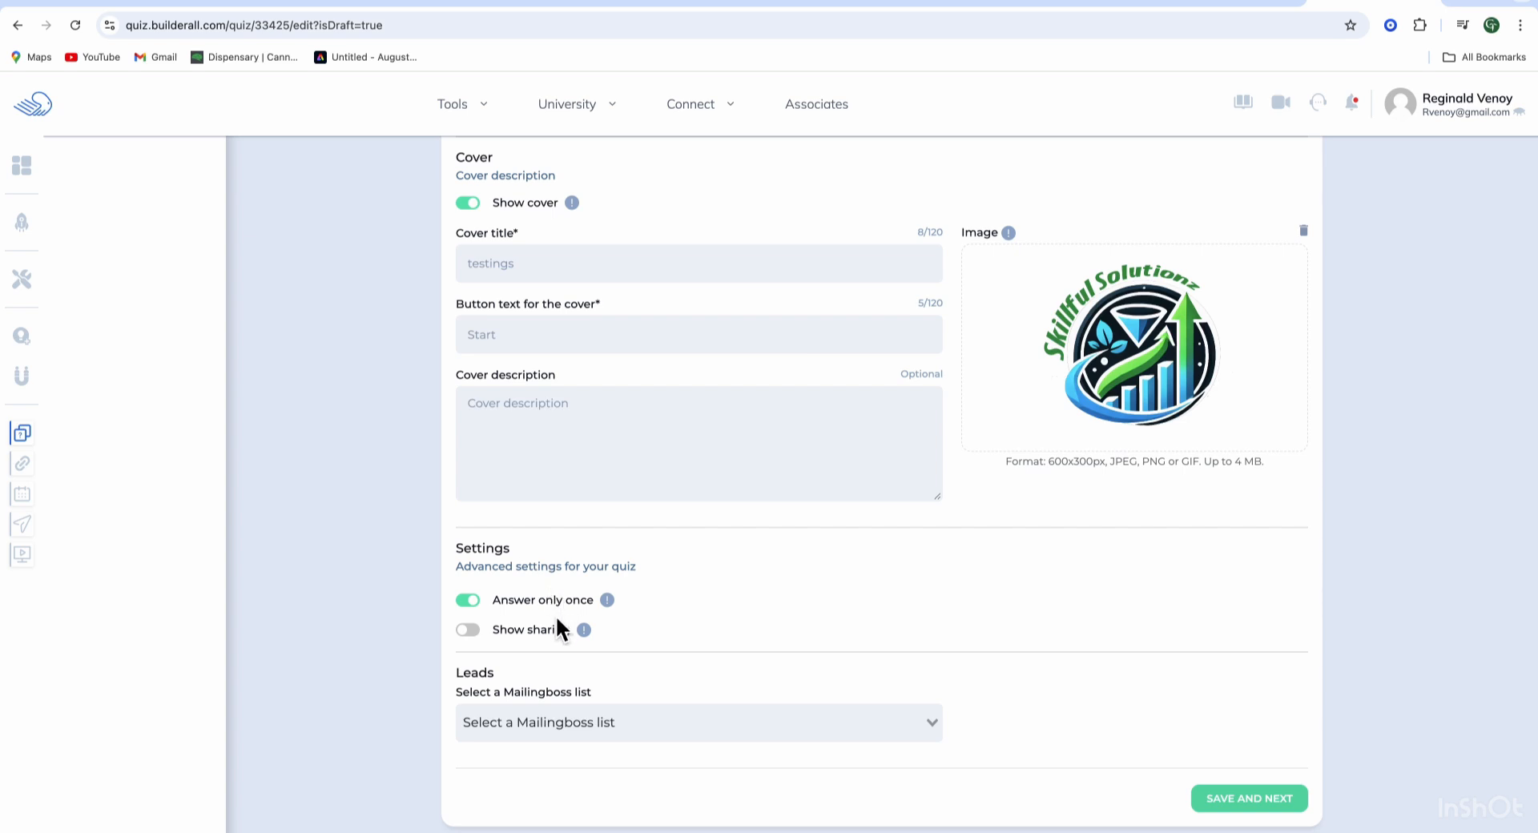
pyautogui.scroll(-2, 689, 640)
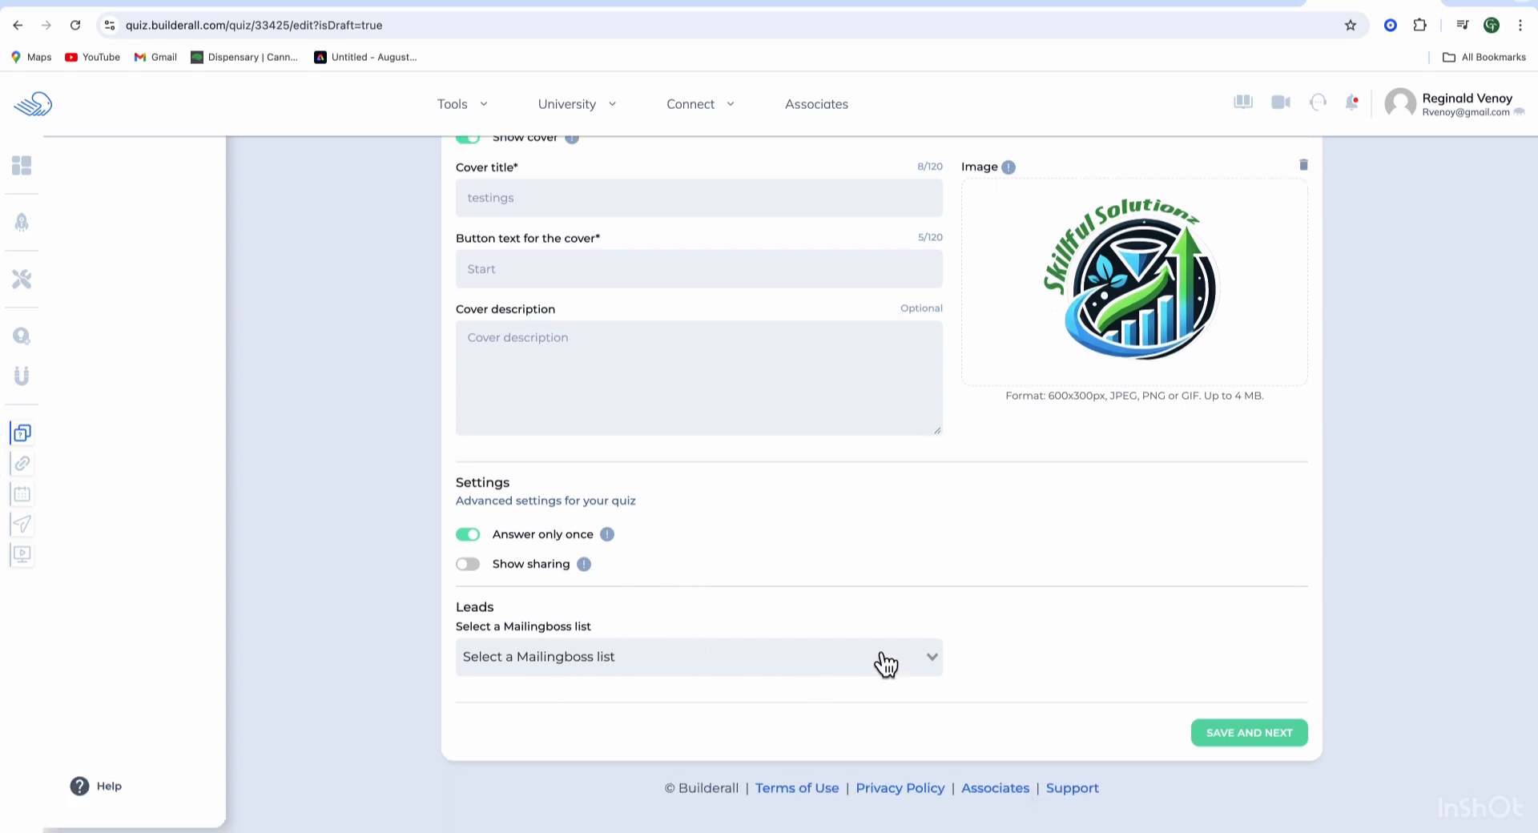
pyautogui.click(937, 658)
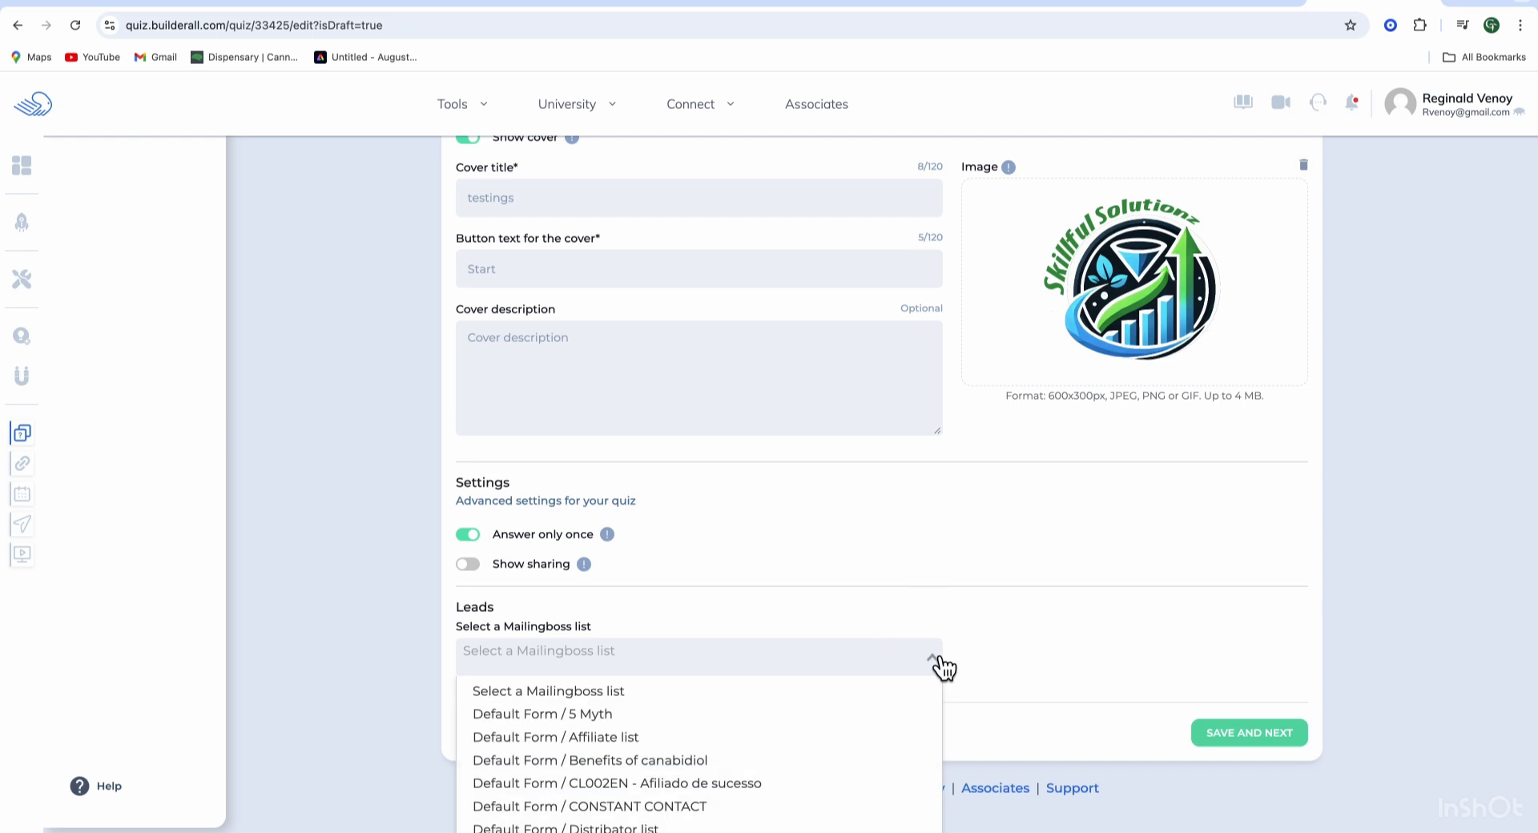
pyautogui.scroll(-1, 886, 727)
pyautogui.scroll(-3, 889, 729)
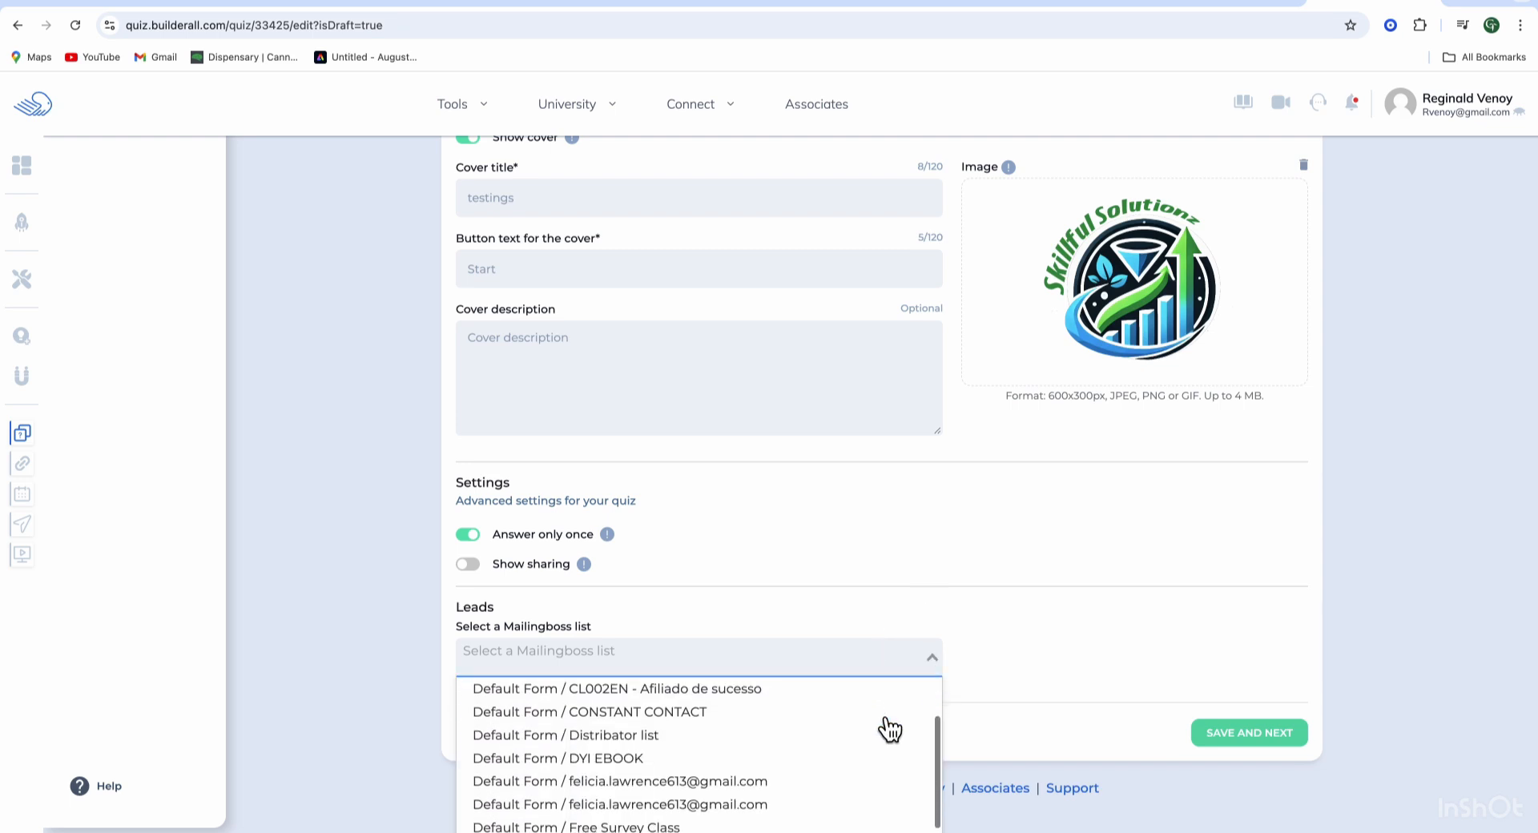
pyautogui.scroll(-4, 889, 729)
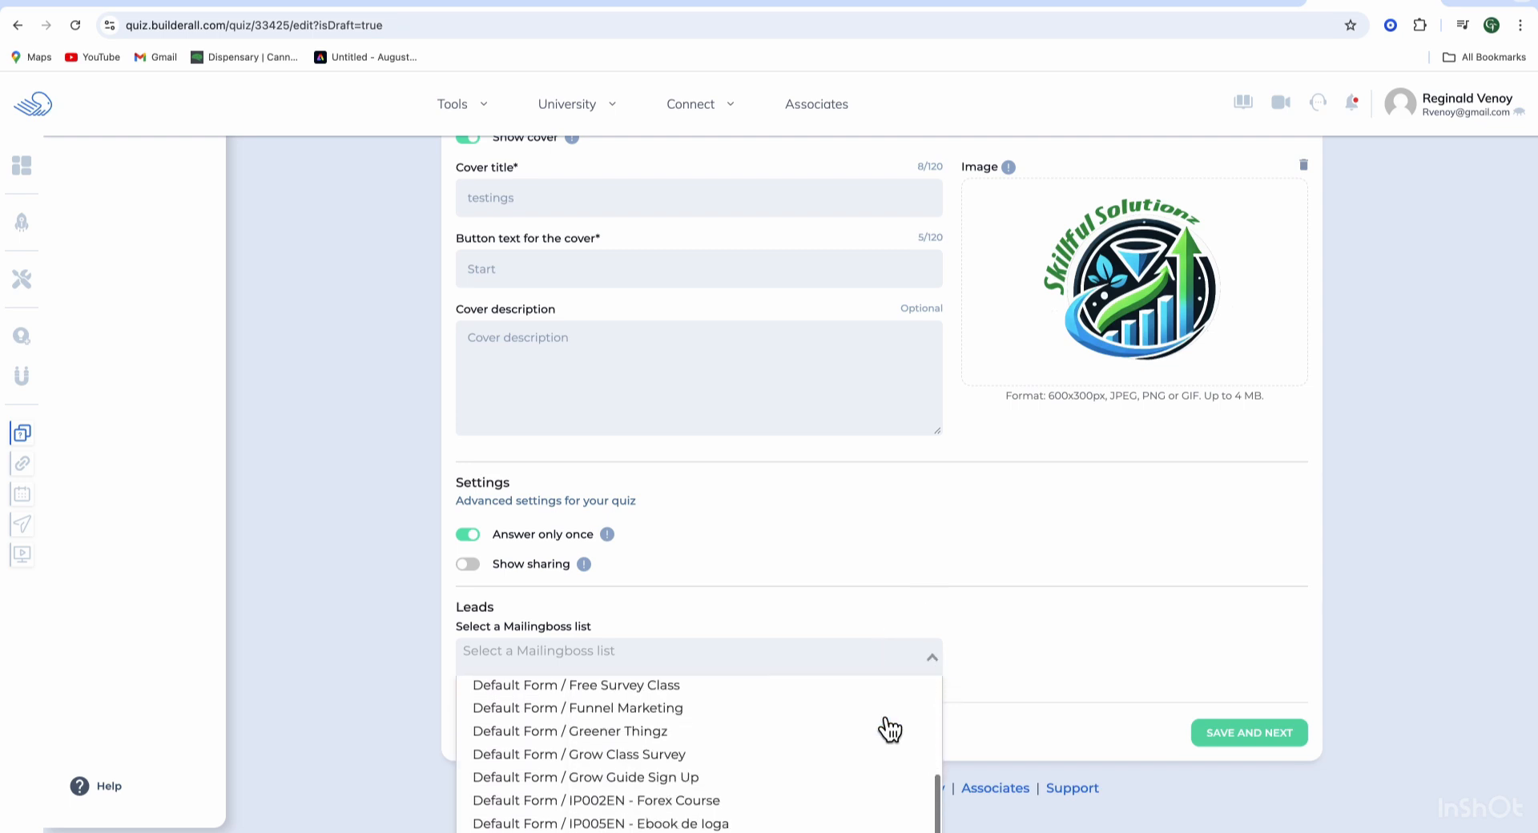
pyautogui.scroll(-2, 889, 729)
pyautogui.scroll(10, 883, 728)
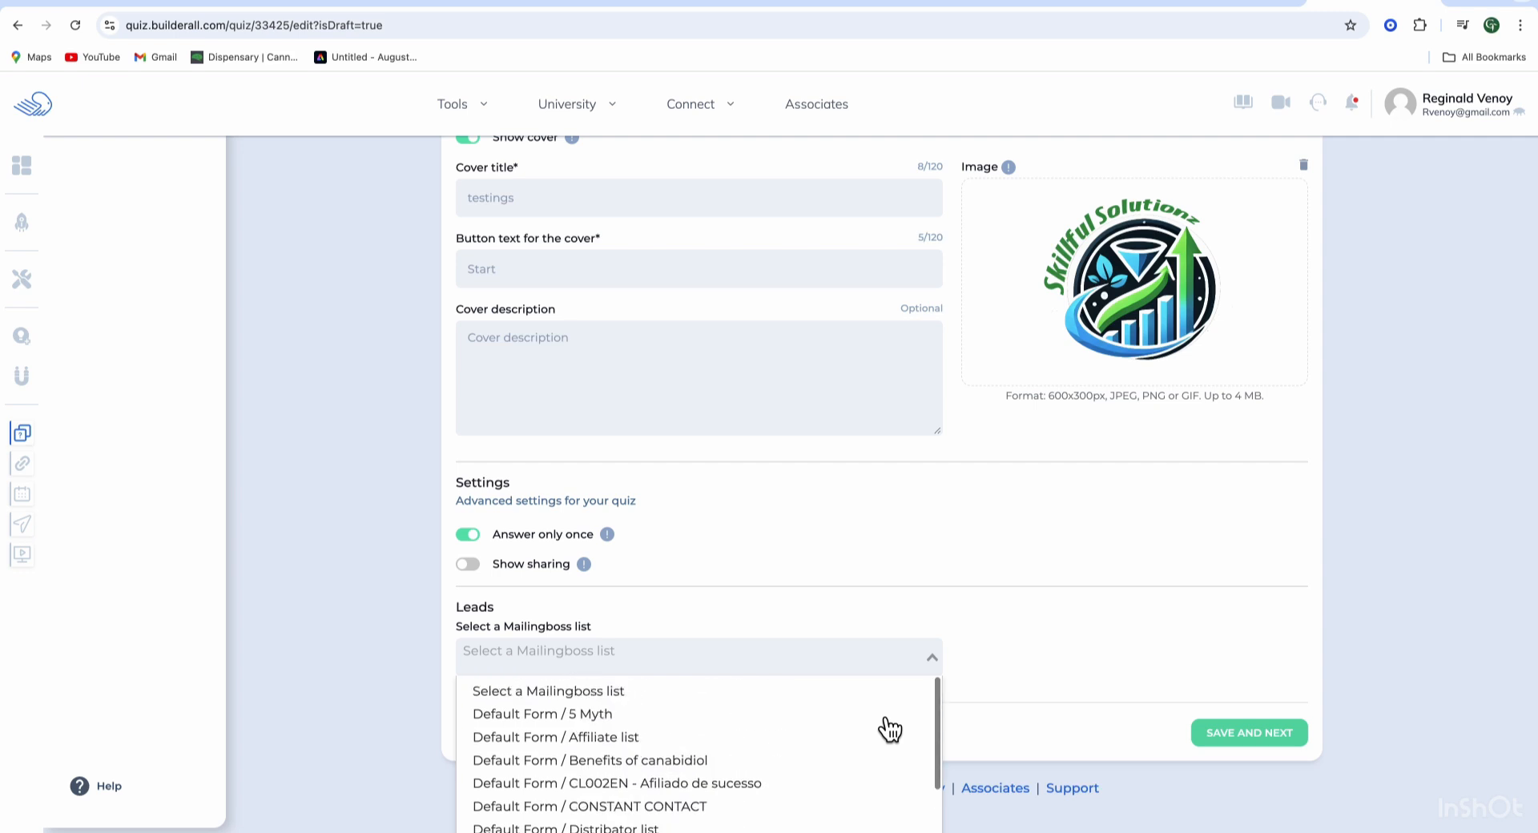
pyautogui.click(658, 736)
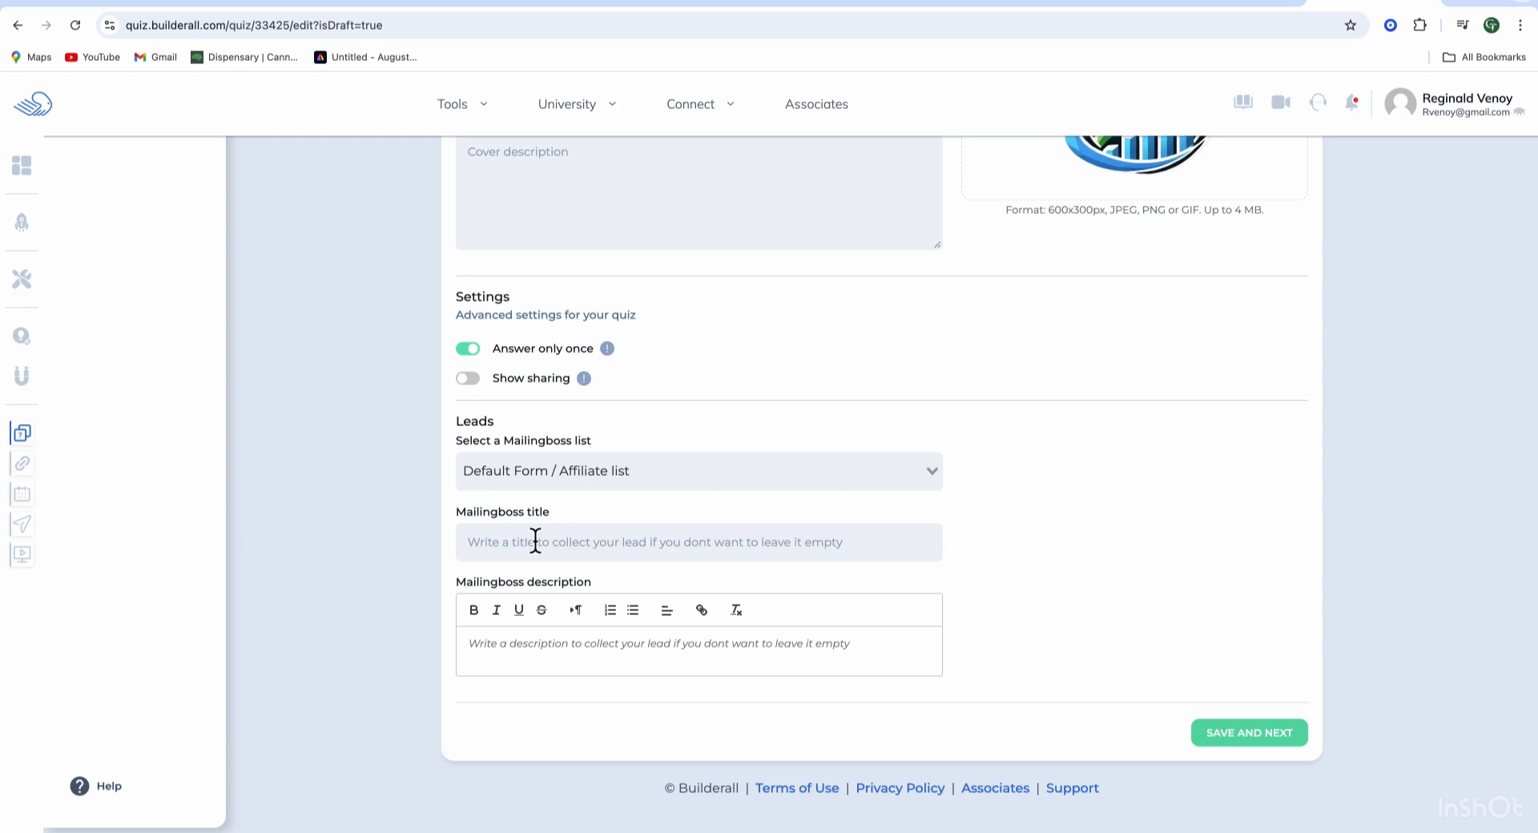
# Step: Enter "testingsurvey" as the Mailingboss title, then save the configuration and continue to the Questions stage
pyautogui.click(583, 561)
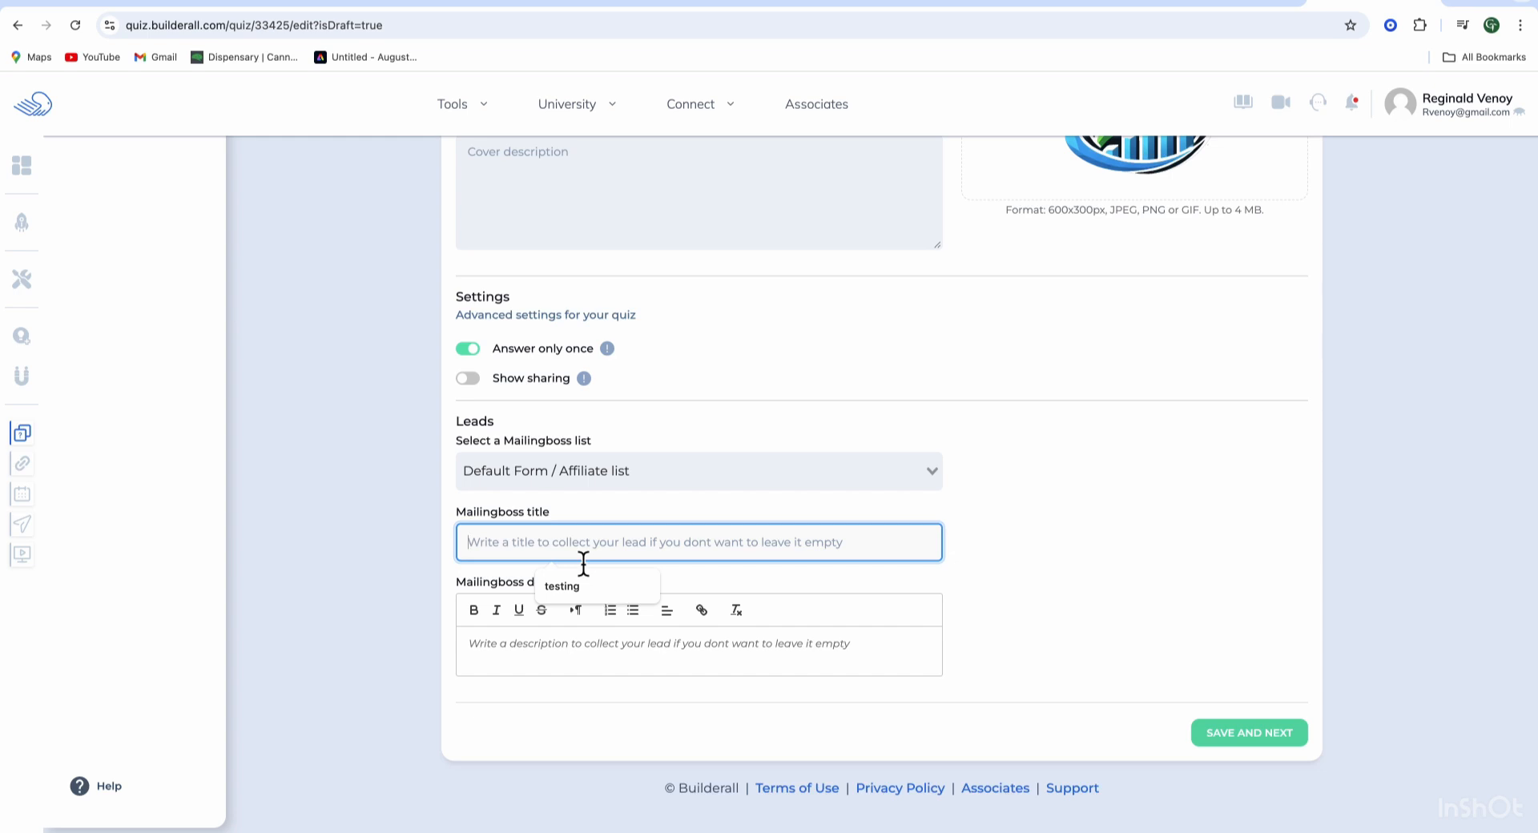
pyautogui.write('test')
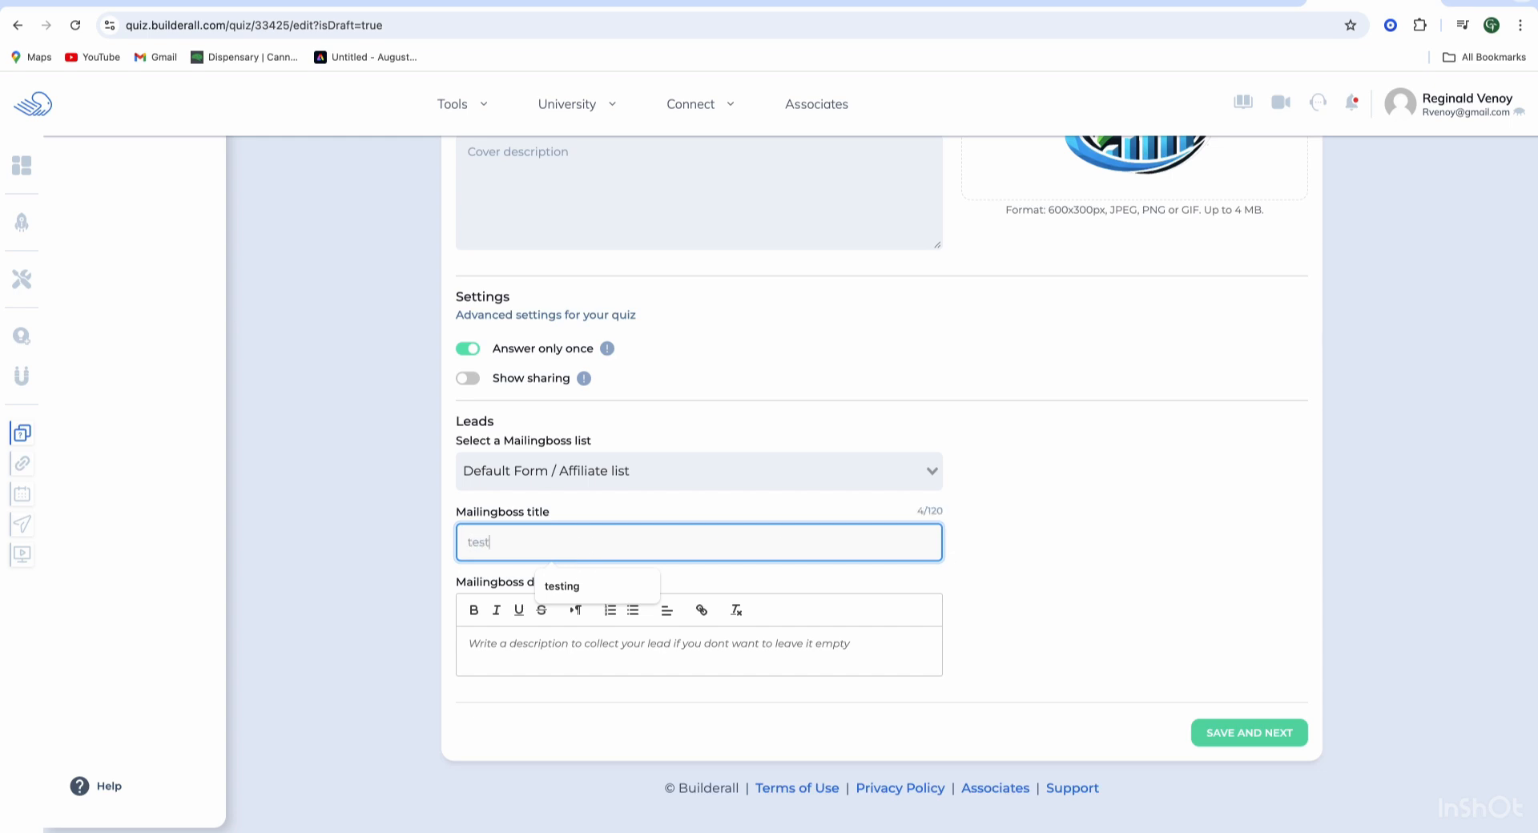
pyautogui.write('ingsur')
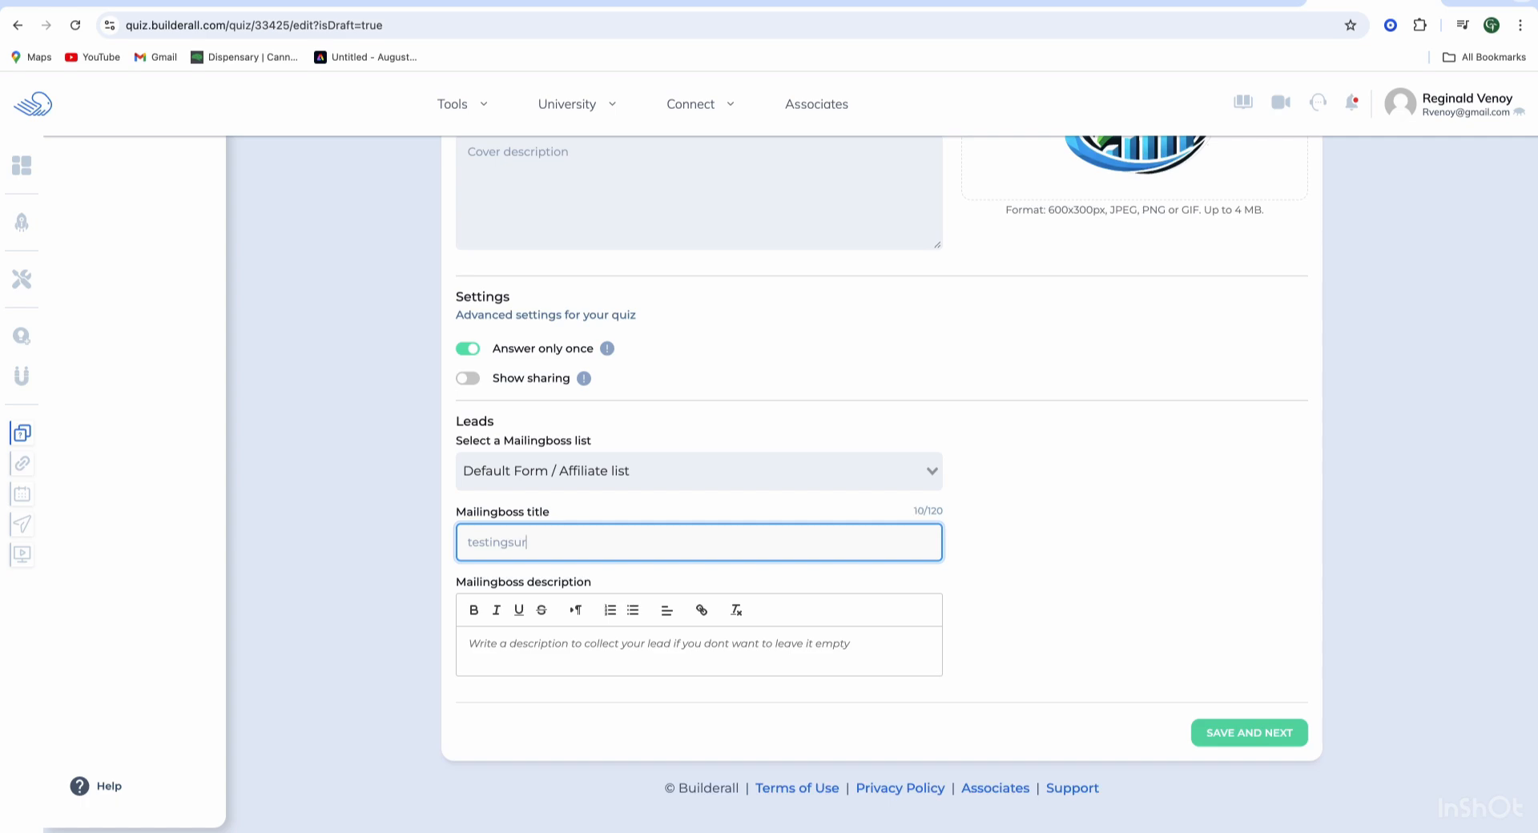
pyautogui.write('vey')
pyautogui.click(712, 582)
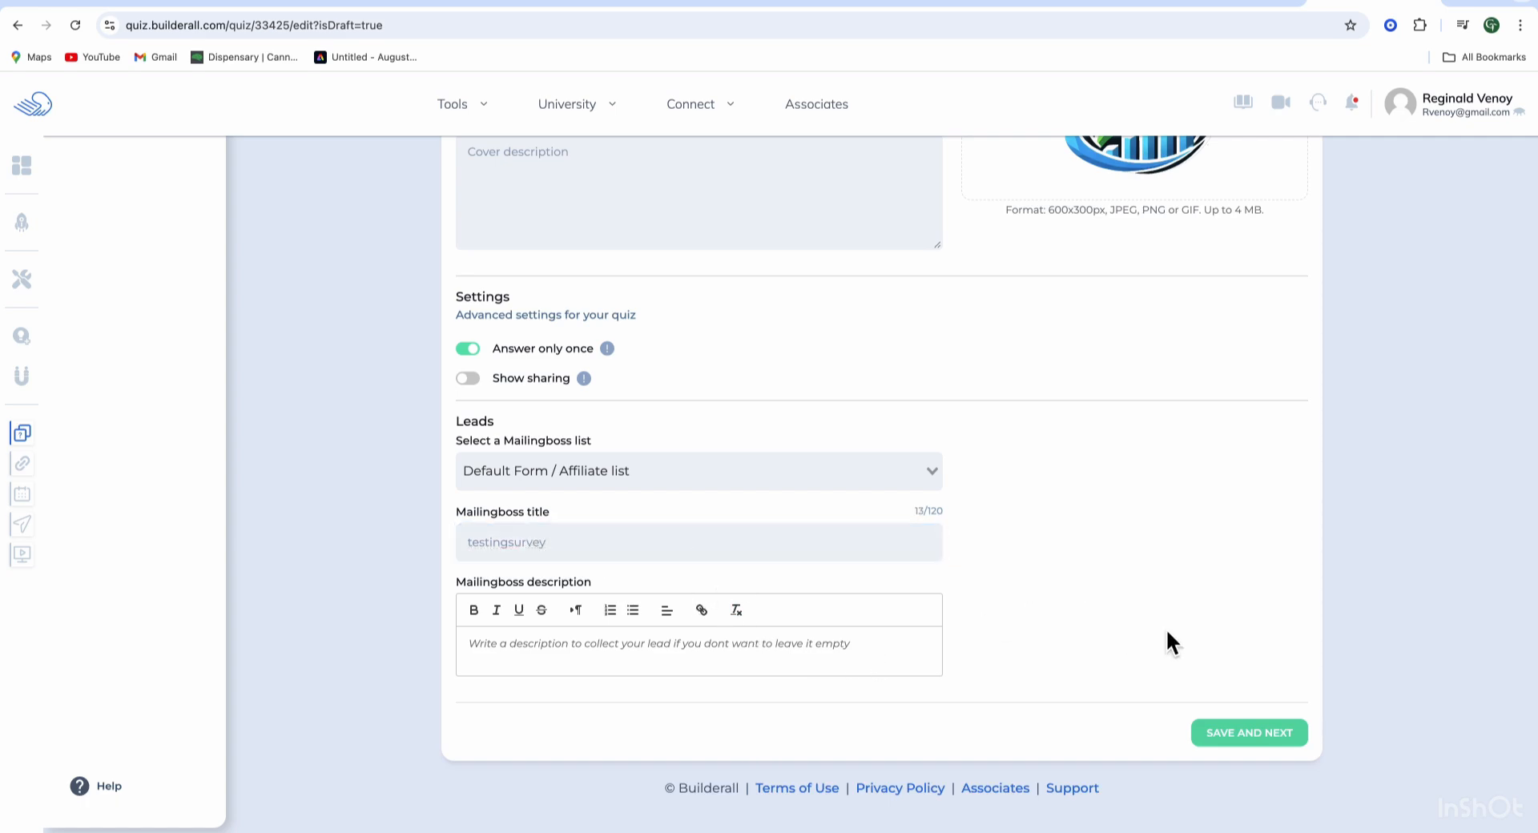
pyautogui.click(1257, 735)
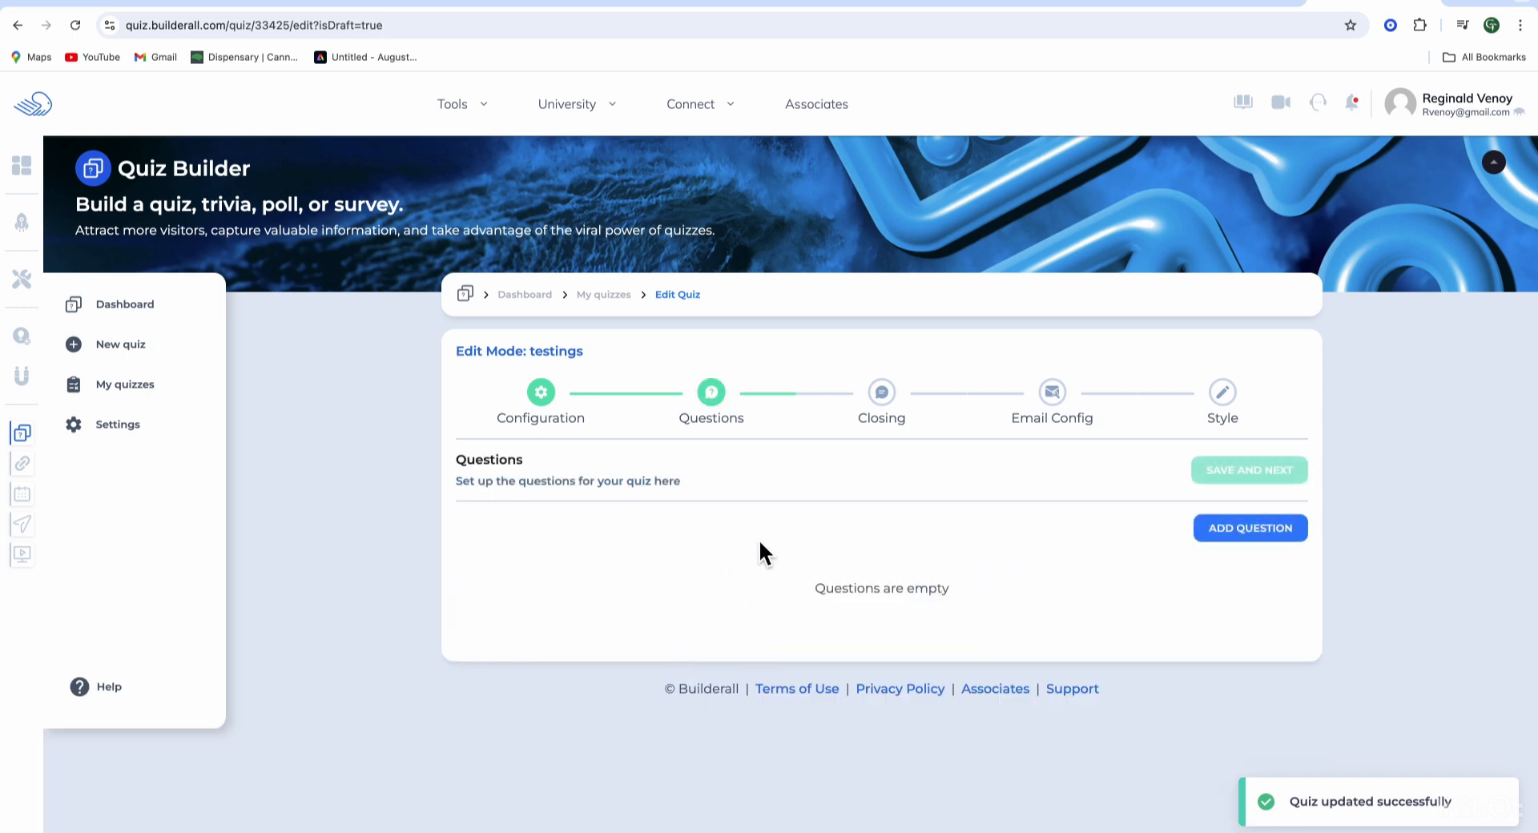
# Step: Add a first question of the Checkbox type to the survey
pyautogui.click(1243, 531)
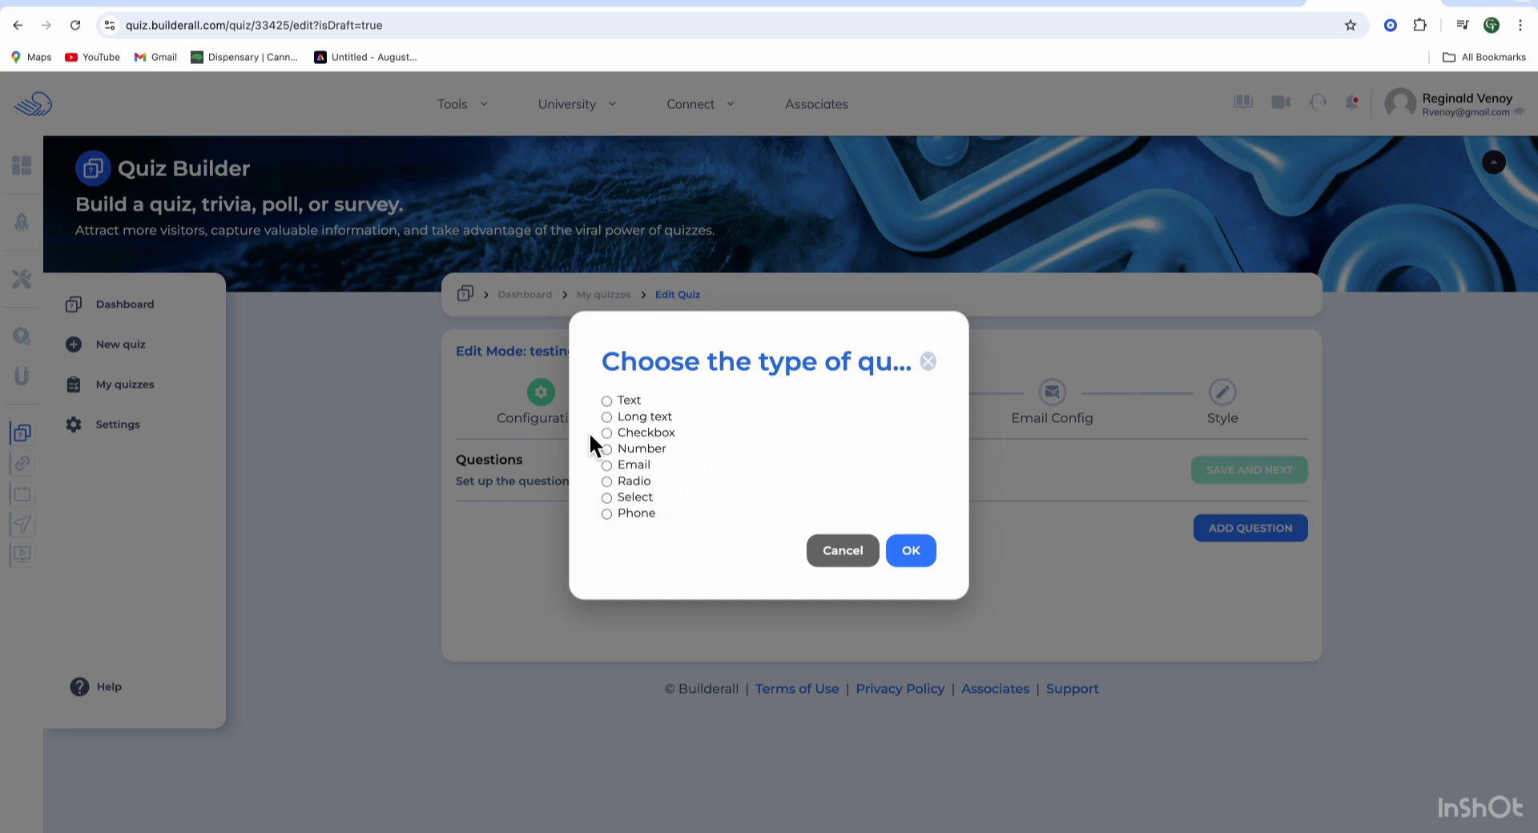
pyautogui.click(914, 551)
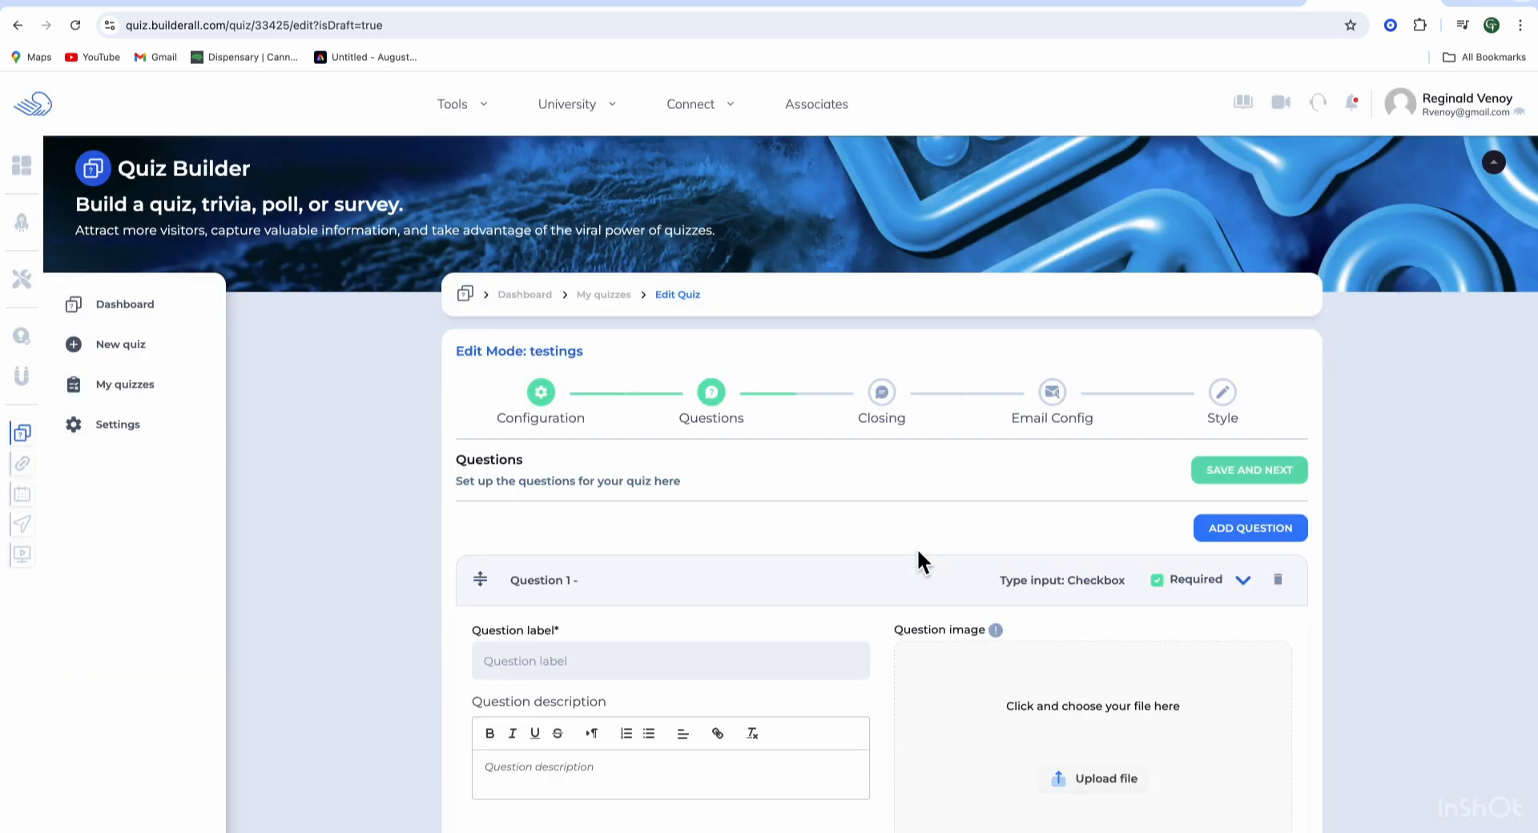
pyautogui.scroll(-5, 823, 653)
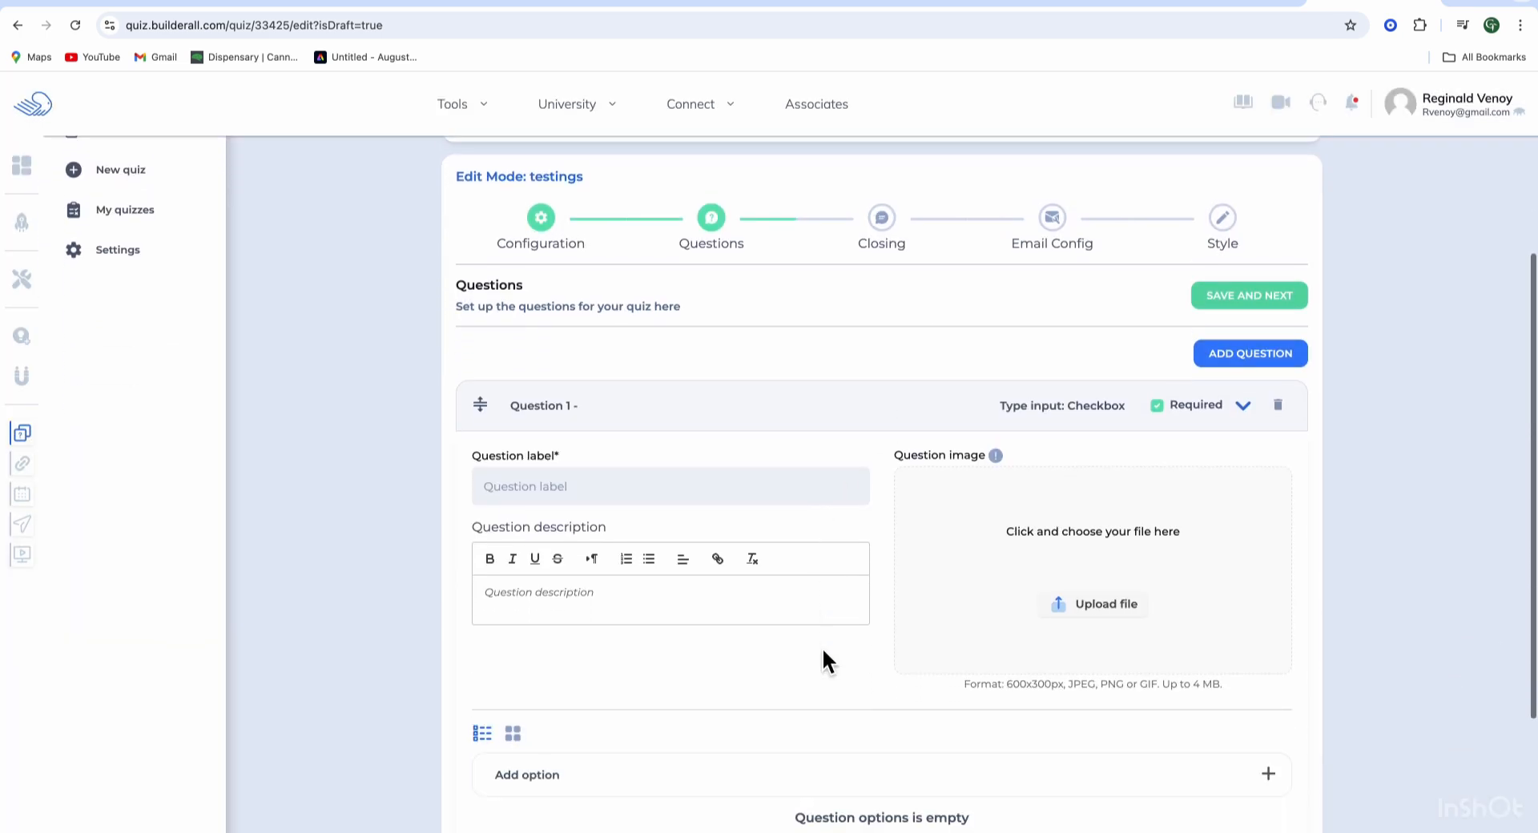
pyautogui.scroll(2, 823, 650)
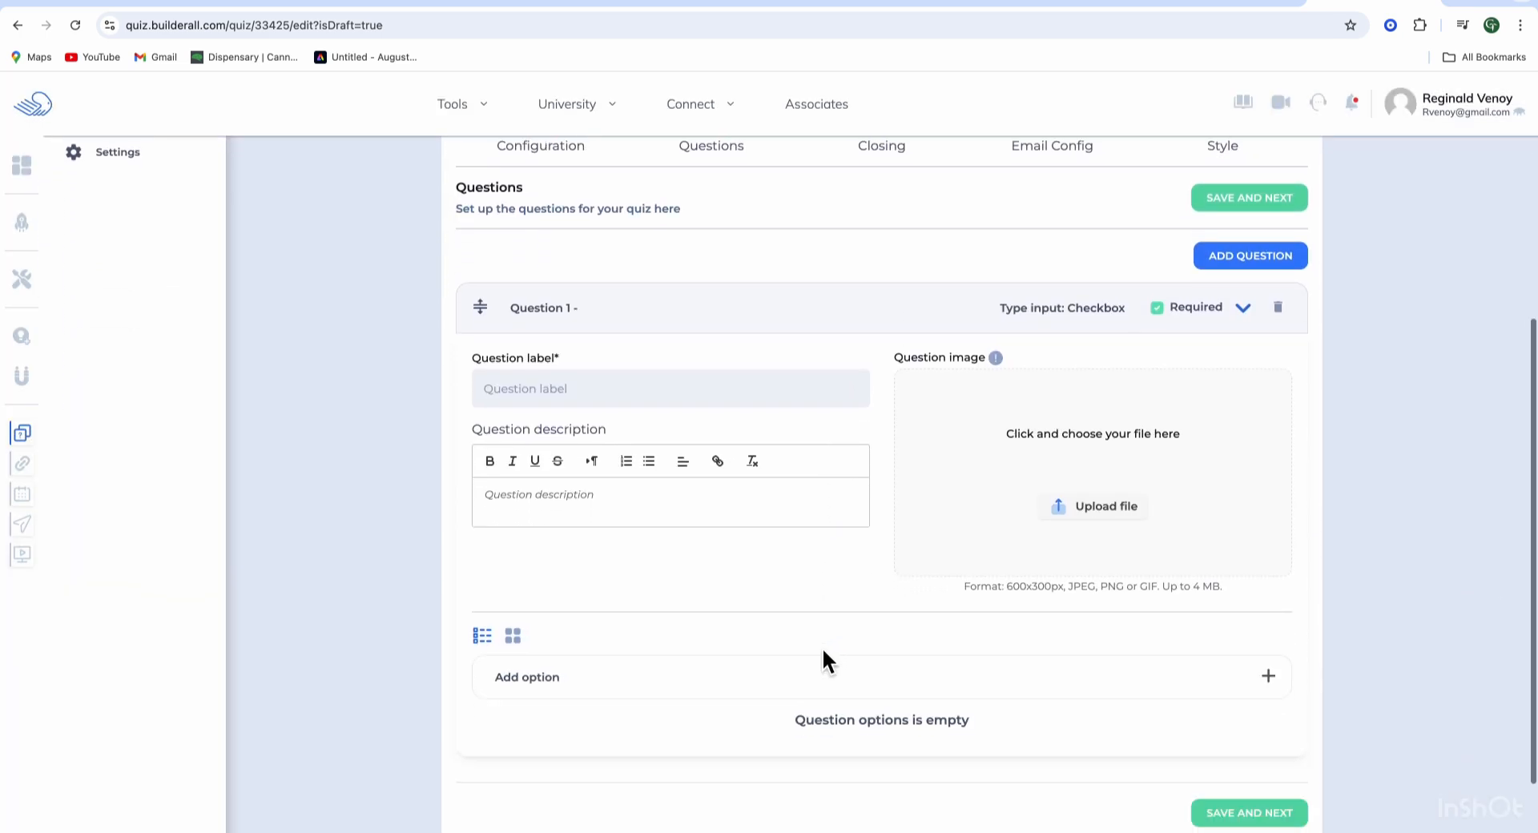
# Step: Label the checkbox question "Have you every use builderall before"
pyautogui.click(684, 451)
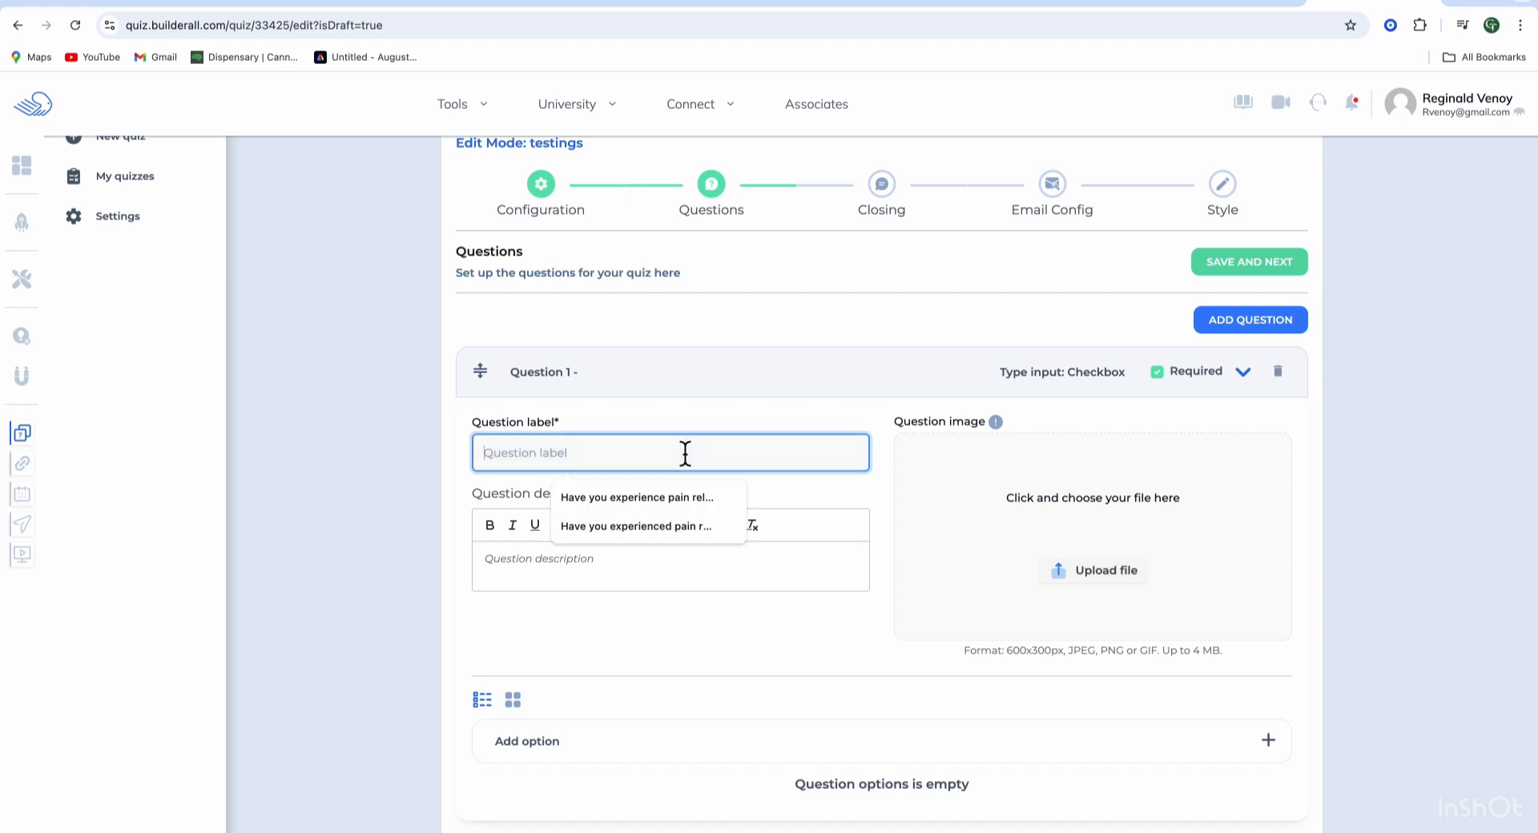
pyautogui.write('Have you us')
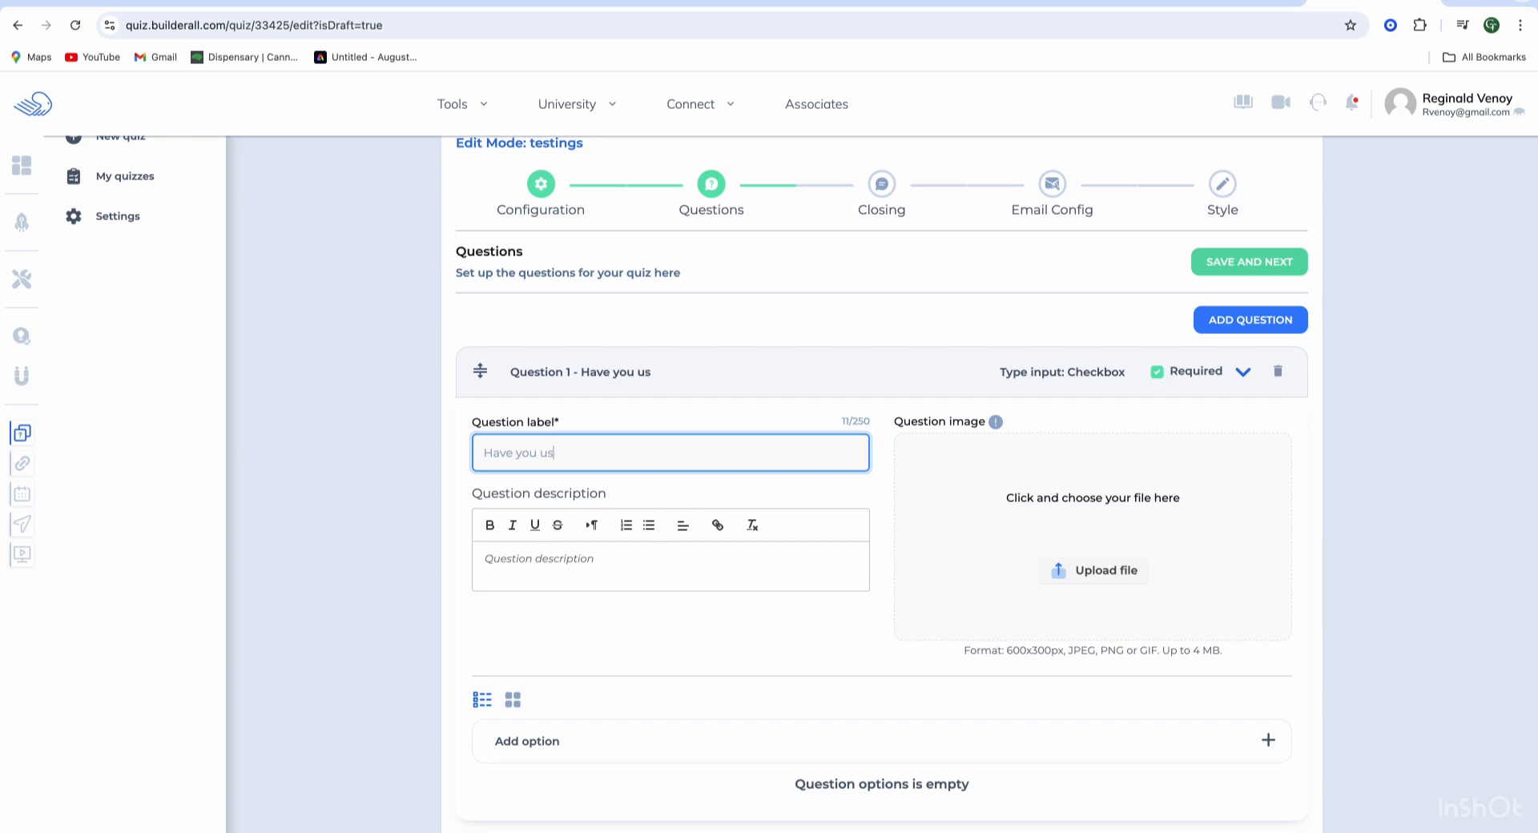
pyautogui.write('e builderall be')
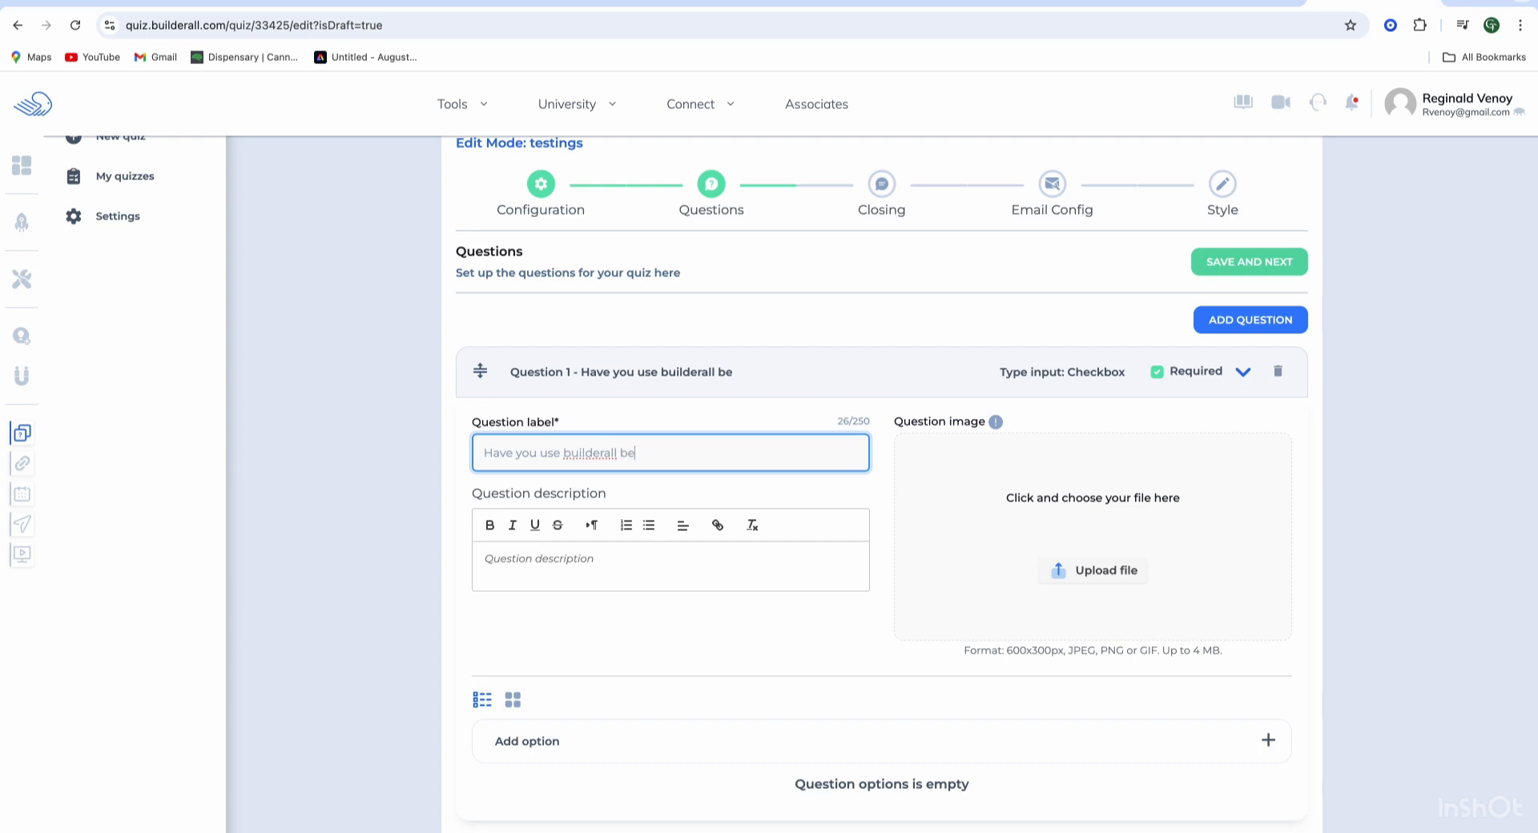
pyautogui.write('fore')
pyautogui.click(539, 453)
pyautogui.write('every')
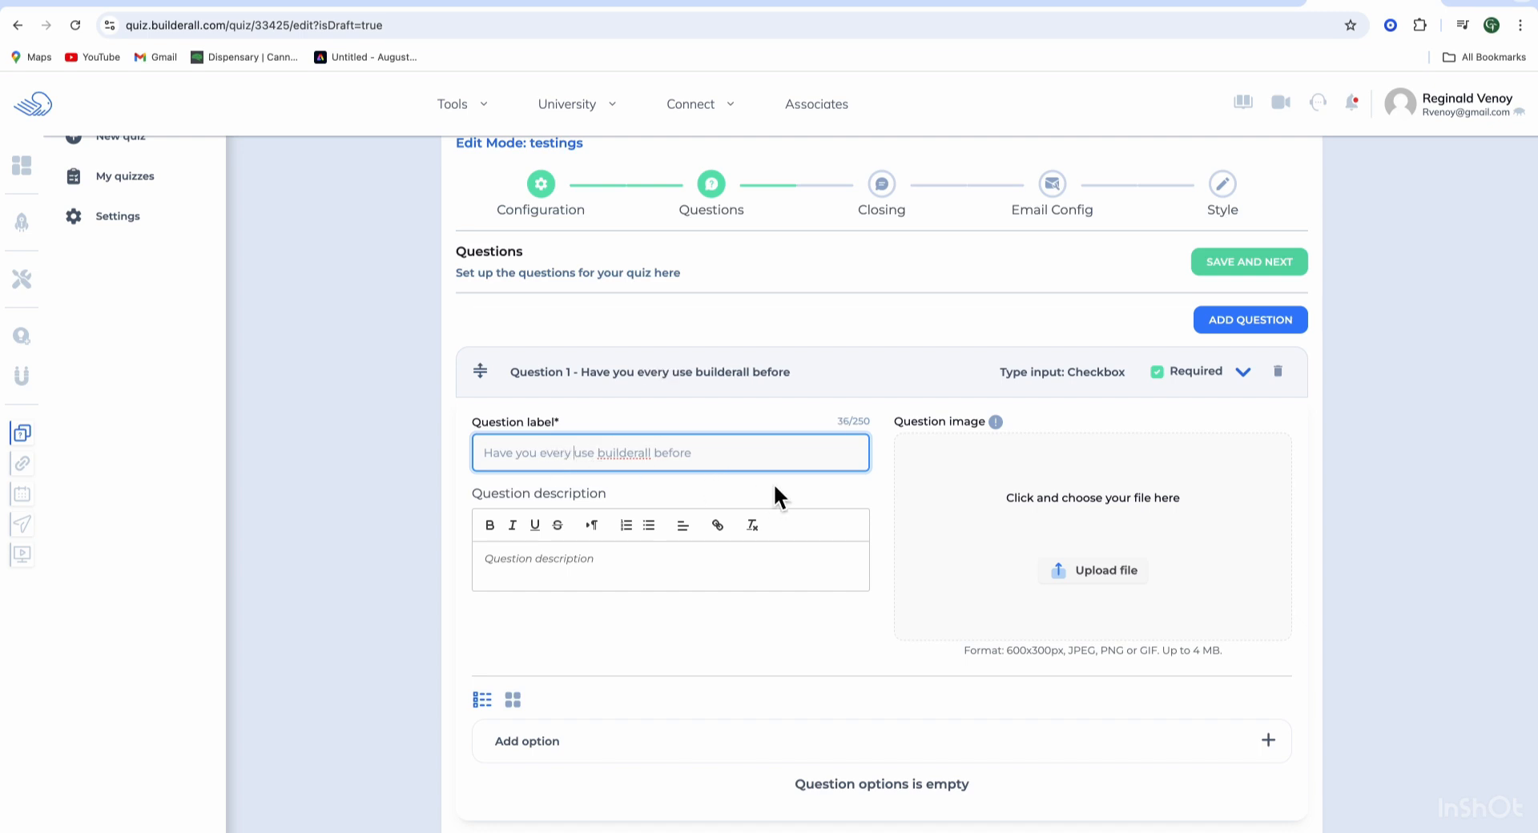
pyautogui.scroll(-1, 887, 520)
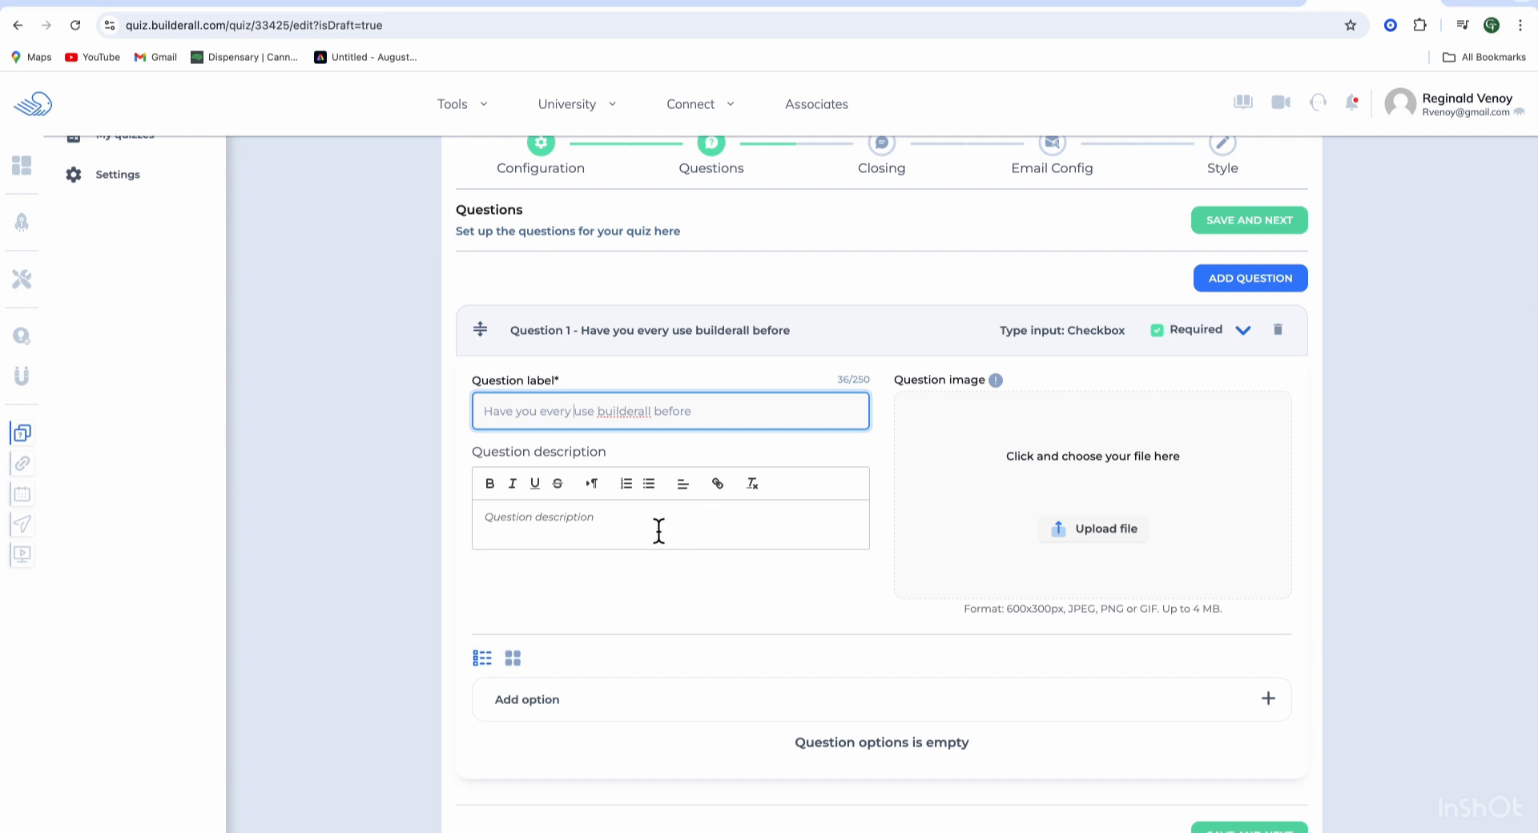
pyautogui.scroll(-2, 656, 530)
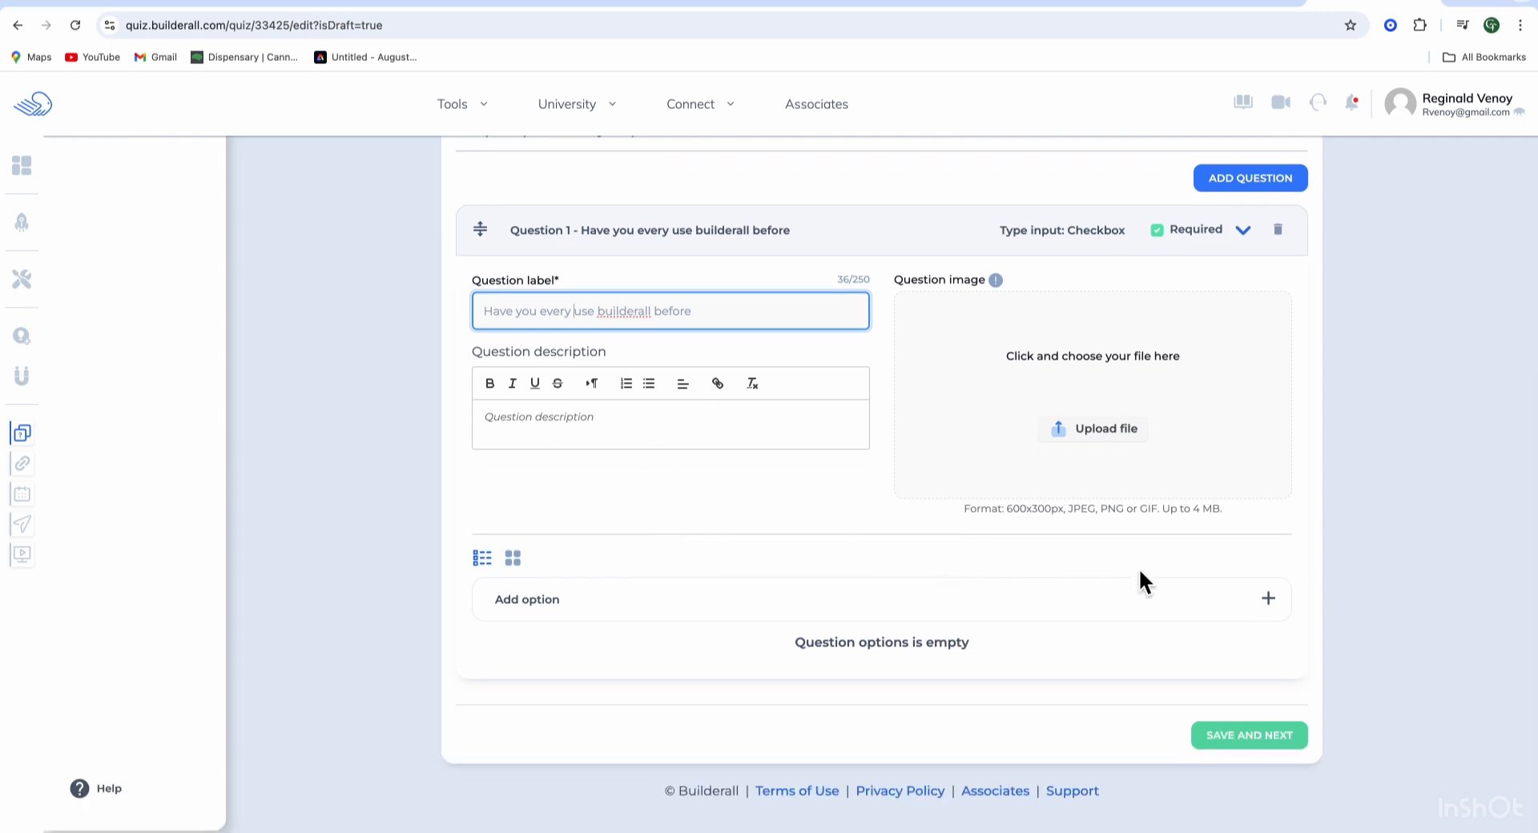
# Step: Add two answer options to the checkbox question, labelled "yes" and "No"
pyautogui.click(1267, 598)
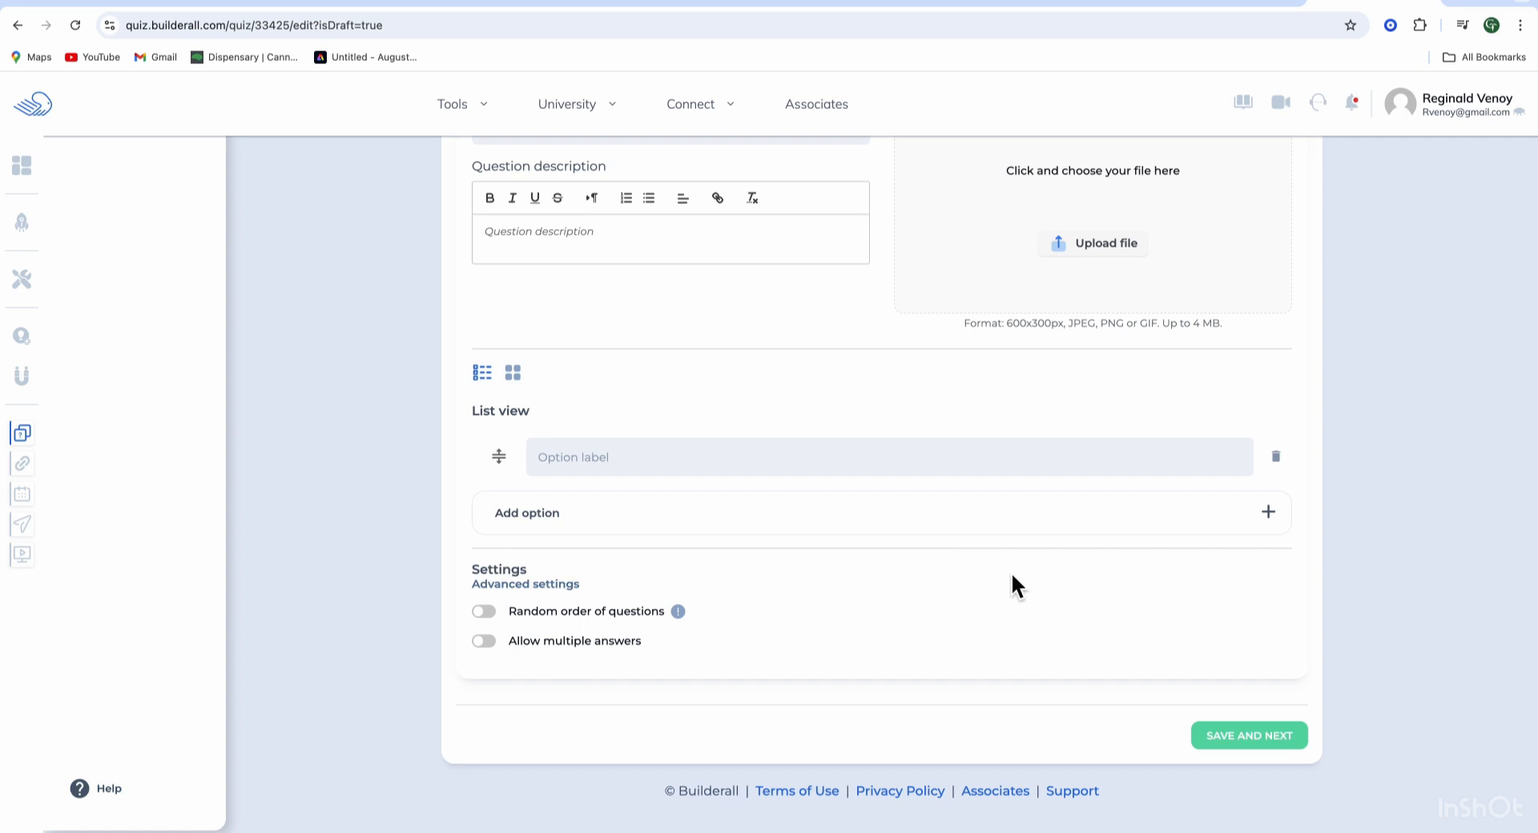
pyautogui.click(1266, 512)
pyautogui.click(886, 410)
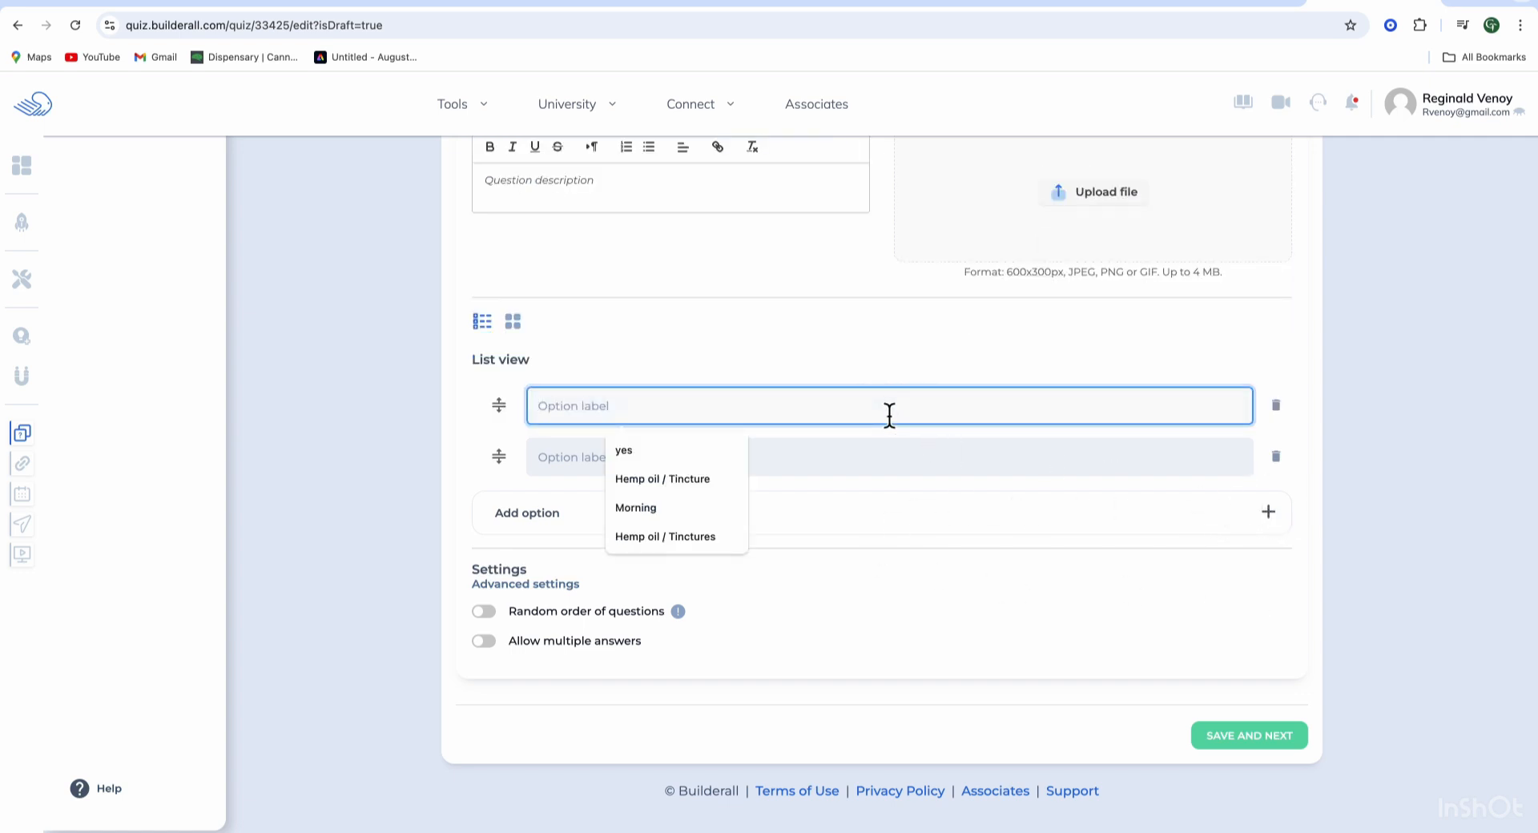
pyautogui.click(684, 454)
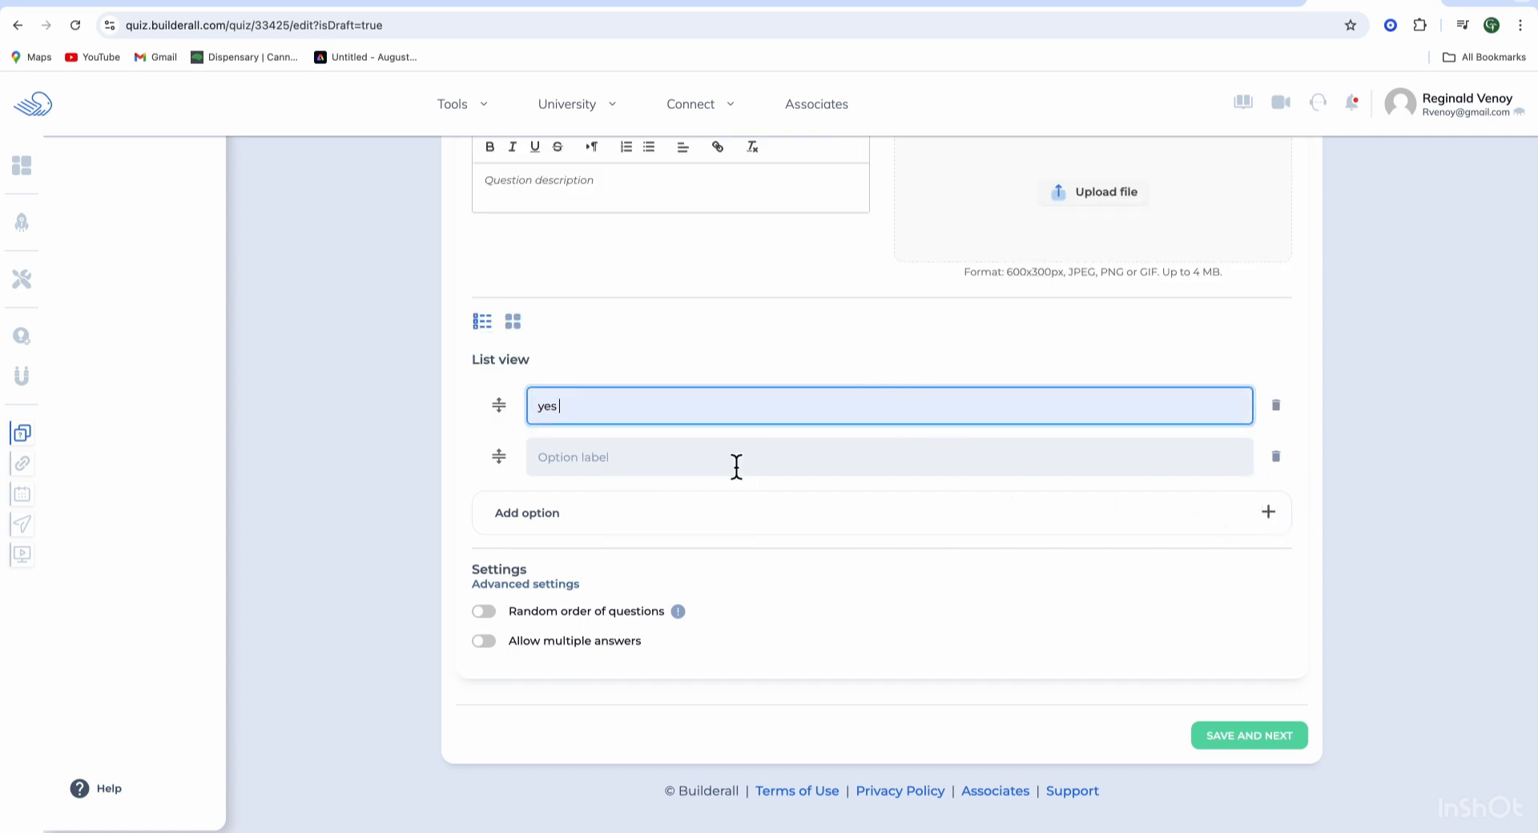
pyautogui.click(575, 465)
pyautogui.click(671, 503)
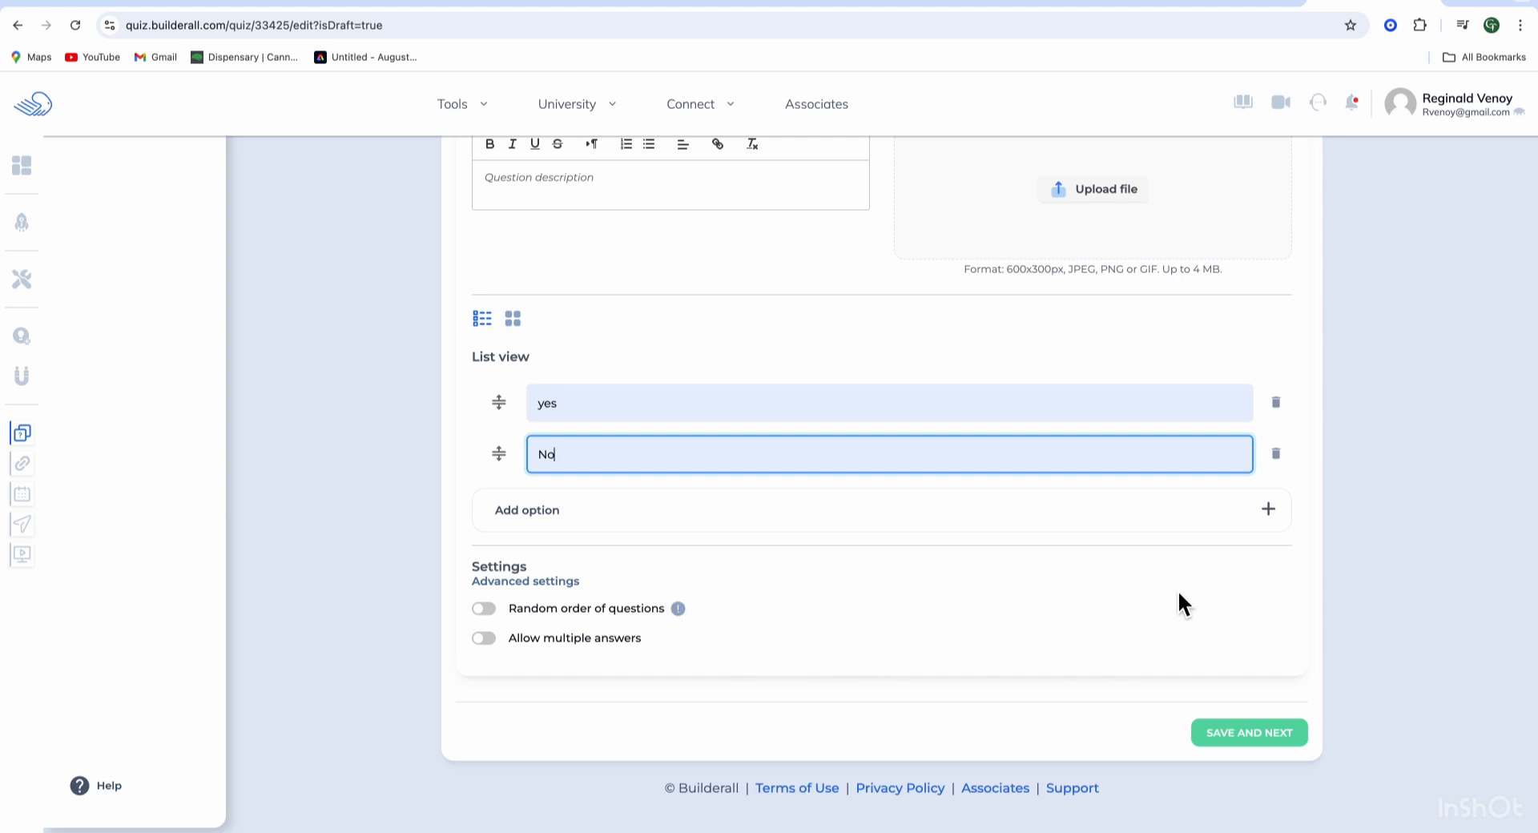
# Step: Review the completed checkbox question, then save the Questions stage and move ahead in the survey setup
pyautogui.scroll(3, 1179, 597)
pyautogui.scroll(5, 1188, 393)
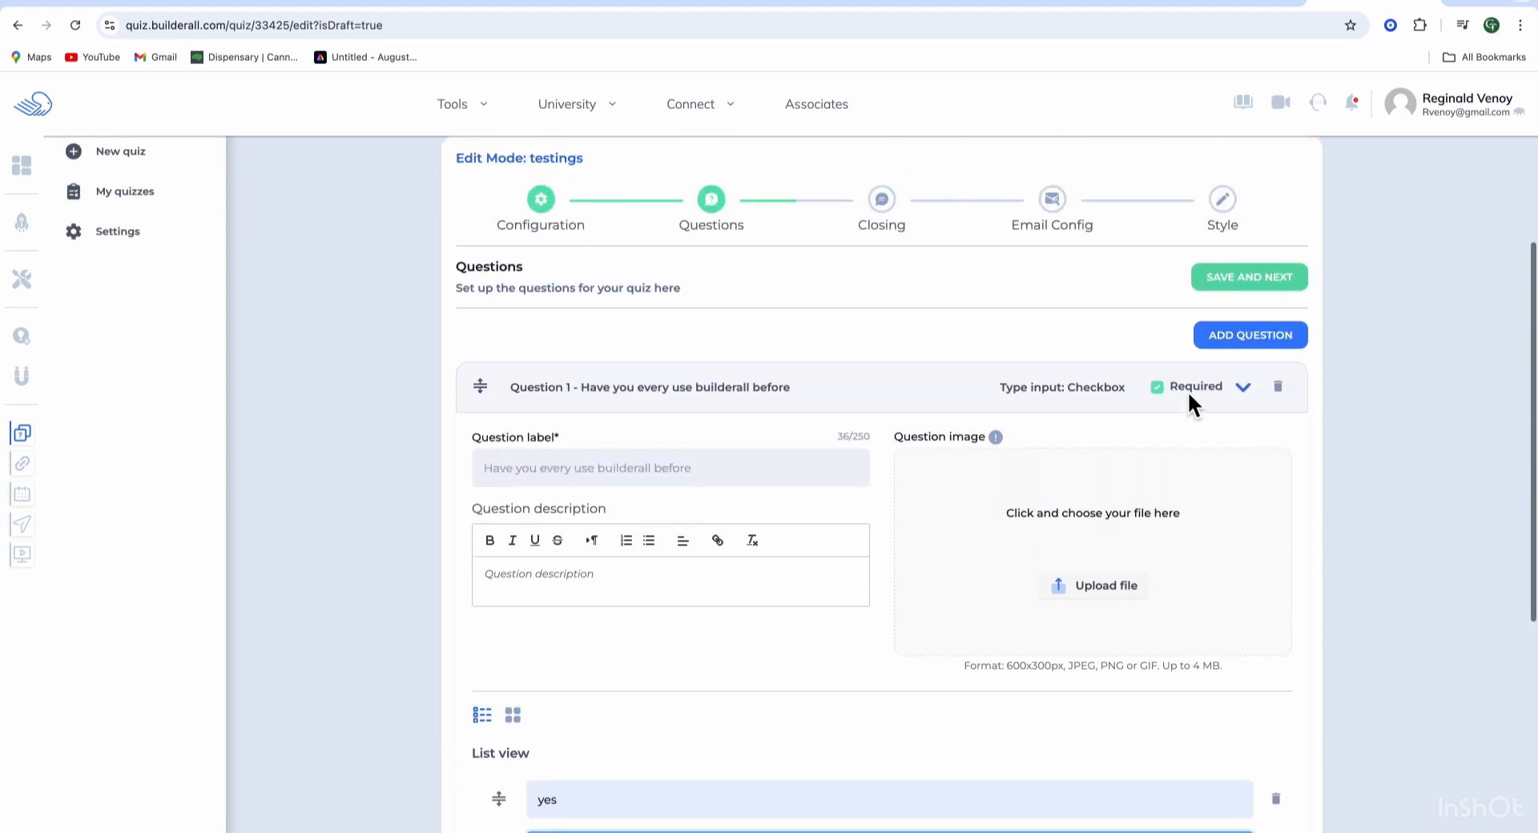
pyautogui.scroll(-3, 1189, 392)
pyautogui.scroll(-4, 1187, 391)
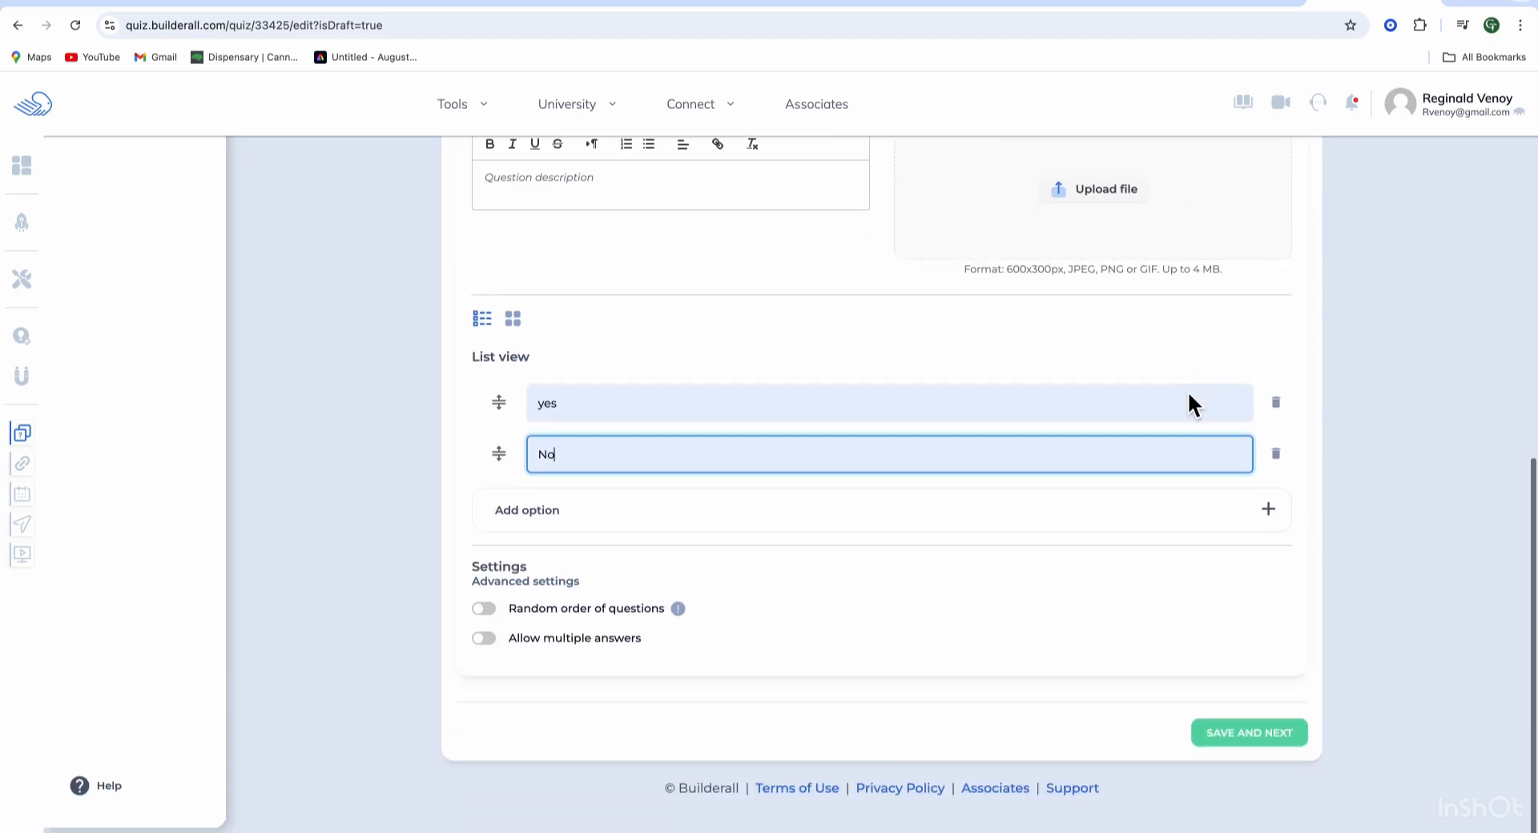
pyautogui.click(1272, 725)
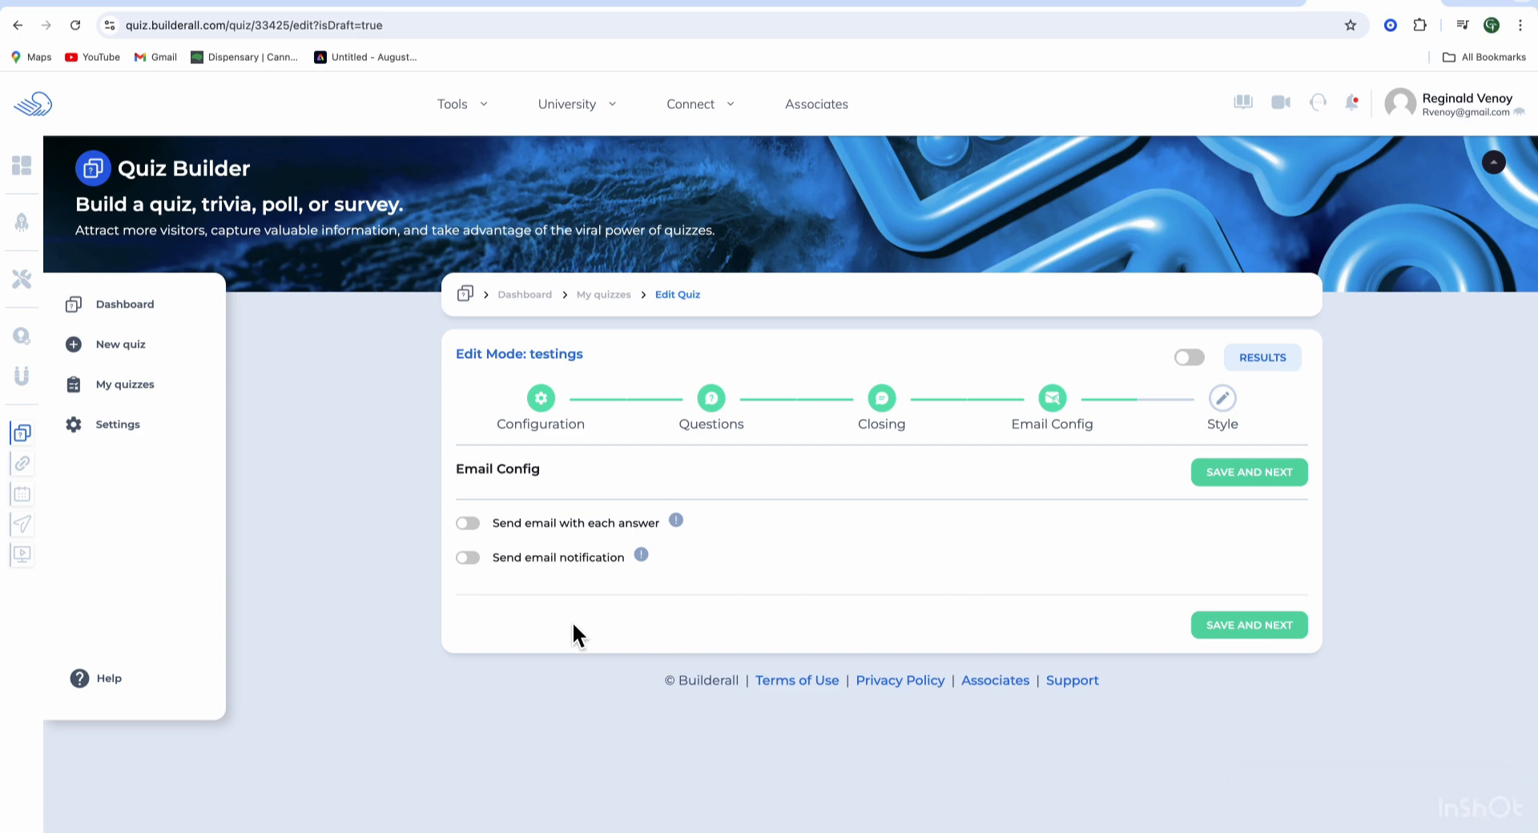
# Step: Try out sending an email with each answer, look through its Body and Cover style options, and switch it off again
pyautogui.click(482, 527)
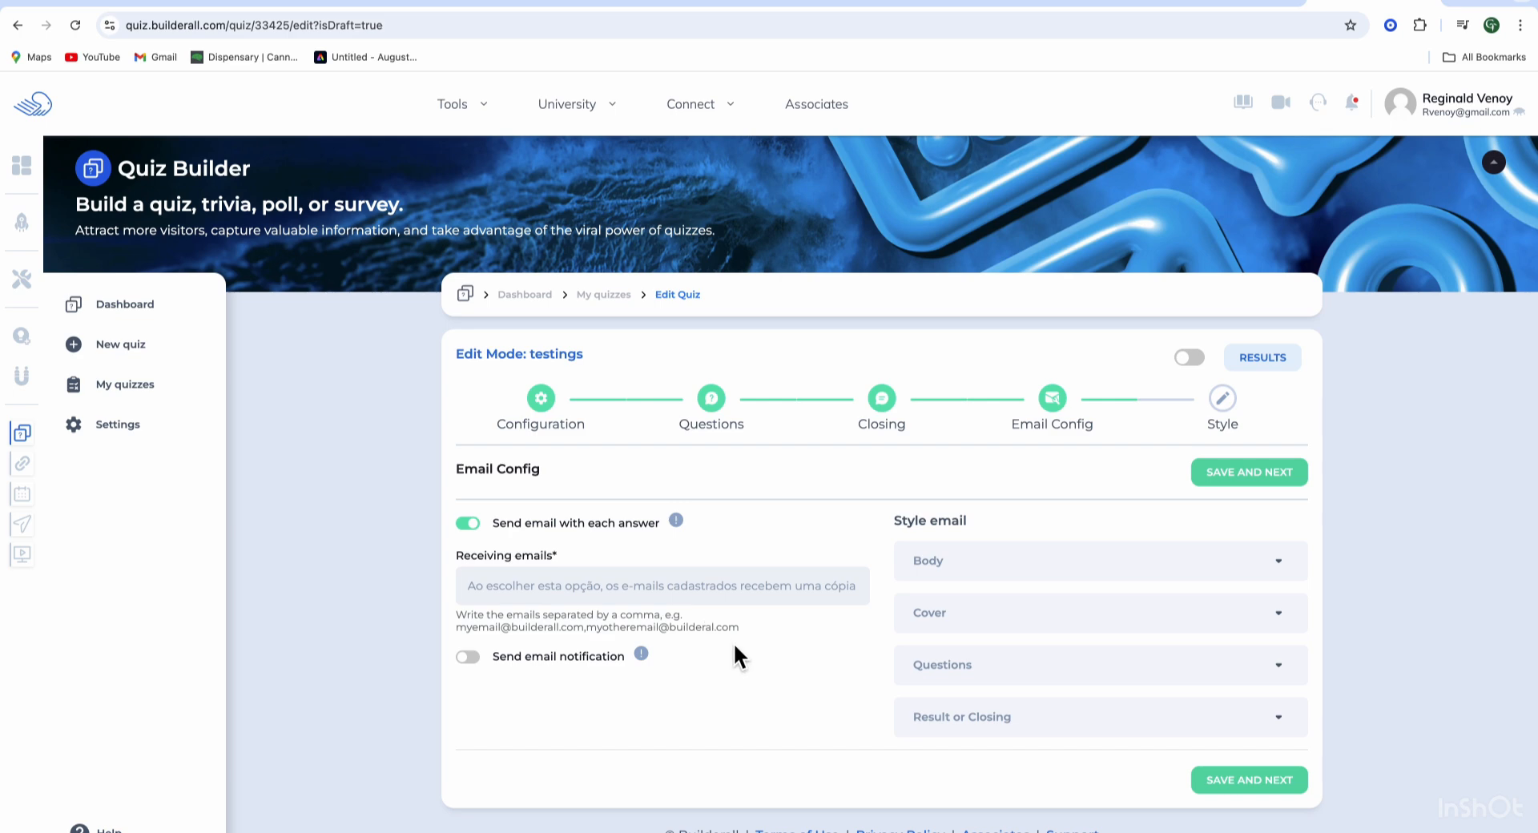
pyautogui.scroll(-1, 705, 622)
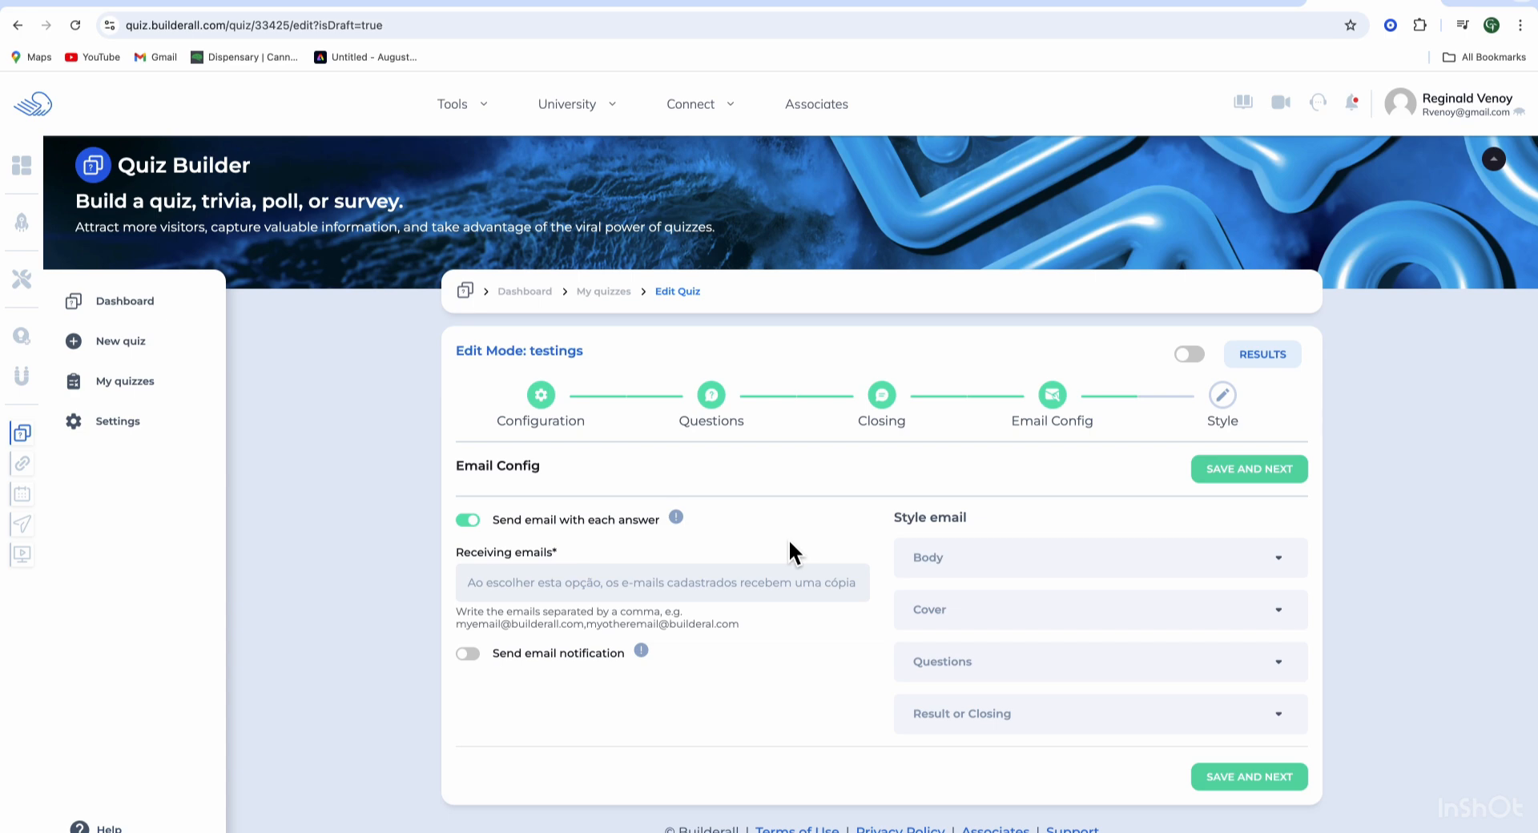
pyautogui.rightClick(474, 656)
pyautogui.click(462, 655)
pyautogui.click(468, 653)
pyautogui.click(469, 653)
pyautogui.click(469, 522)
pyautogui.click(472, 530)
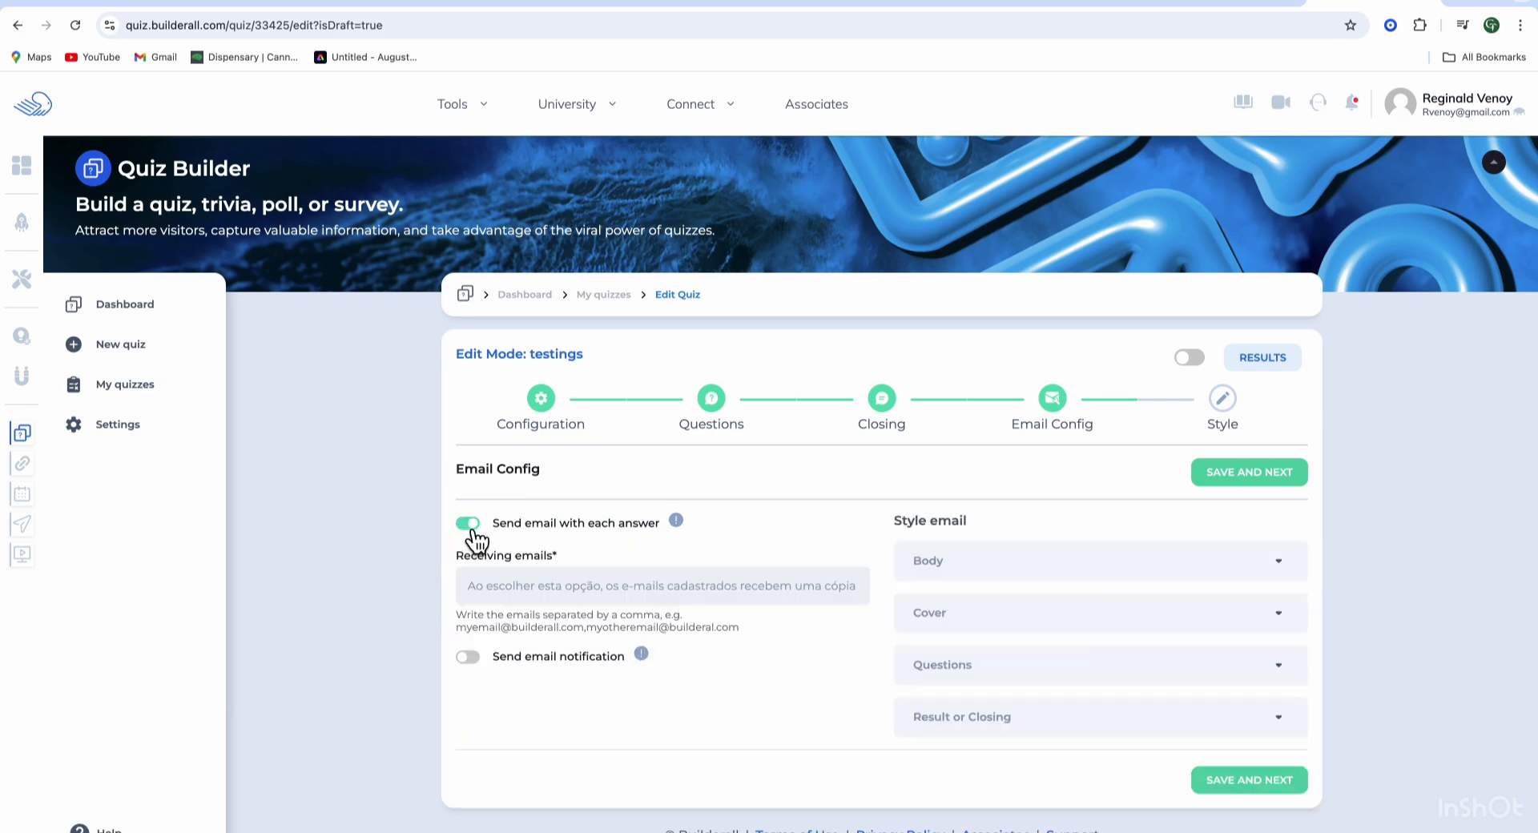
pyautogui.click(1147, 563)
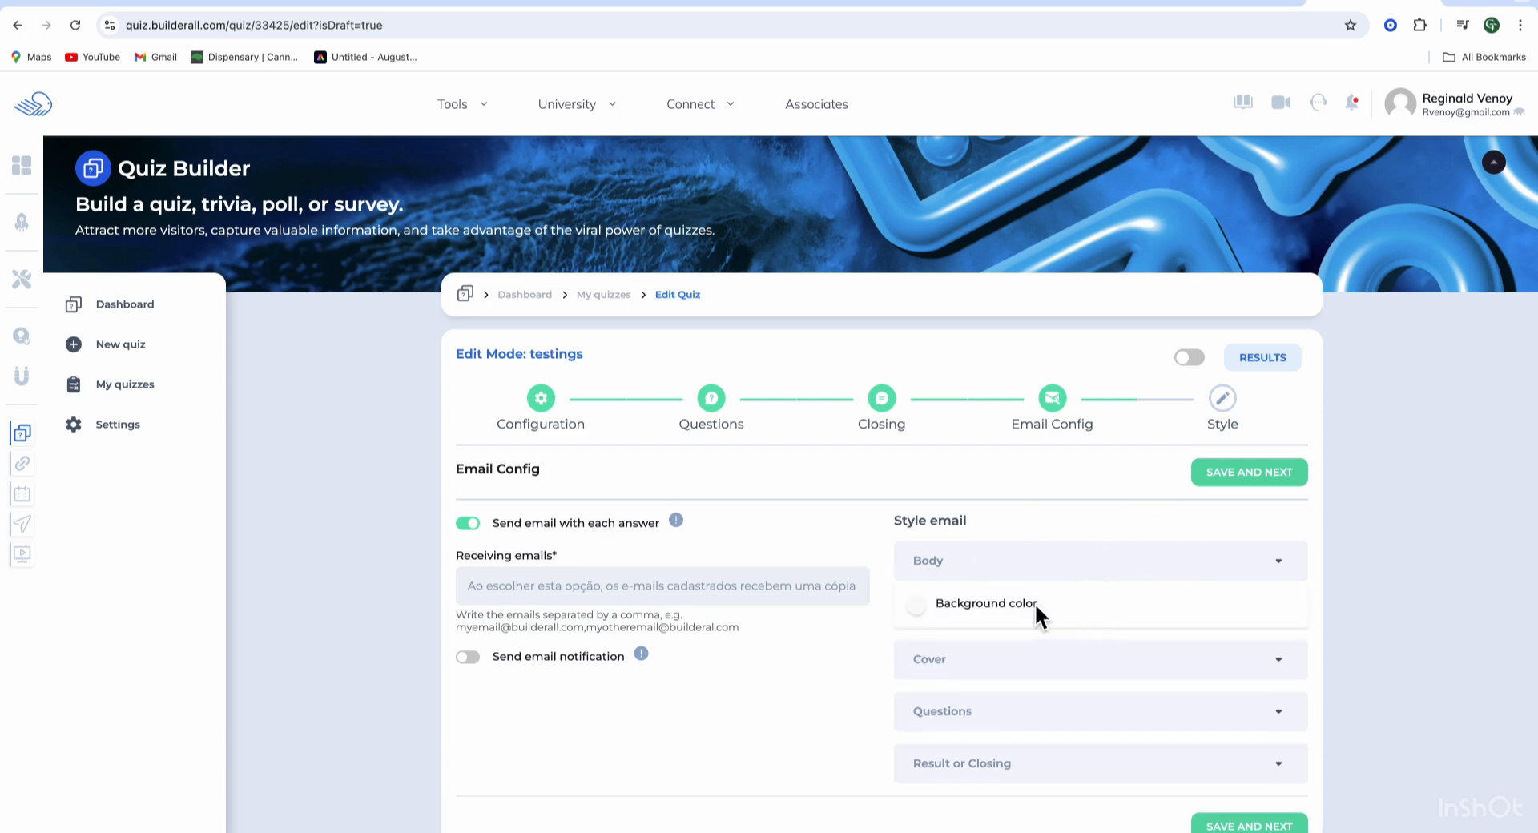
pyautogui.click(1126, 670)
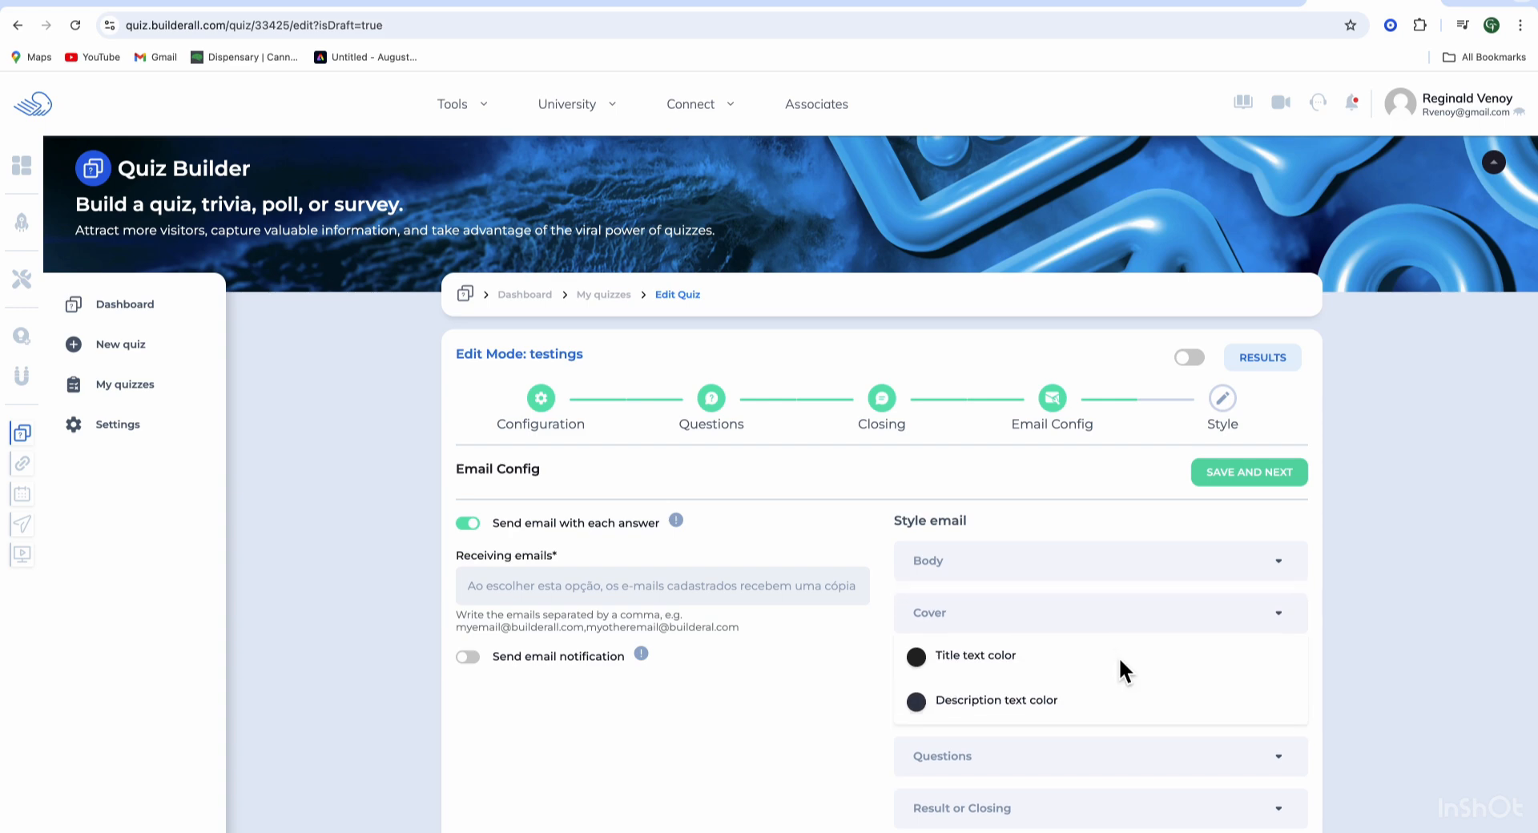
pyautogui.click(468, 523)
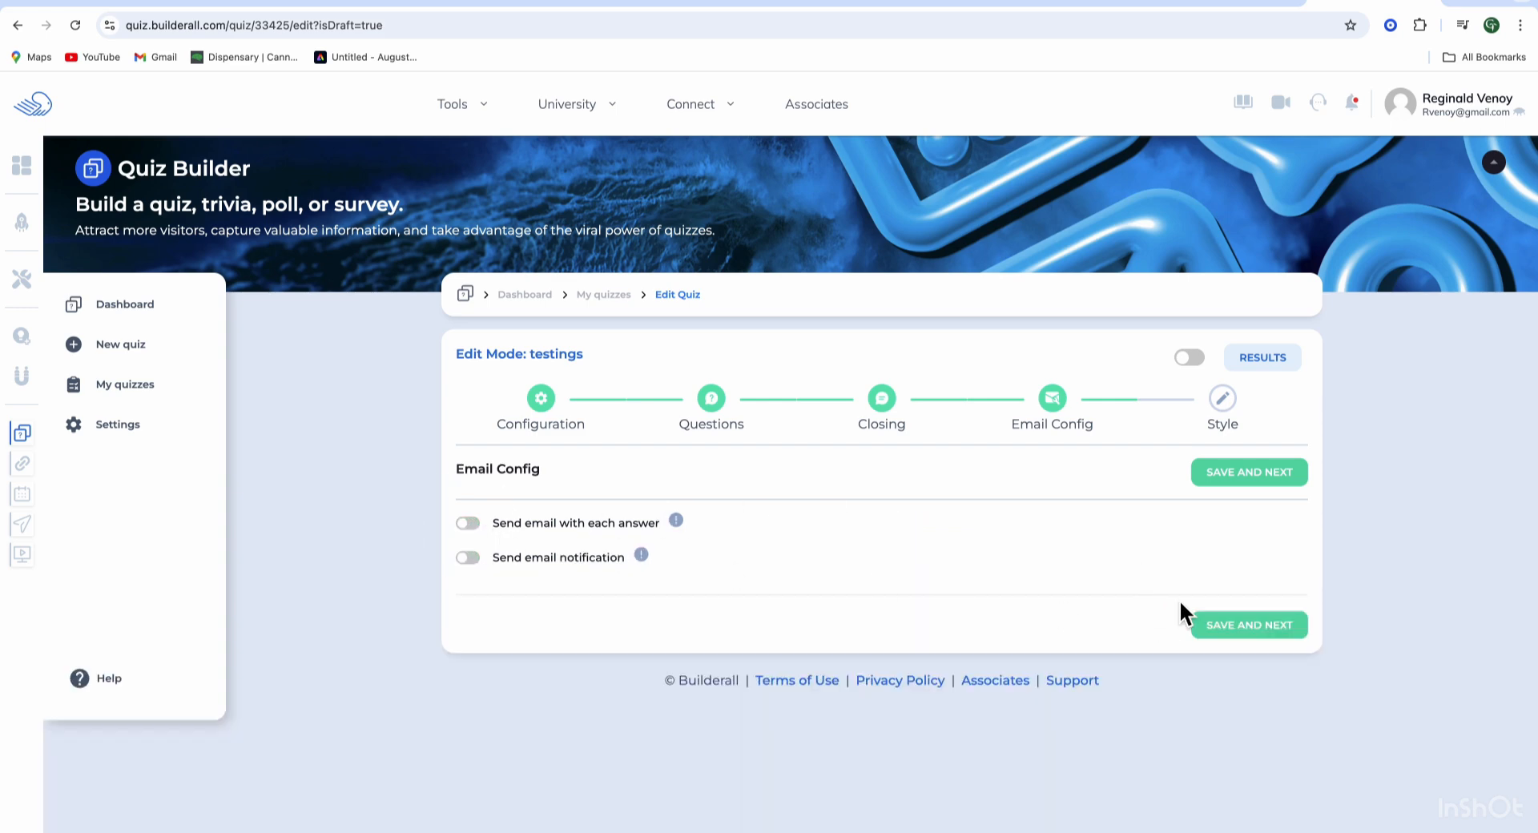
# Step: Save the email configuration and, in the Style stage, apply the dark theme with the orange button after comparing the other colour themes
pyautogui.click(1243, 629)
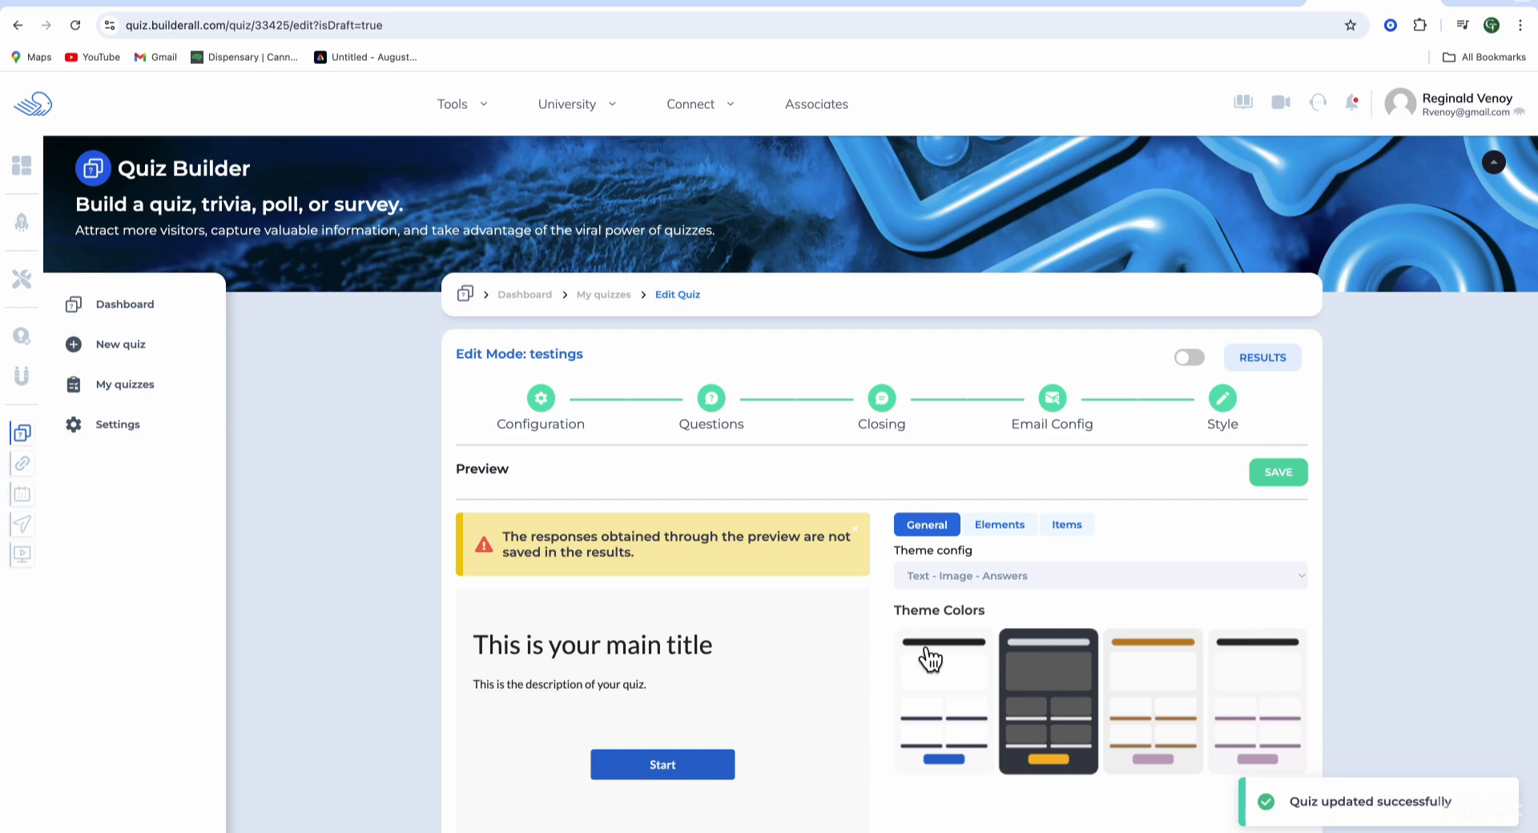
pyautogui.scroll(-2, 911, 673)
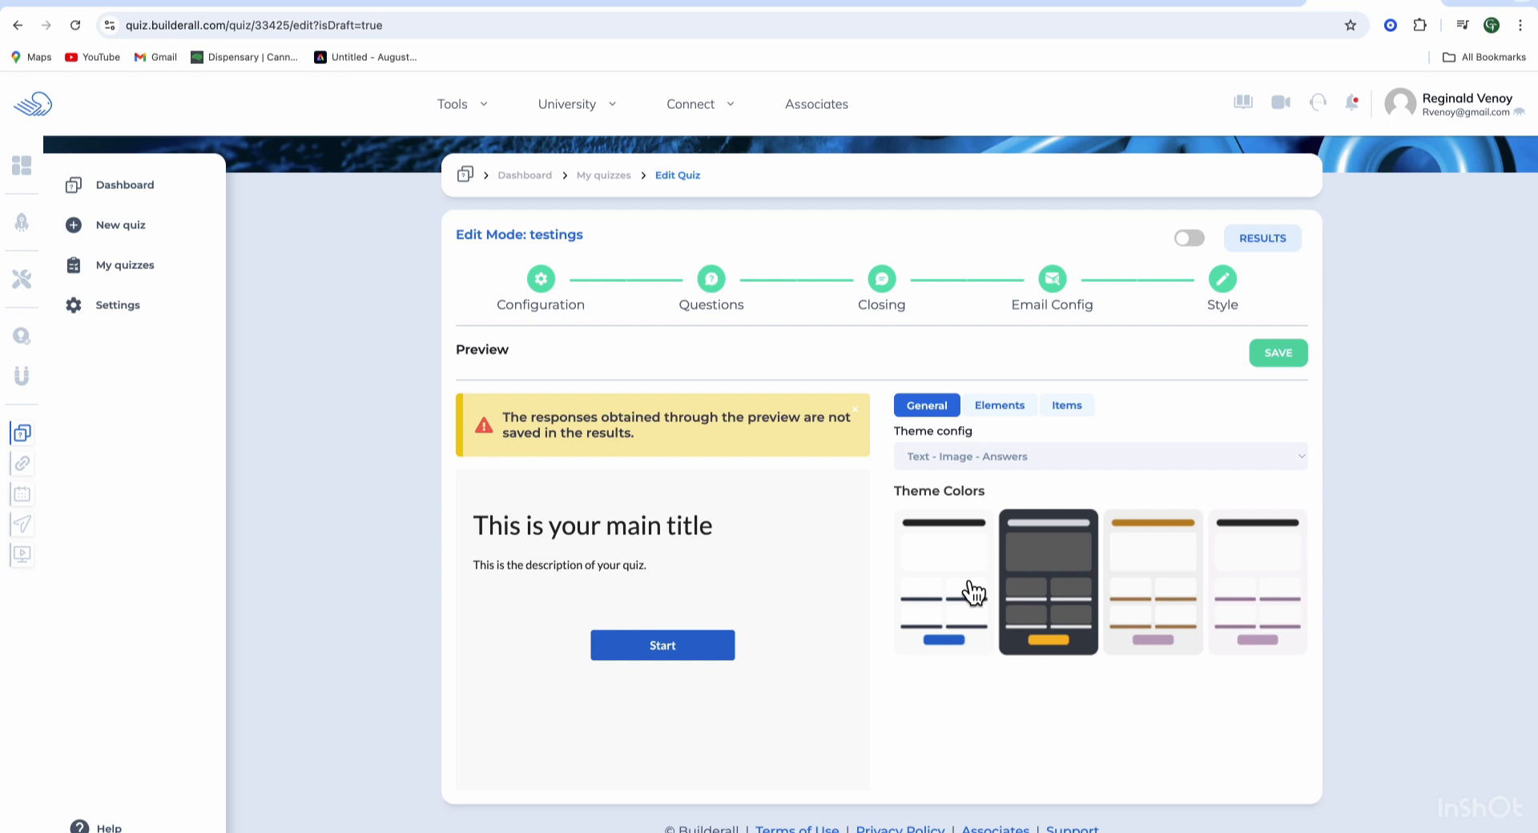
pyautogui.click(1058, 609)
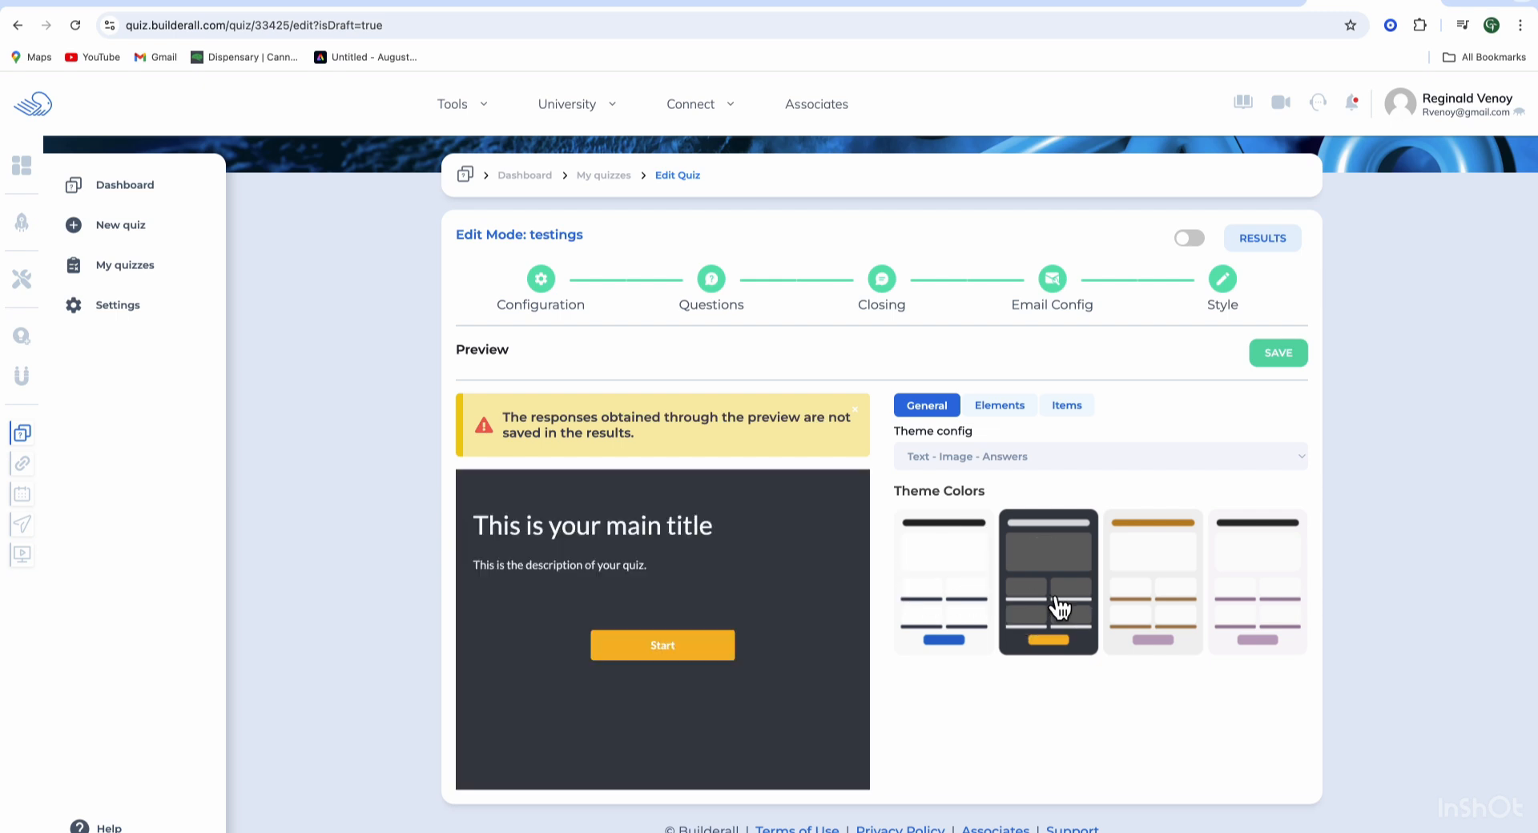
pyautogui.click(1192, 609)
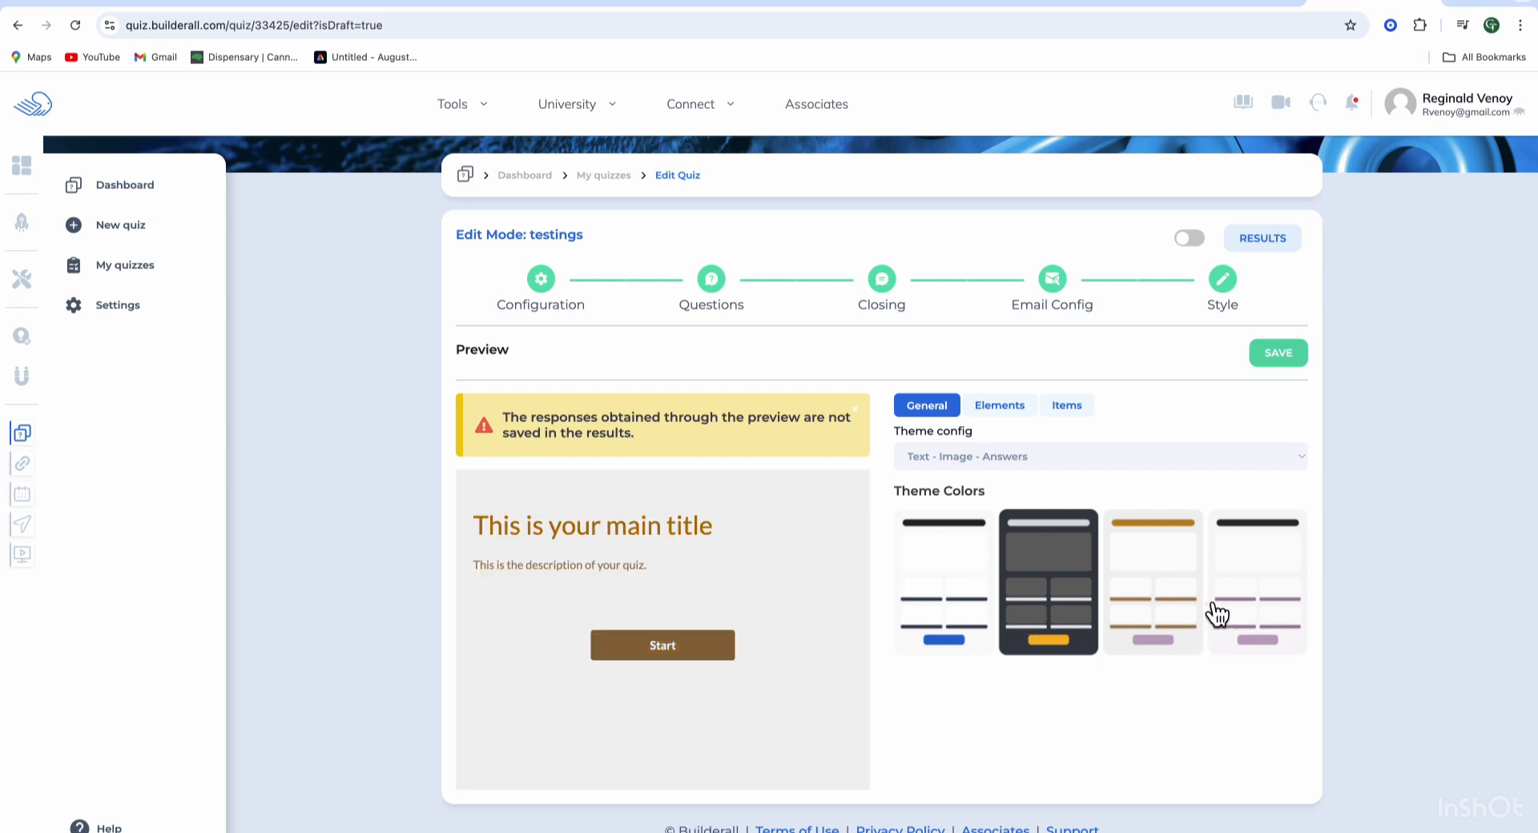
pyautogui.click(1254, 608)
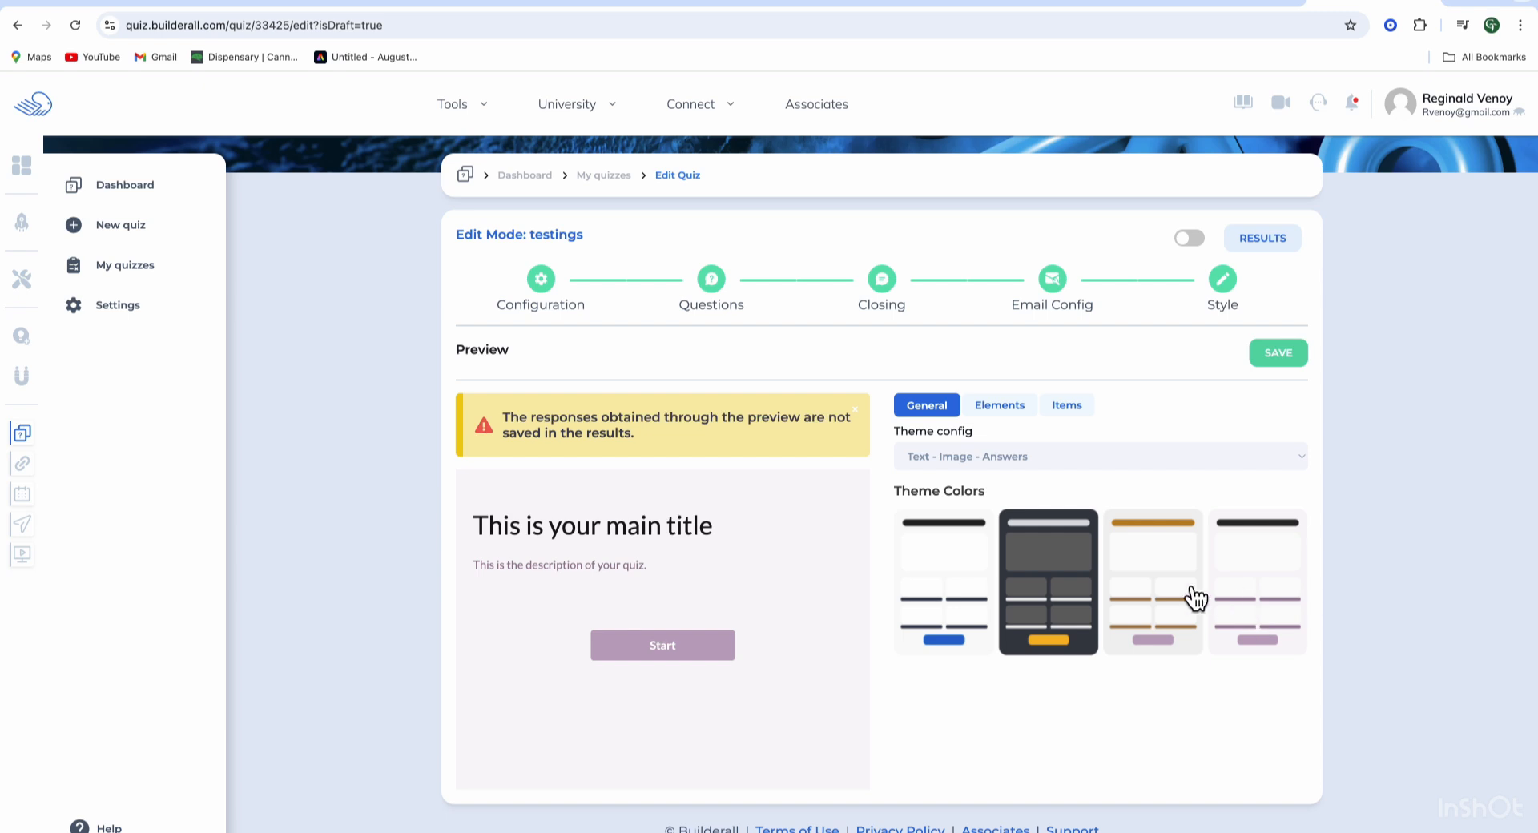
pyautogui.click(1072, 593)
# Step: Examine the survey's element style options for the cover, body, questions and lead form
pyautogui.click(1014, 410)
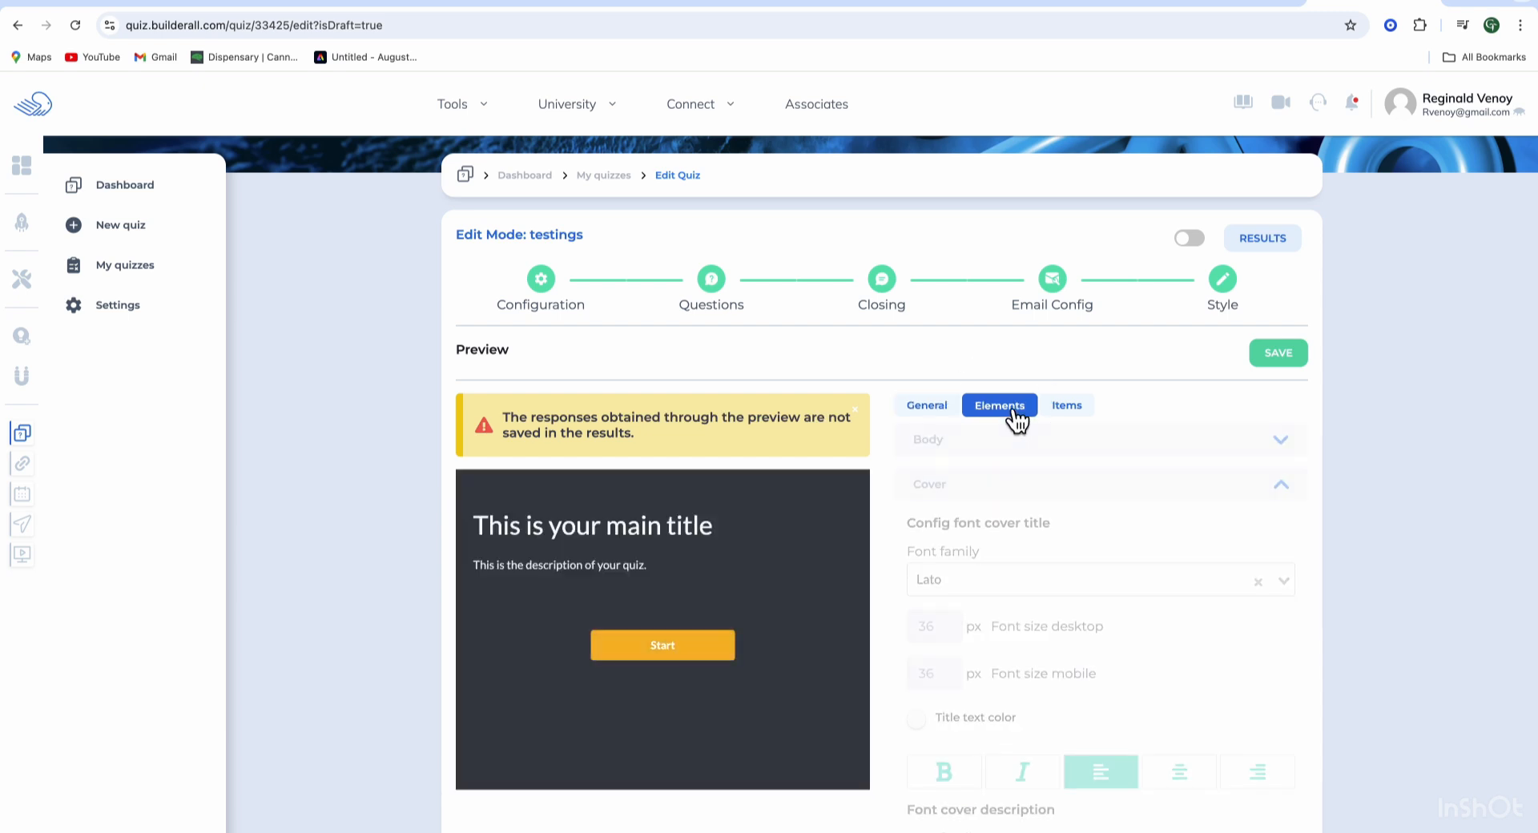
pyautogui.scroll(-5, 1112, 551)
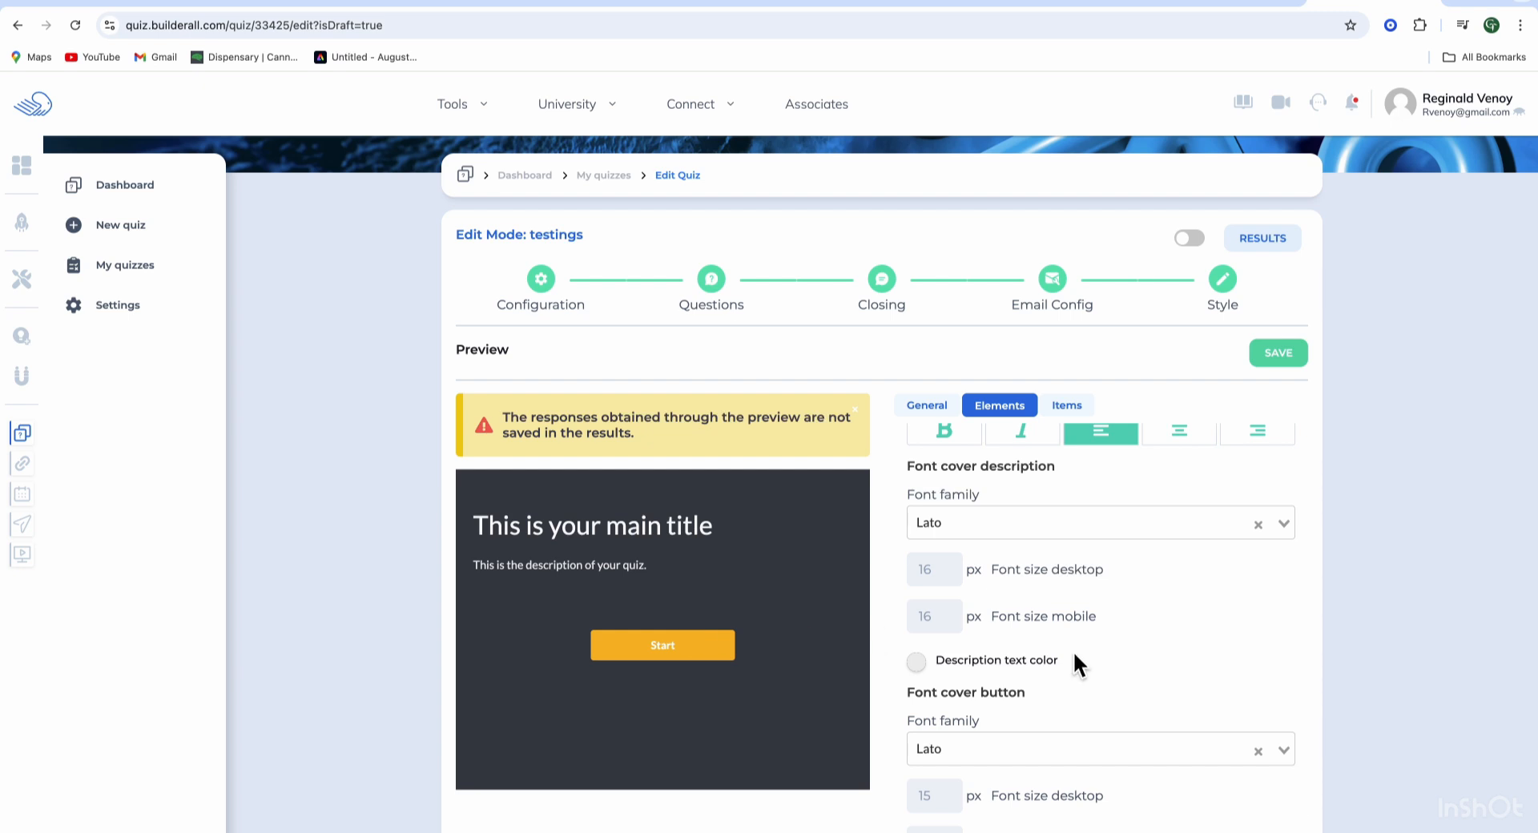
pyautogui.scroll(3, 1073, 651)
pyautogui.scroll(6, 1073, 651)
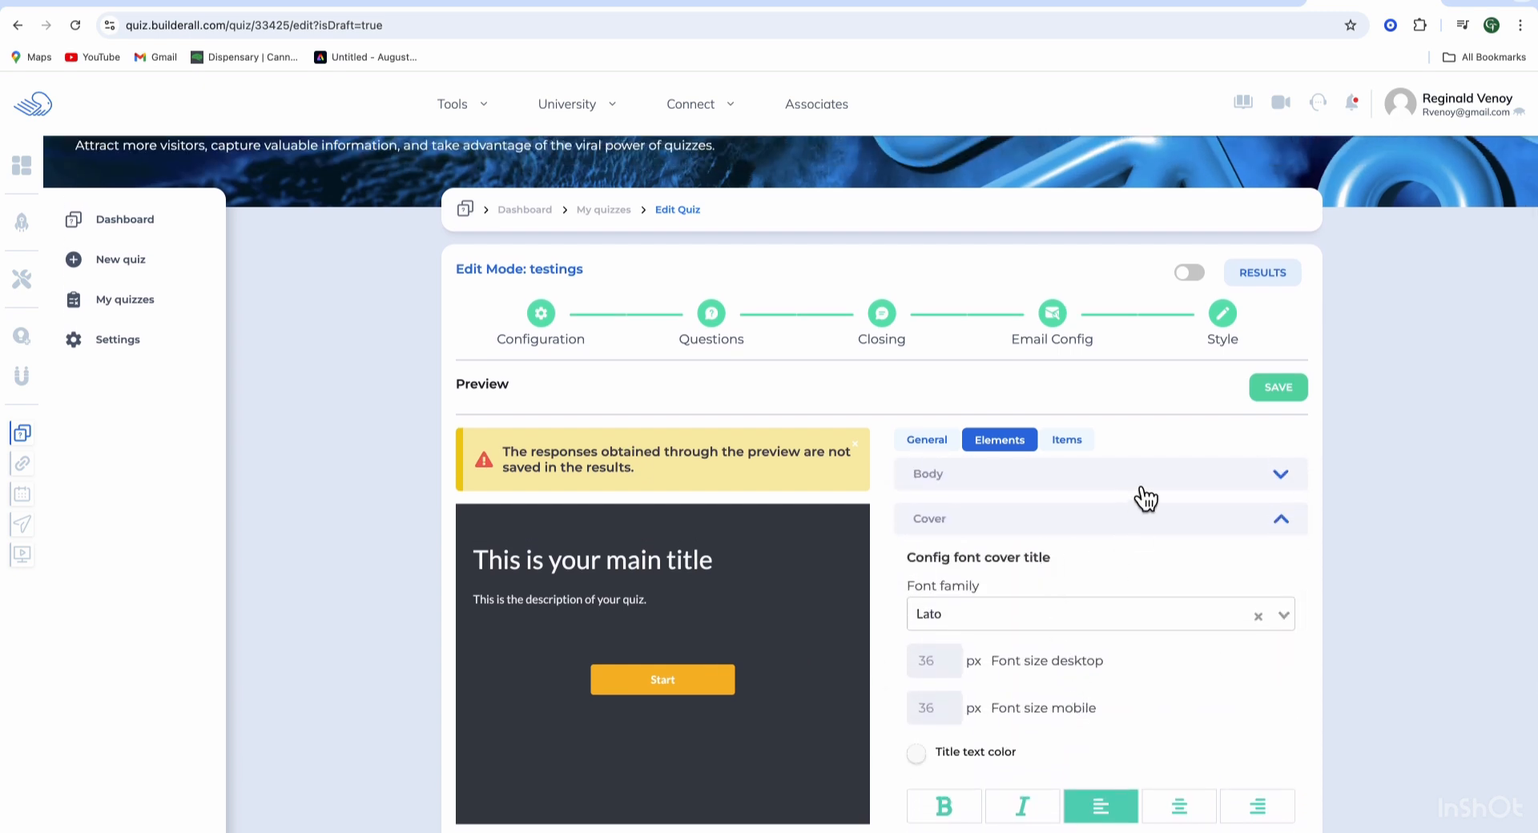
pyautogui.click(1142, 480)
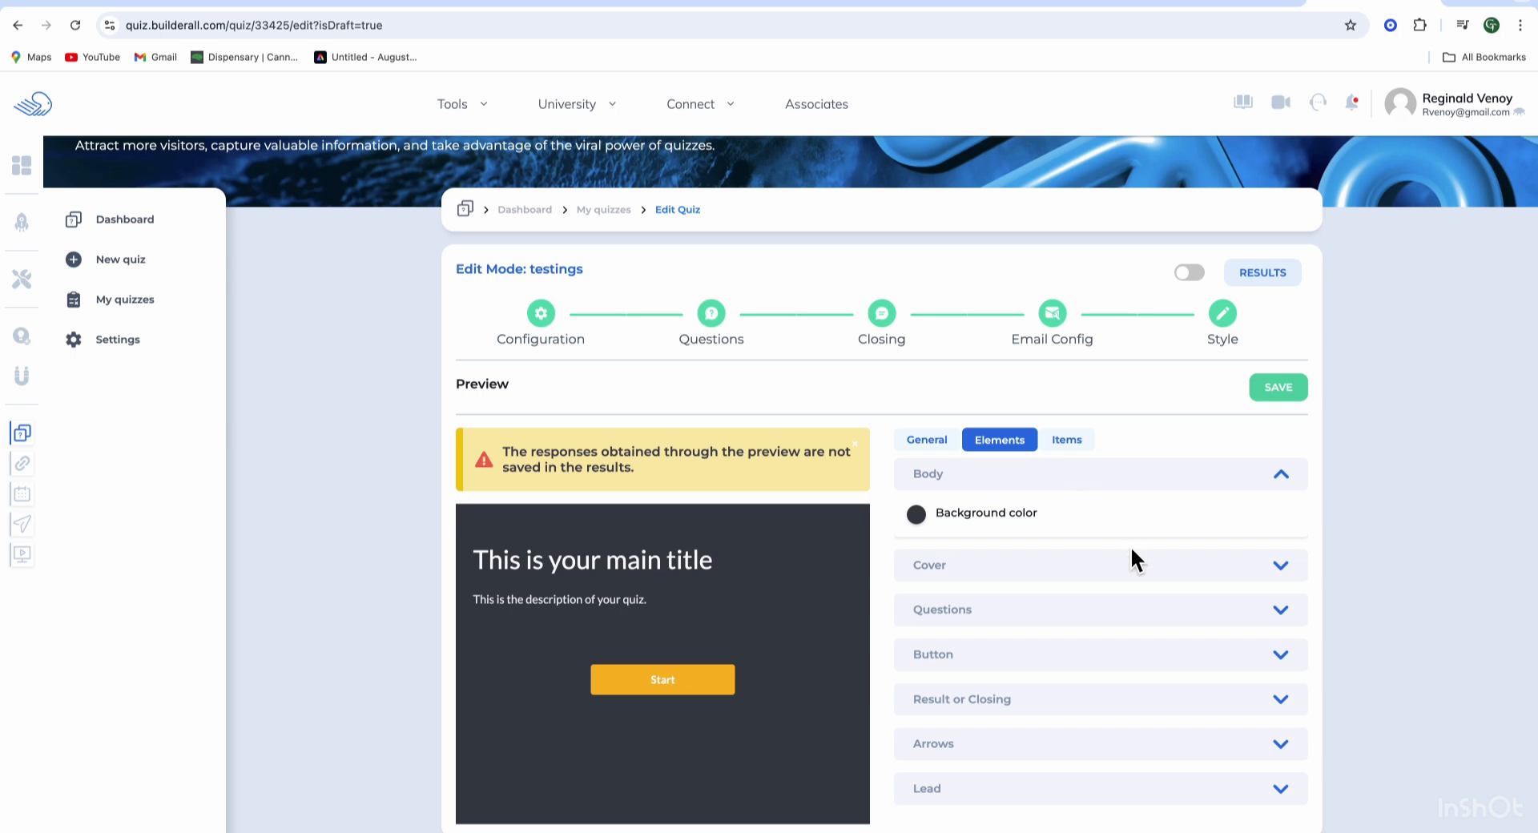
pyautogui.click(1126, 617)
pyautogui.scroll(-2, 1124, 626)
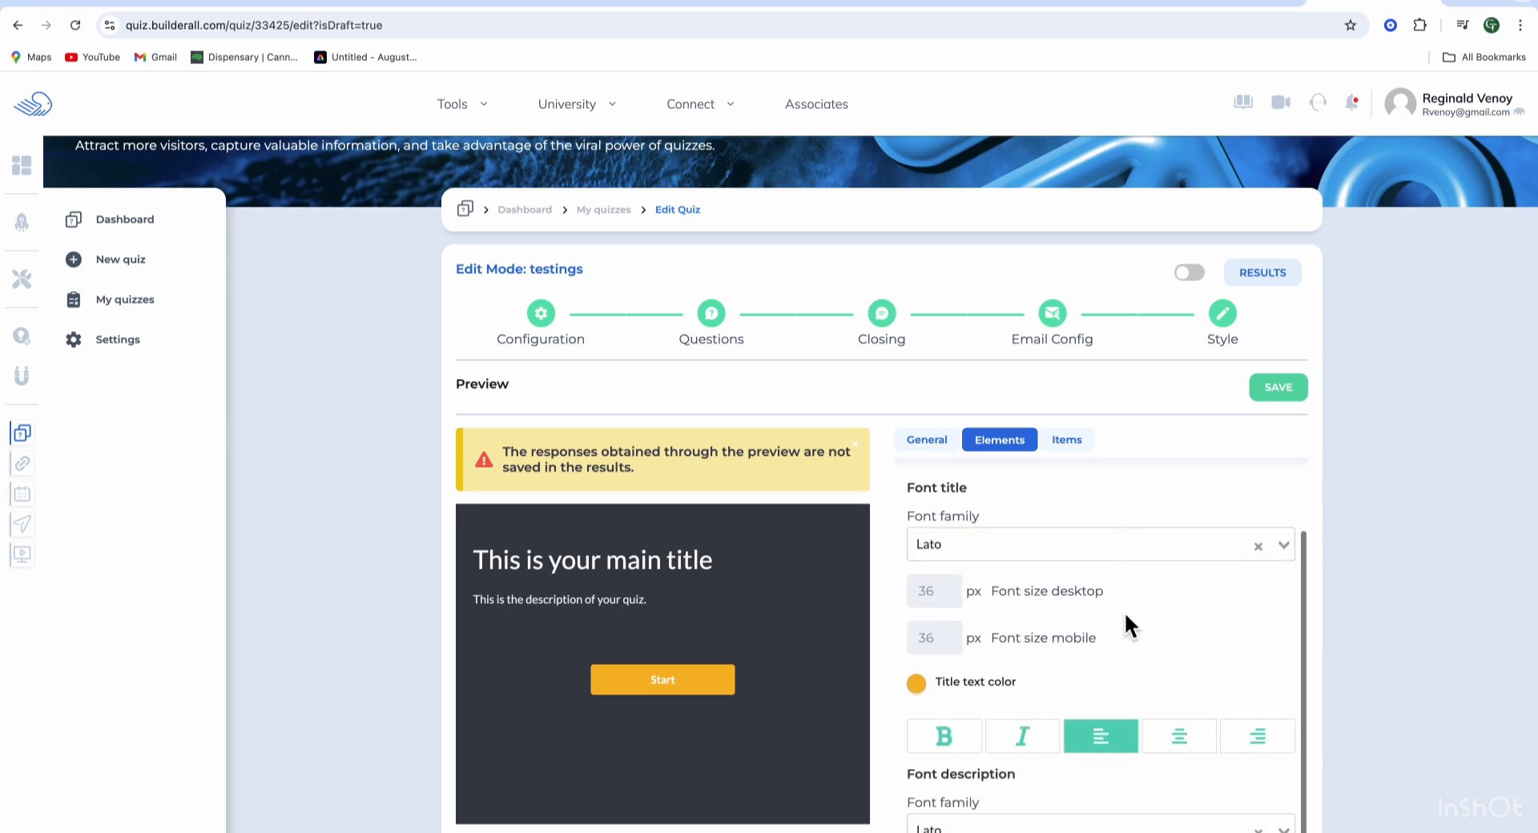
pyautogui.scroll(-5, 1084, 645)
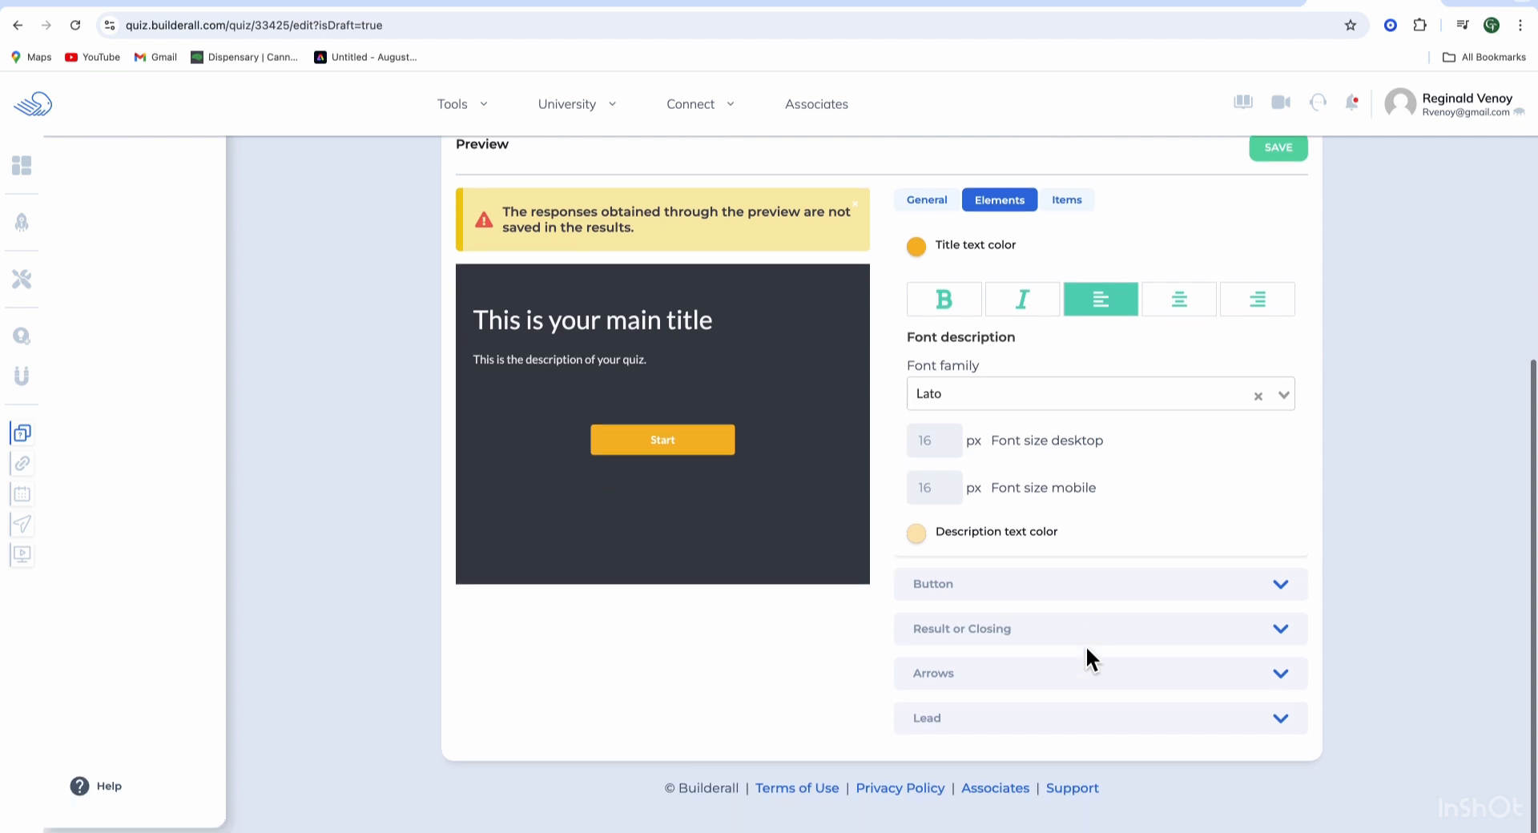
pyautogui.click(1074, 723)
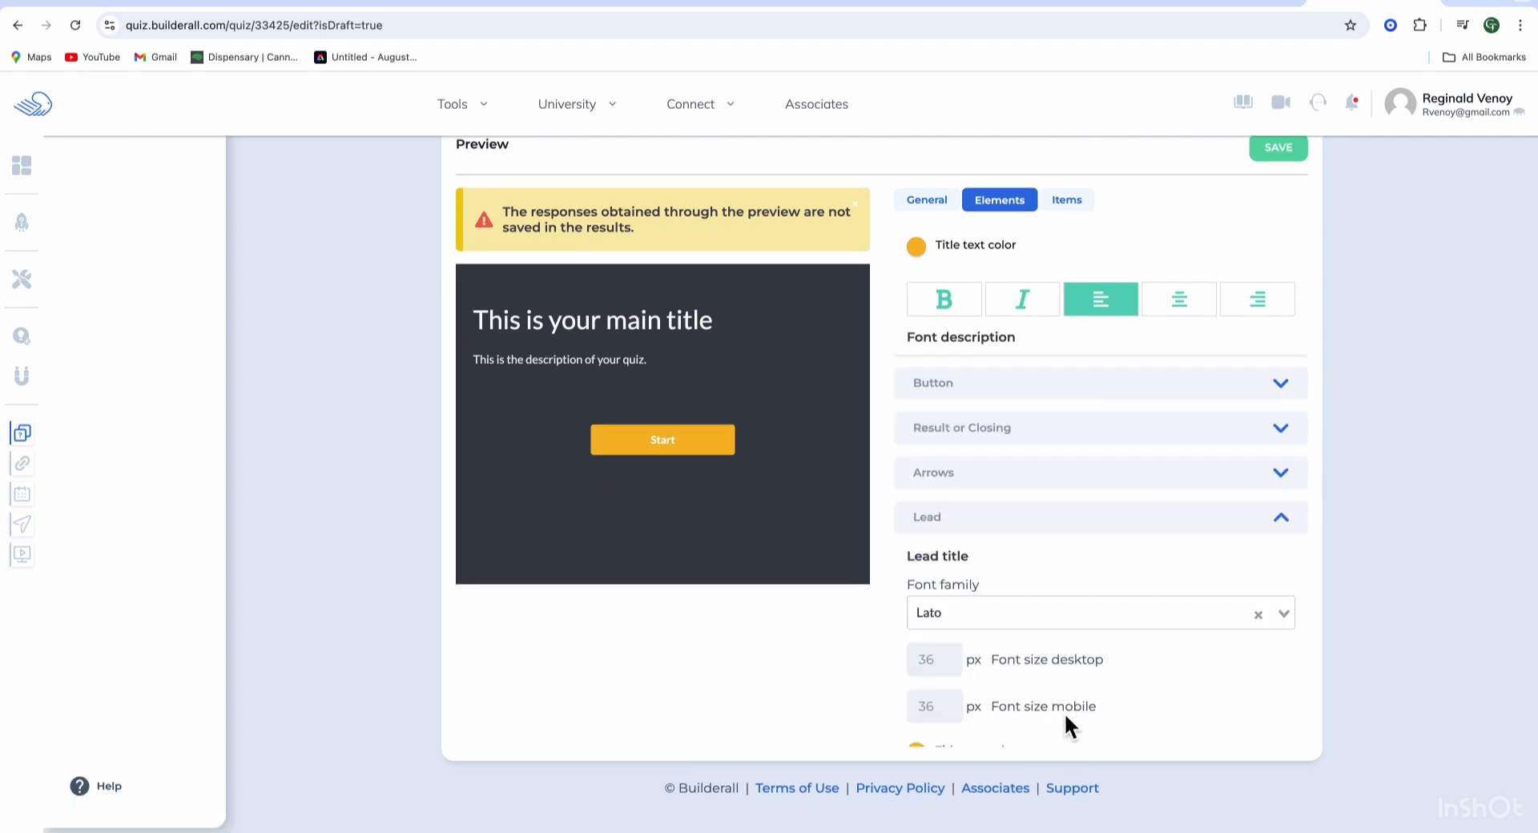
pyautogui.scroll(-5, 1081, 669)
pyautogui.scroll(-3, 1090, 665)
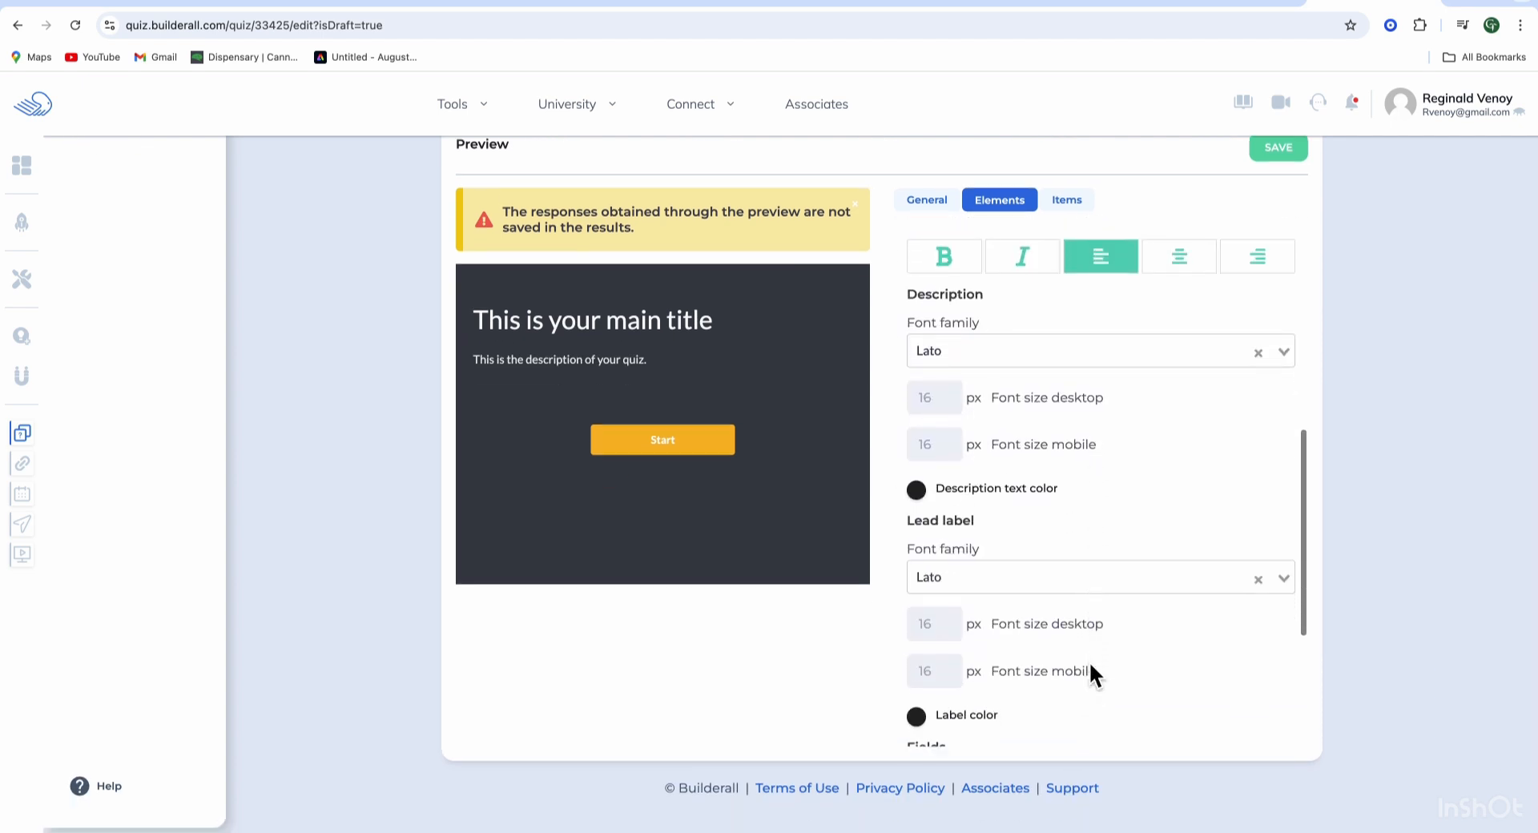
pyautogui.scroll(8, 1090, 665)
pyautogui.scroll(4, 1088, 661)
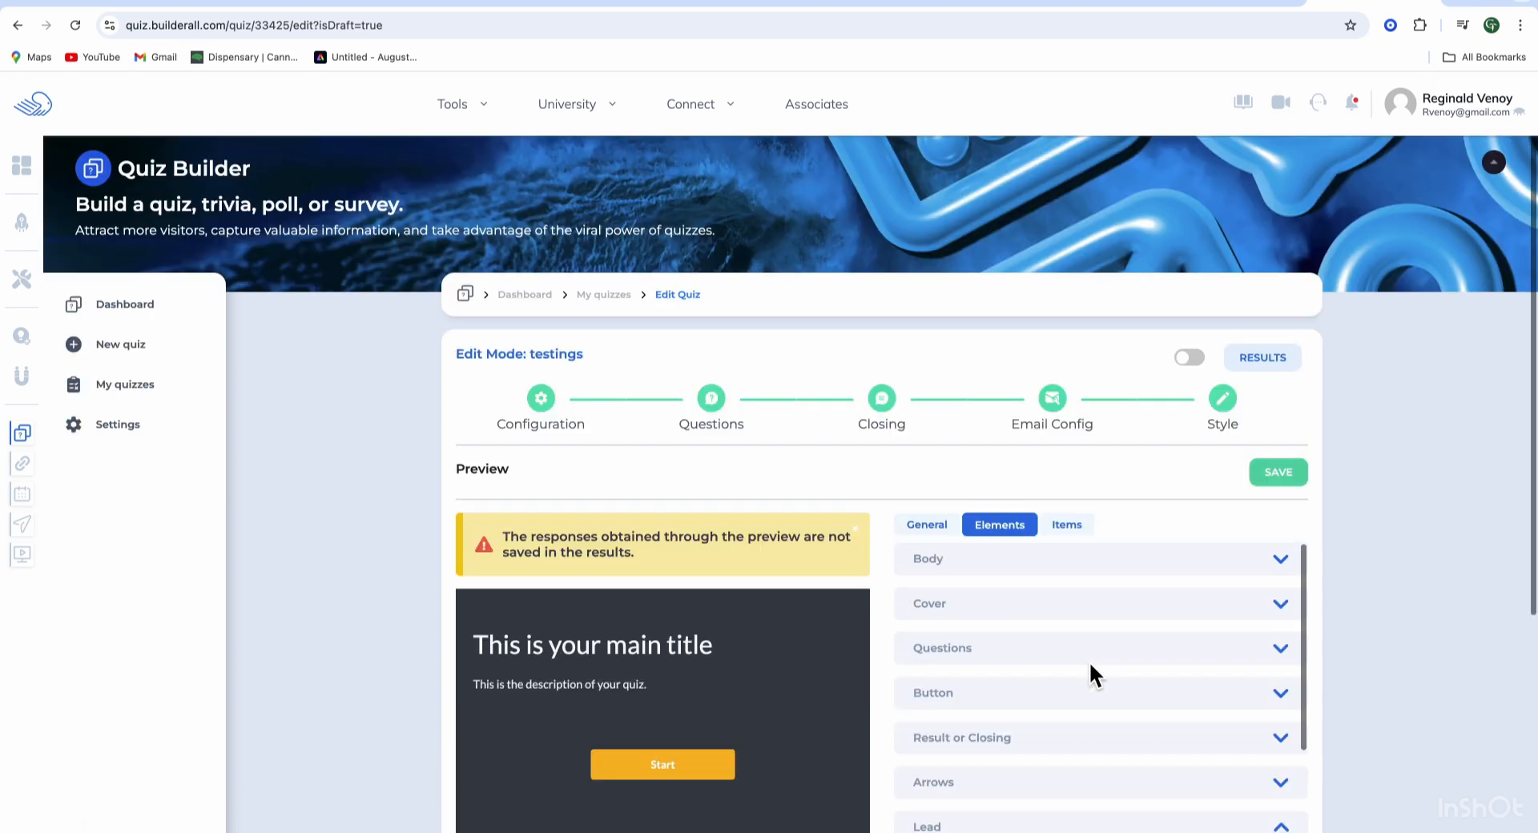
# Step: Examine the answer item style options, including the background and font settings for the correct item
pyautogui.click(1077, 528)
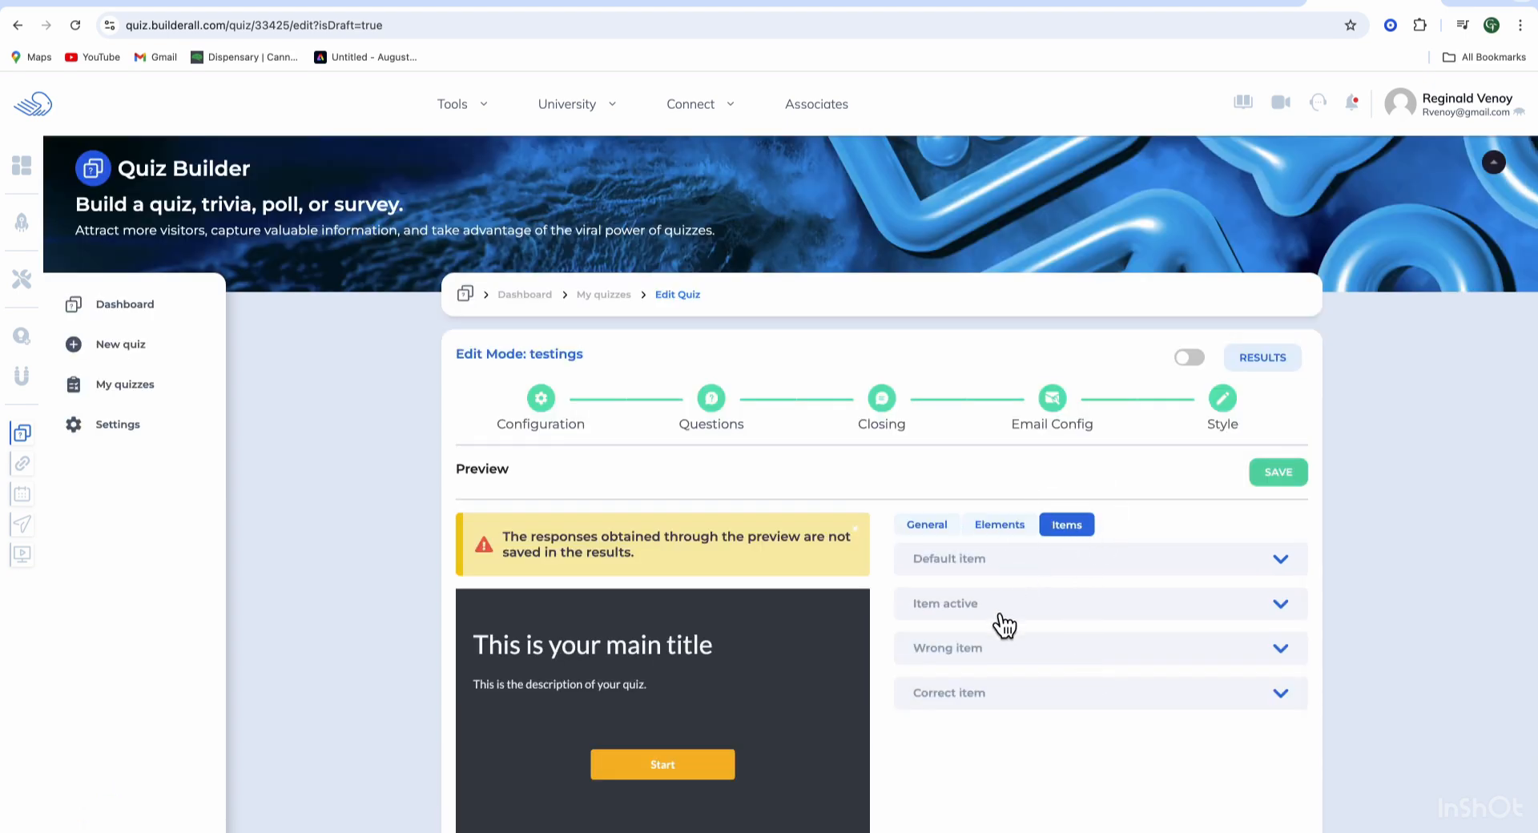
pyautogui.click(1033, 705)
pyautogui.scroll(-4, 1042, 693)
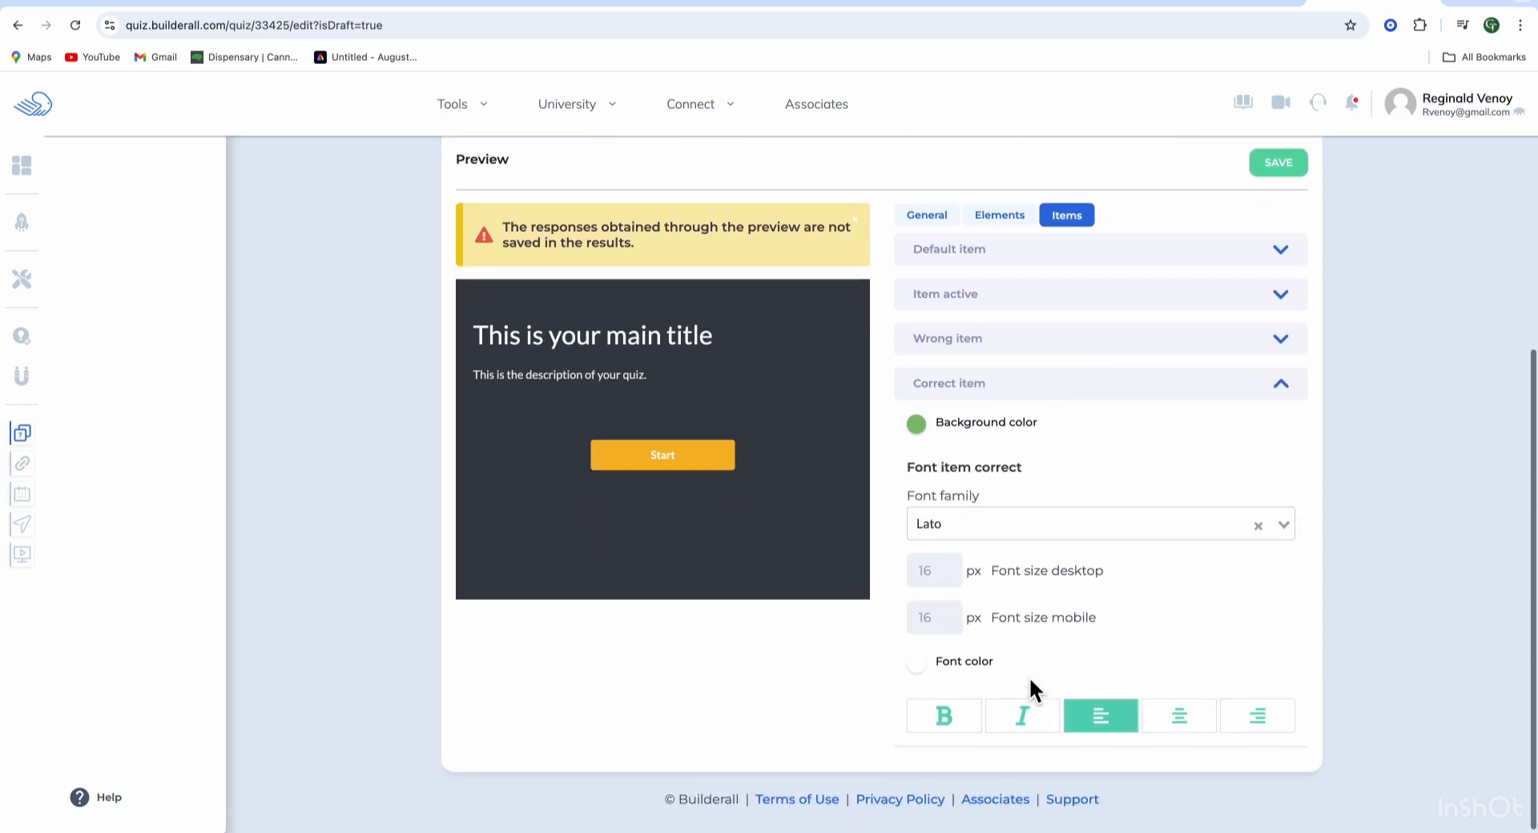
pyautogui.scroll(3, 1034, 685)
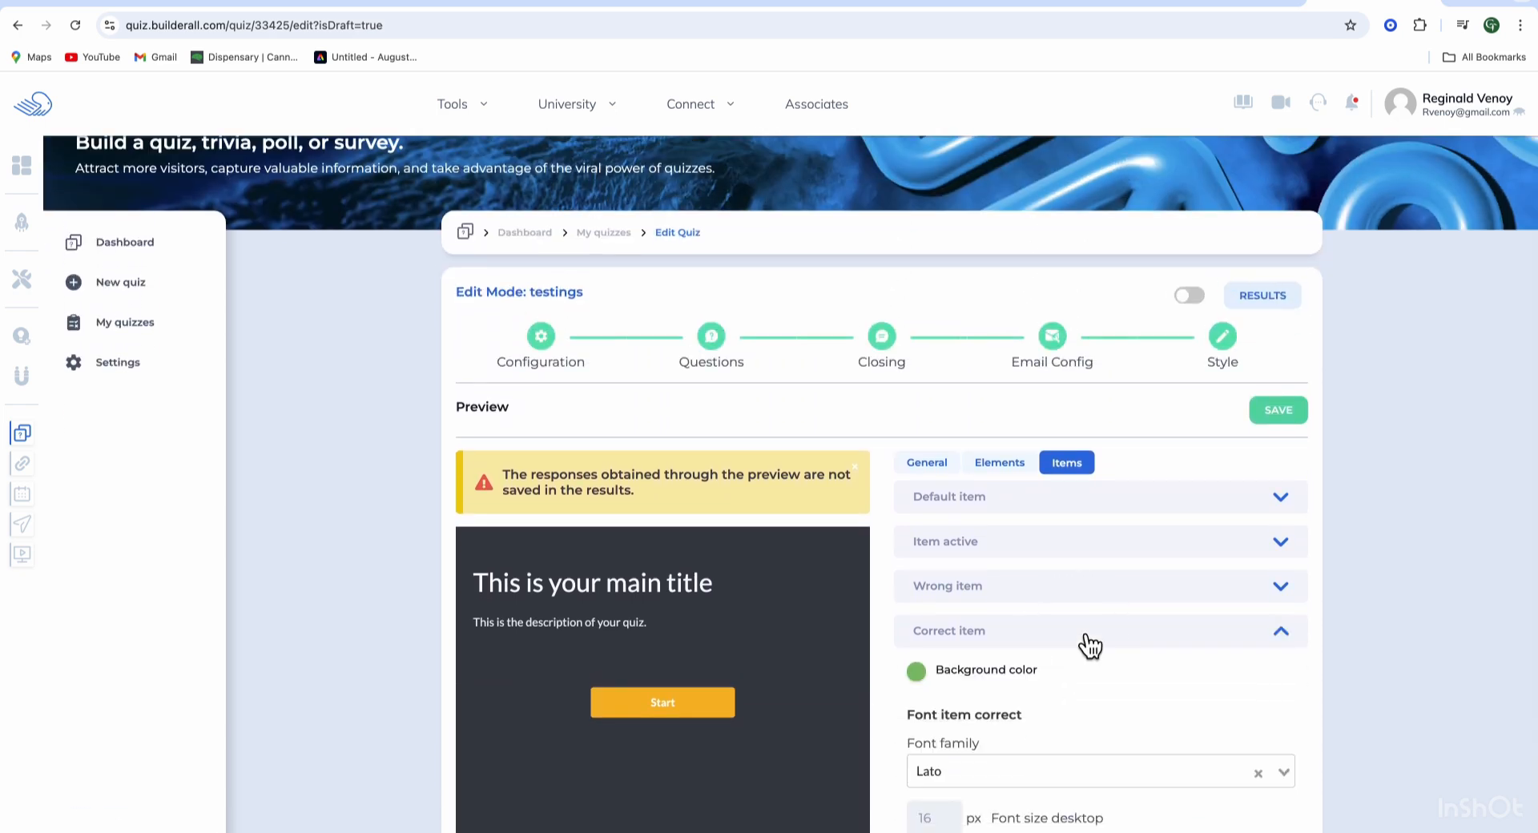
pyautogui.scroll(1, 1087, 645)
pyautogui.scroll(-4, 1086, 646)
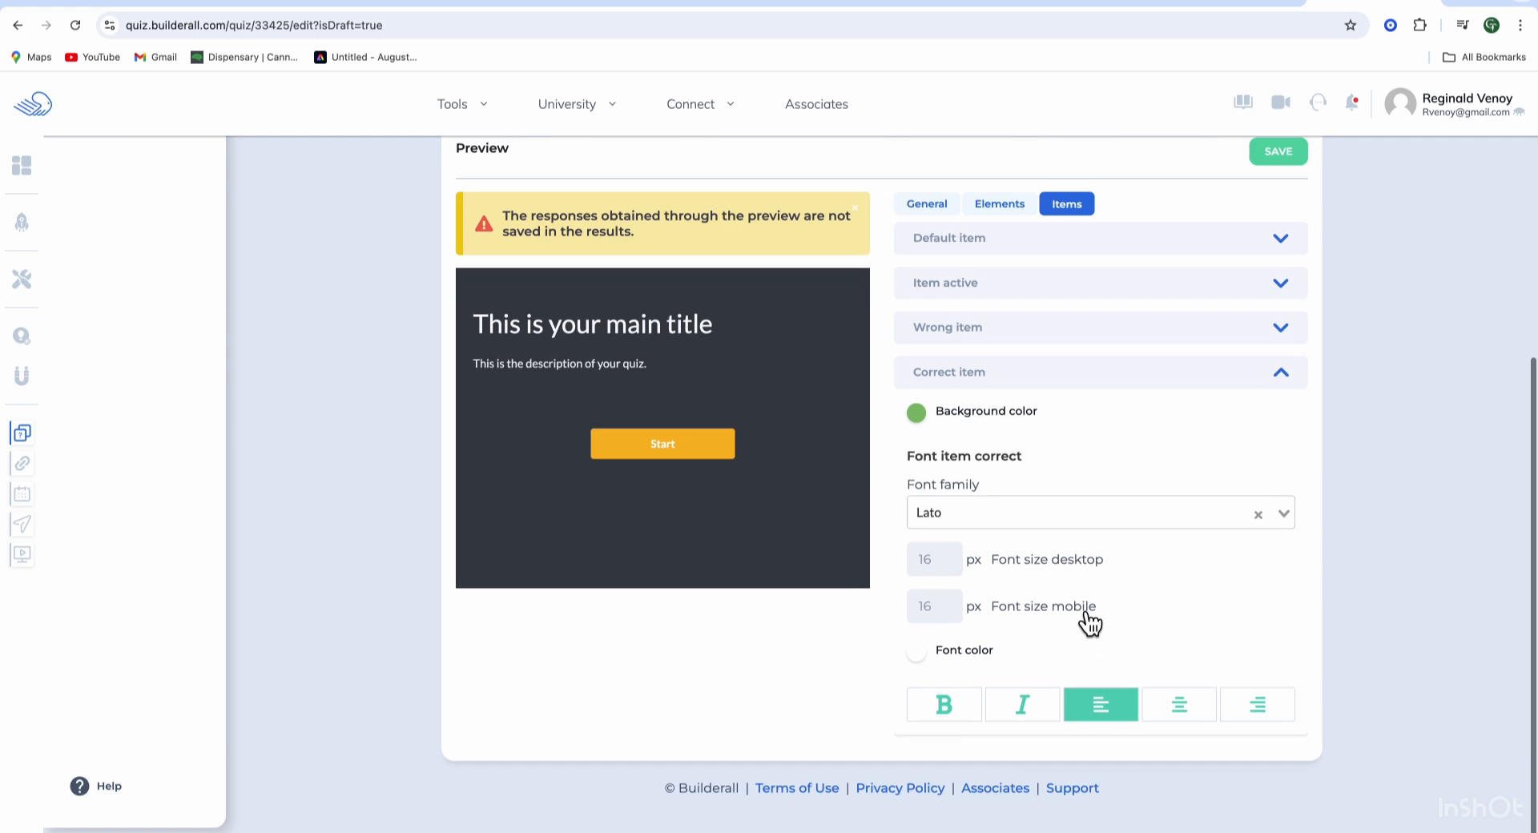
pyautogui.scroll(5, 1085, 616)
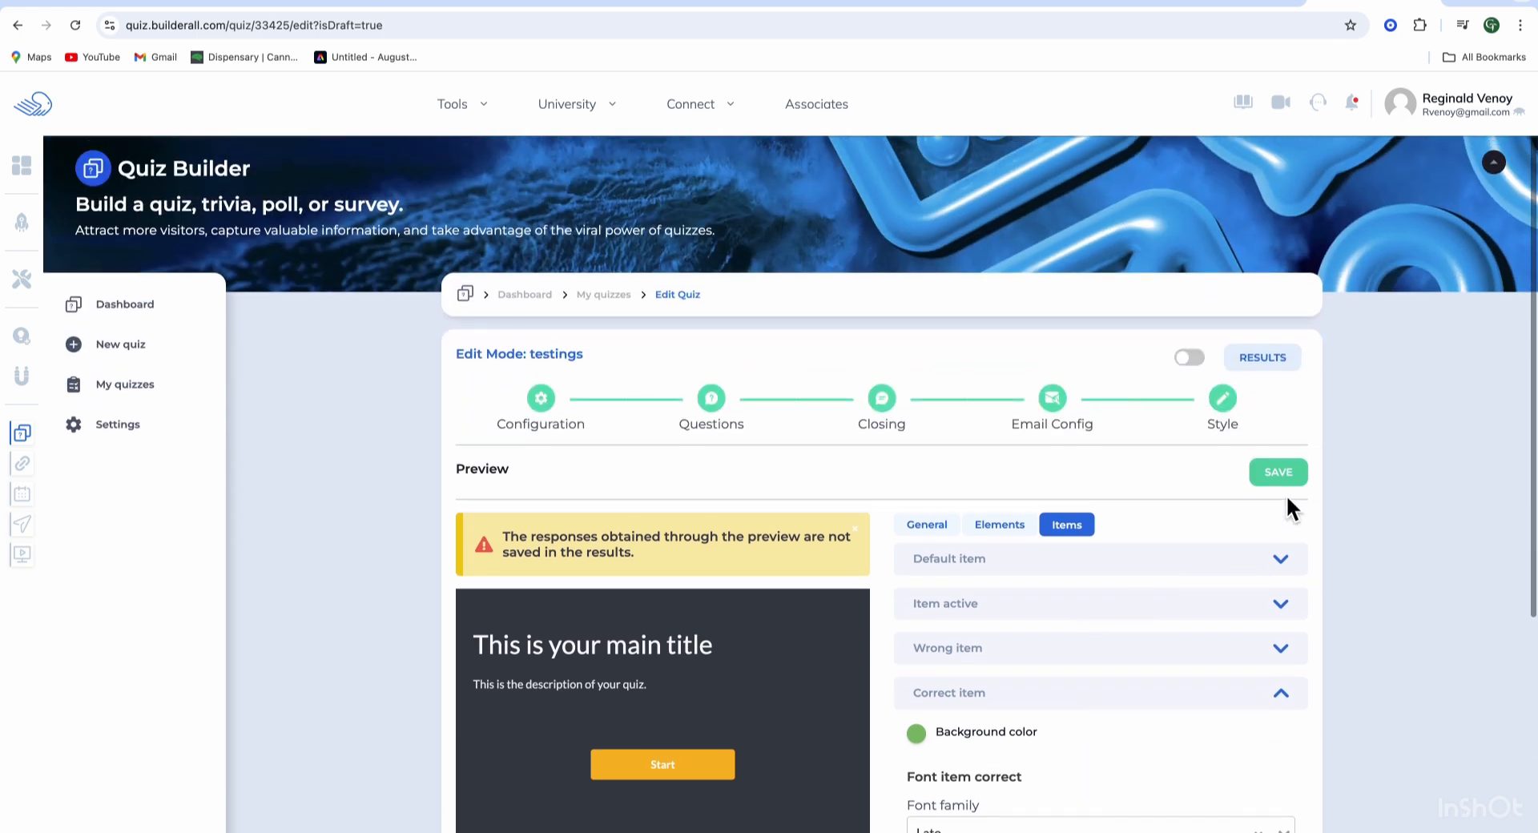
# Step: Save the survey's style and activate the "testings" survey in the dashboard's quiz list
pyautogui.click(1291, 479)
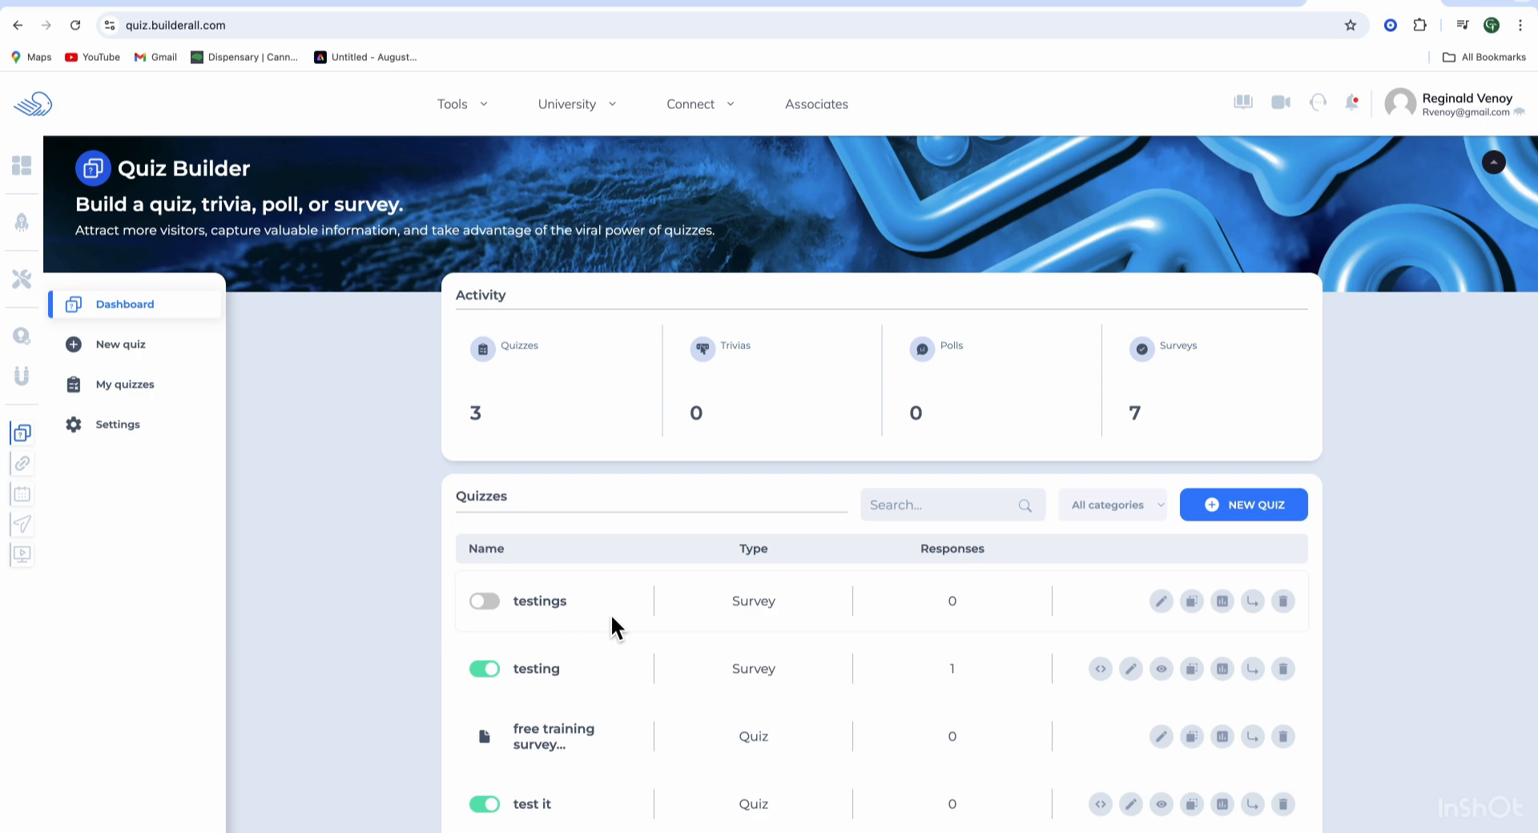
pyautogui.click(490, 600)
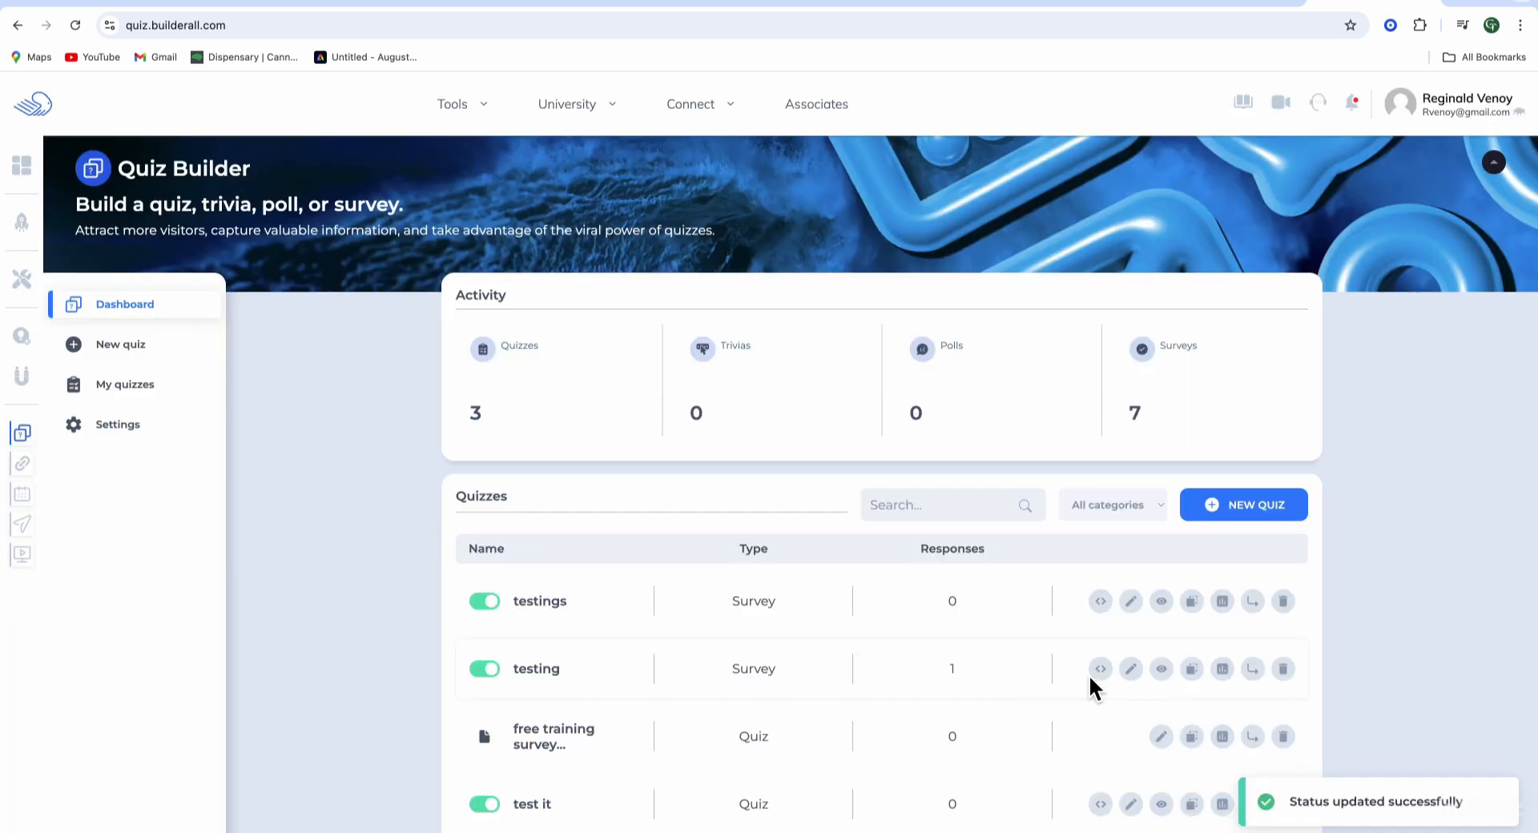
pyautogui.scroll(-1, 1182, 478)
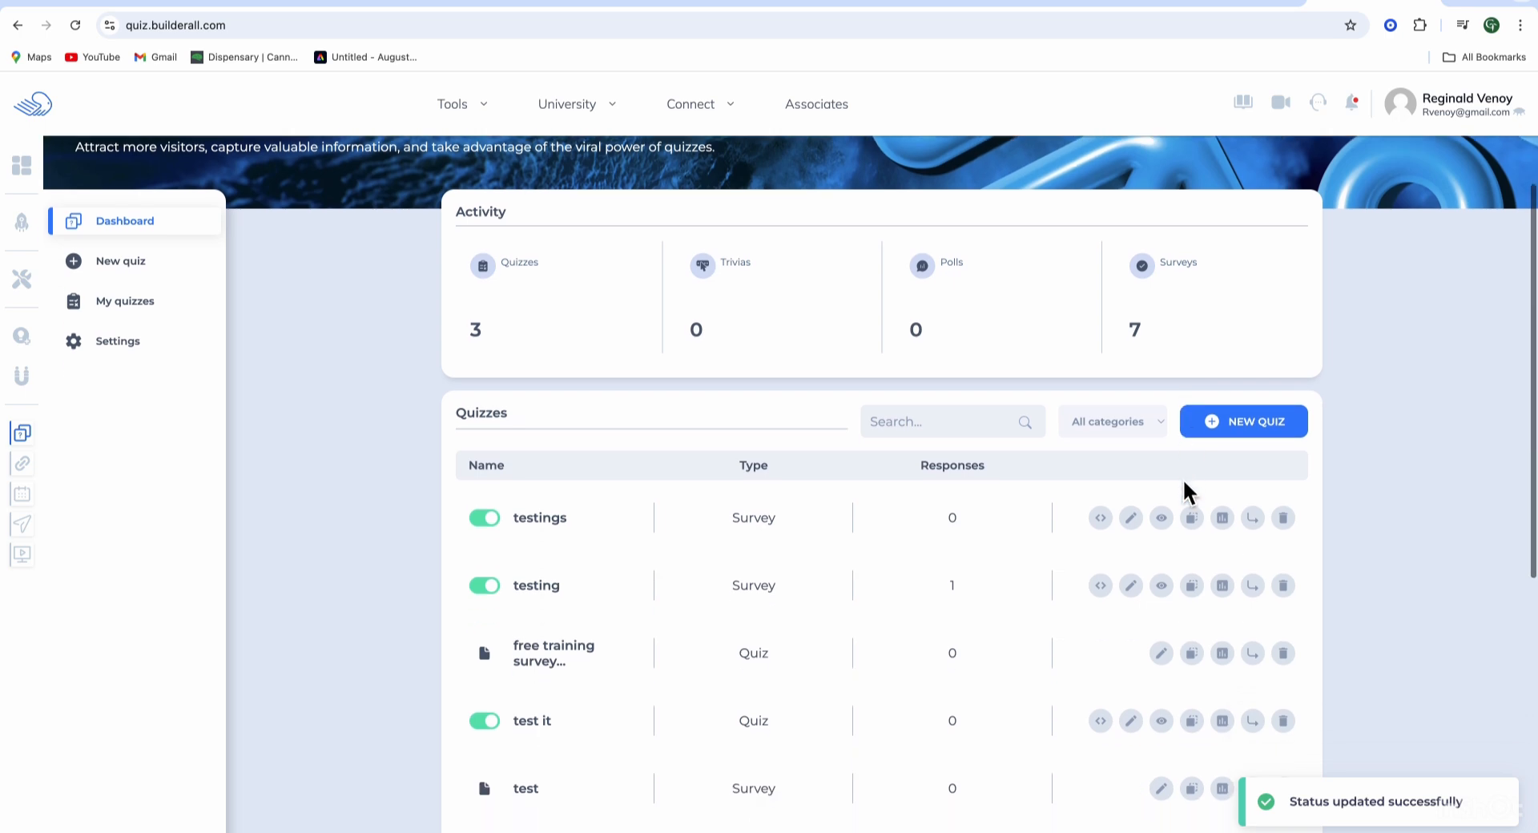
# Step: Preview the "testings" survey, start it, answer "yes" to the question about having used Builderall before, and send the answer
pyautogui.click(1163, 522)
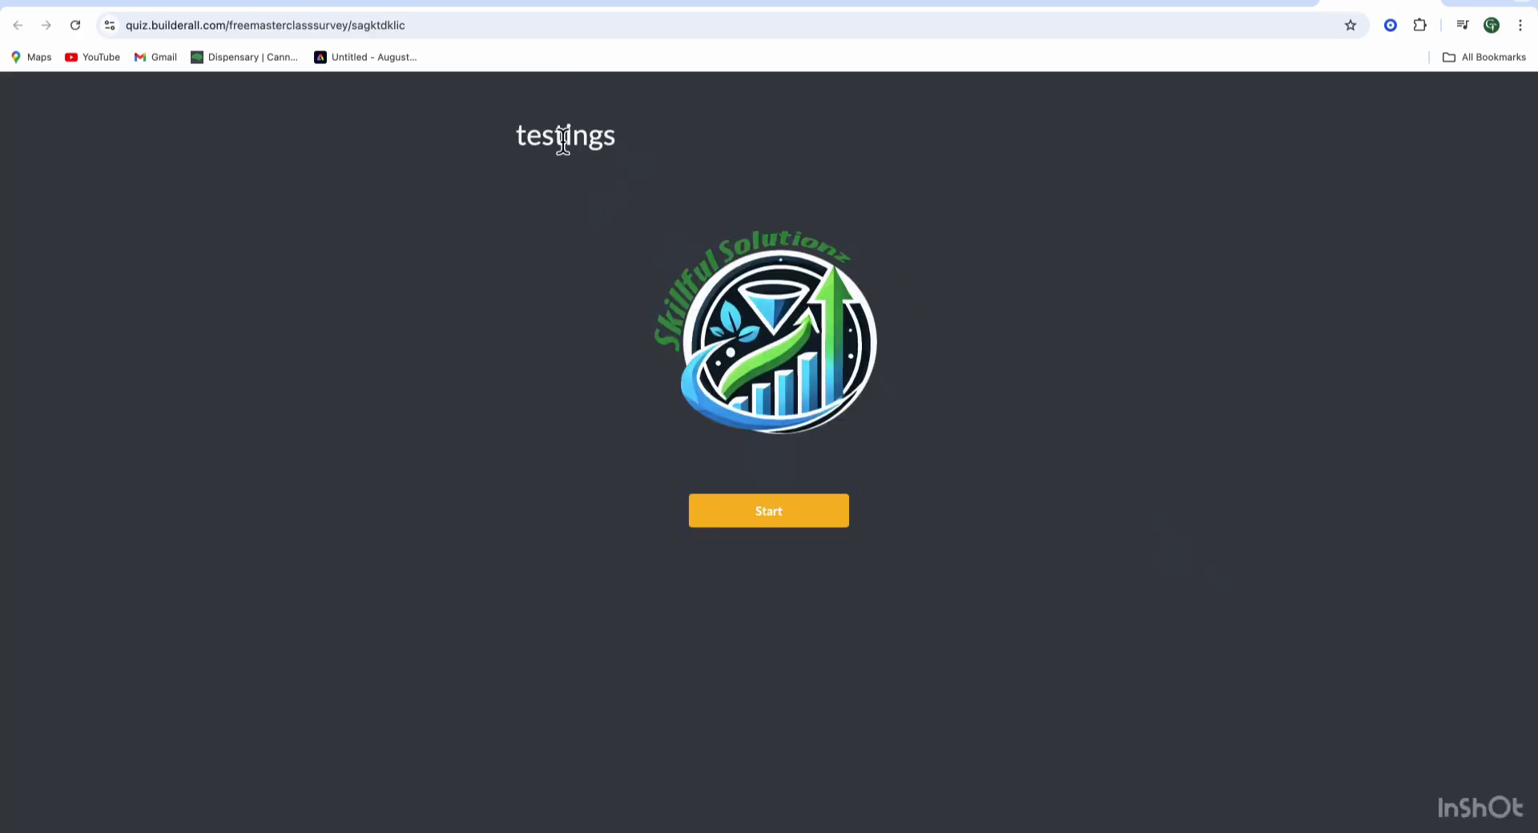
pyautogui.click(797, 528)
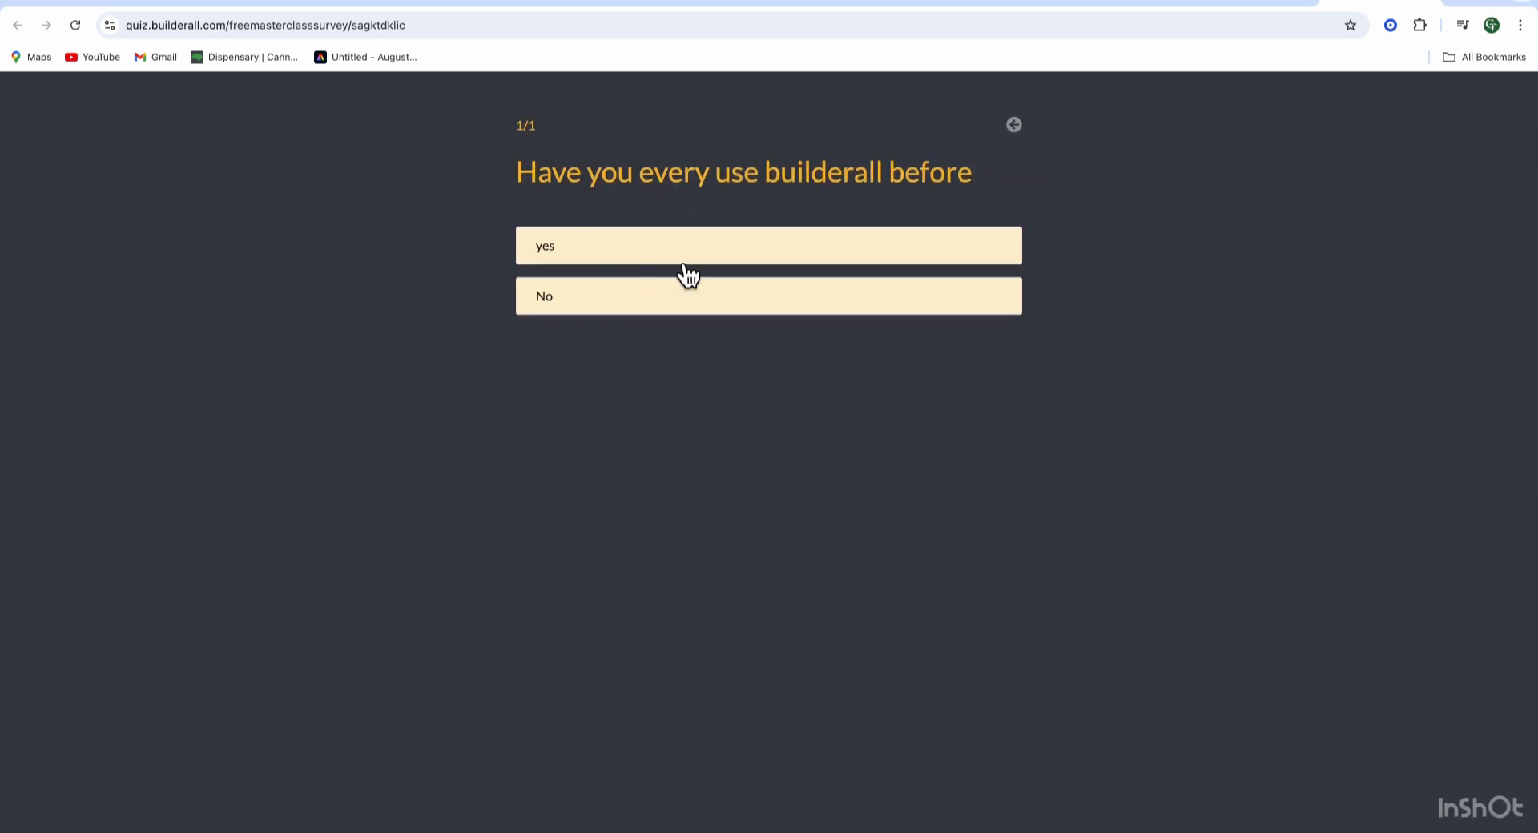
pyautogui.click(816, 258)
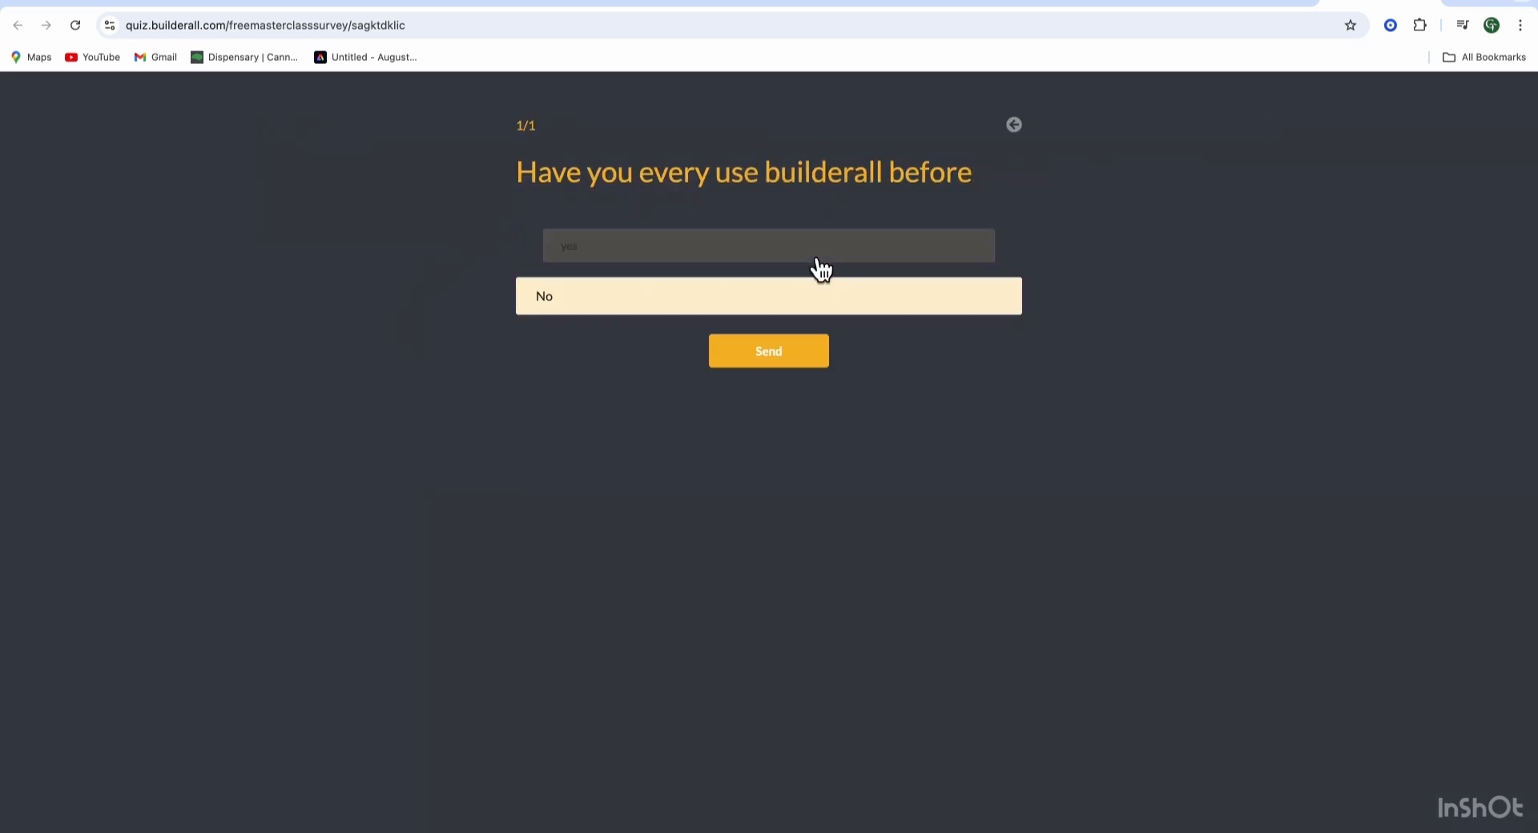
pyautogui.click(773, 356)
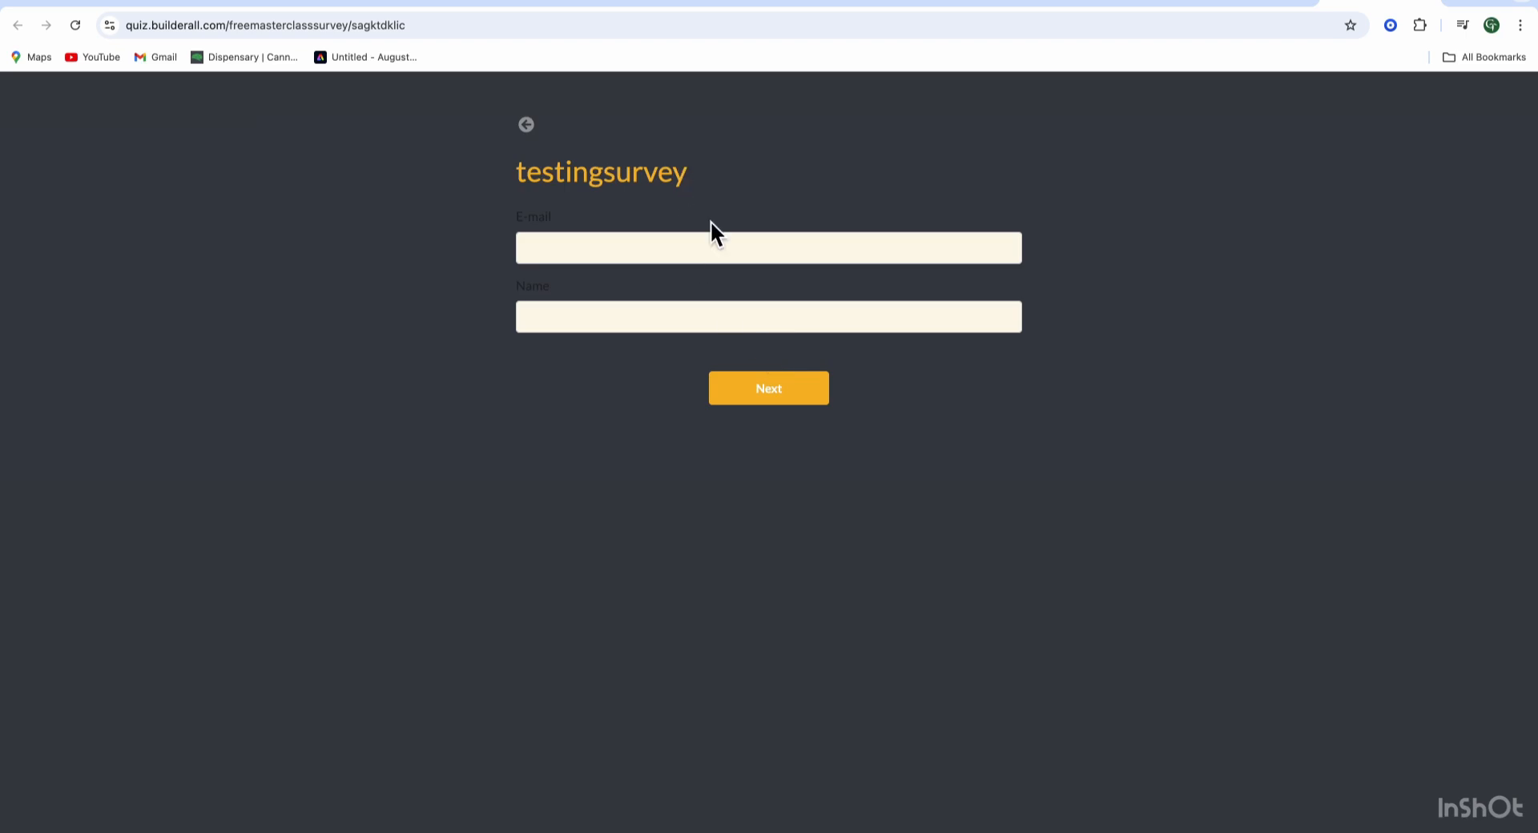
# Step: Fill in the lead form with the respondent's e-mail and full name from the saved suggestions, and submit the survey responses
pyautogui.click(710, 250)
pyautogui.click(699, 288)
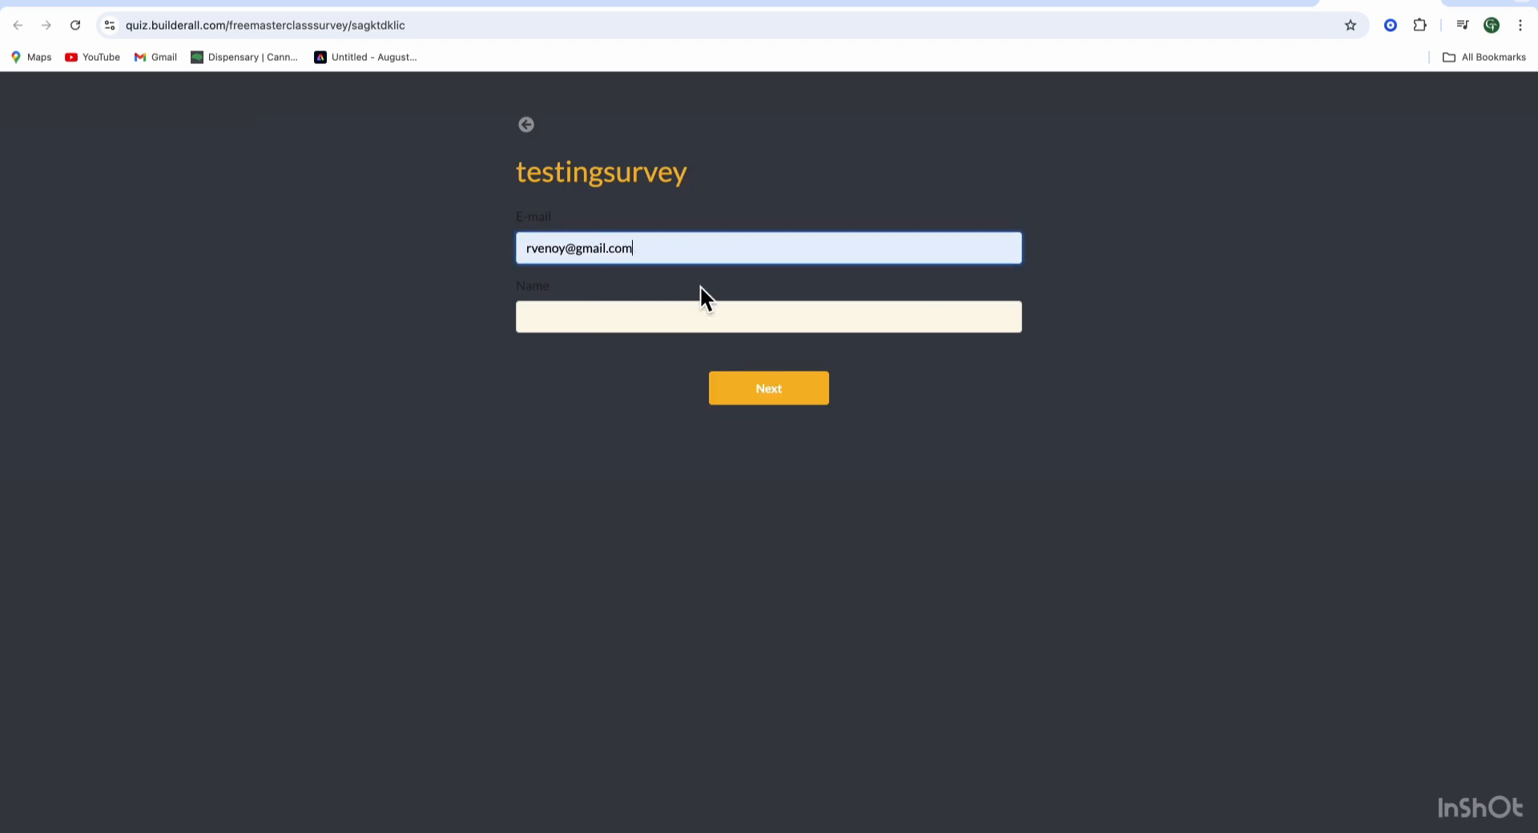
pyautogui.click(700, 317)
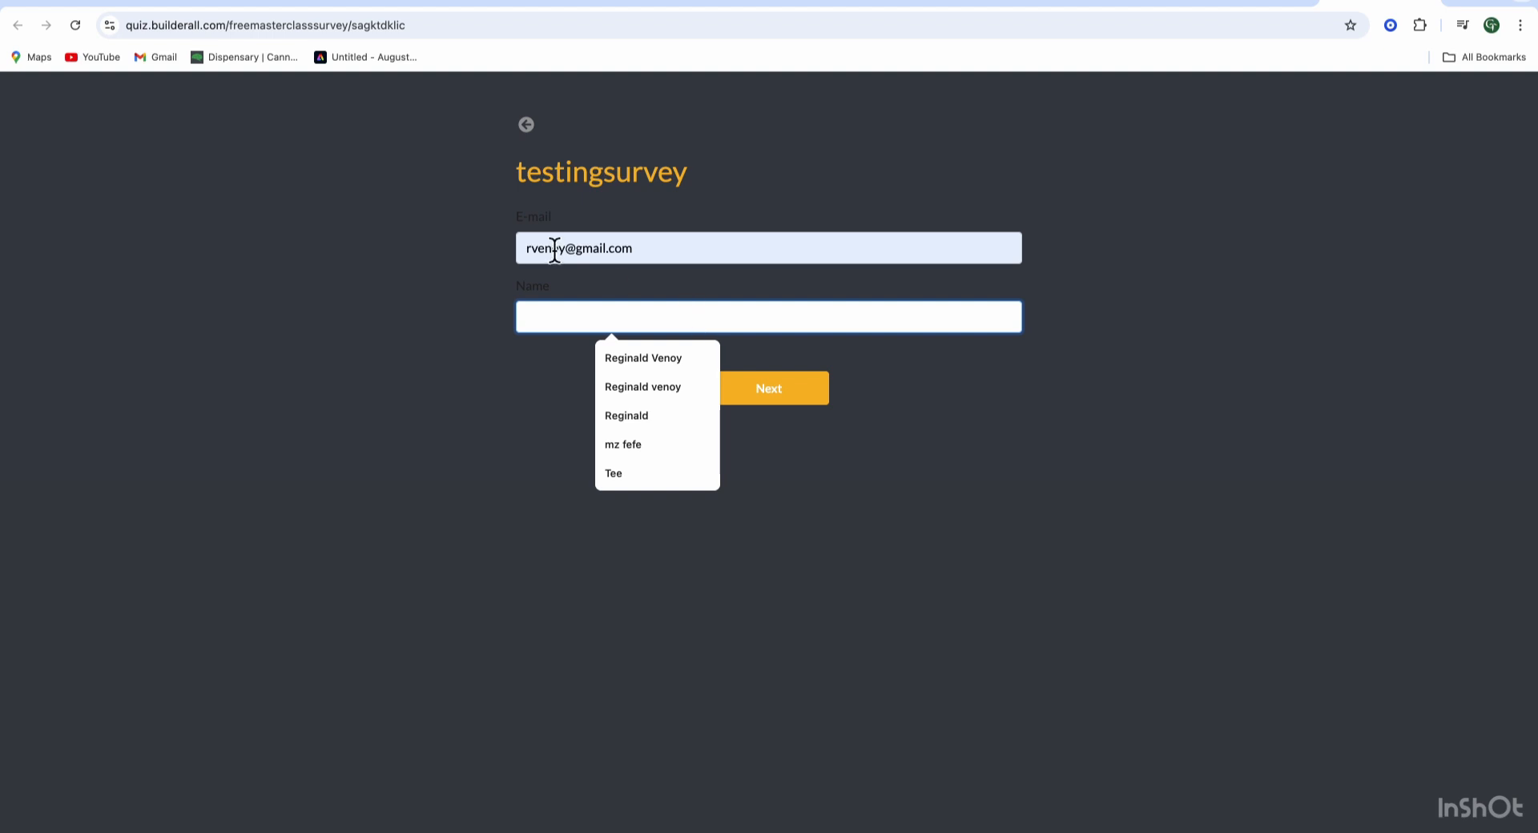
pyautogui.click(644, 358)
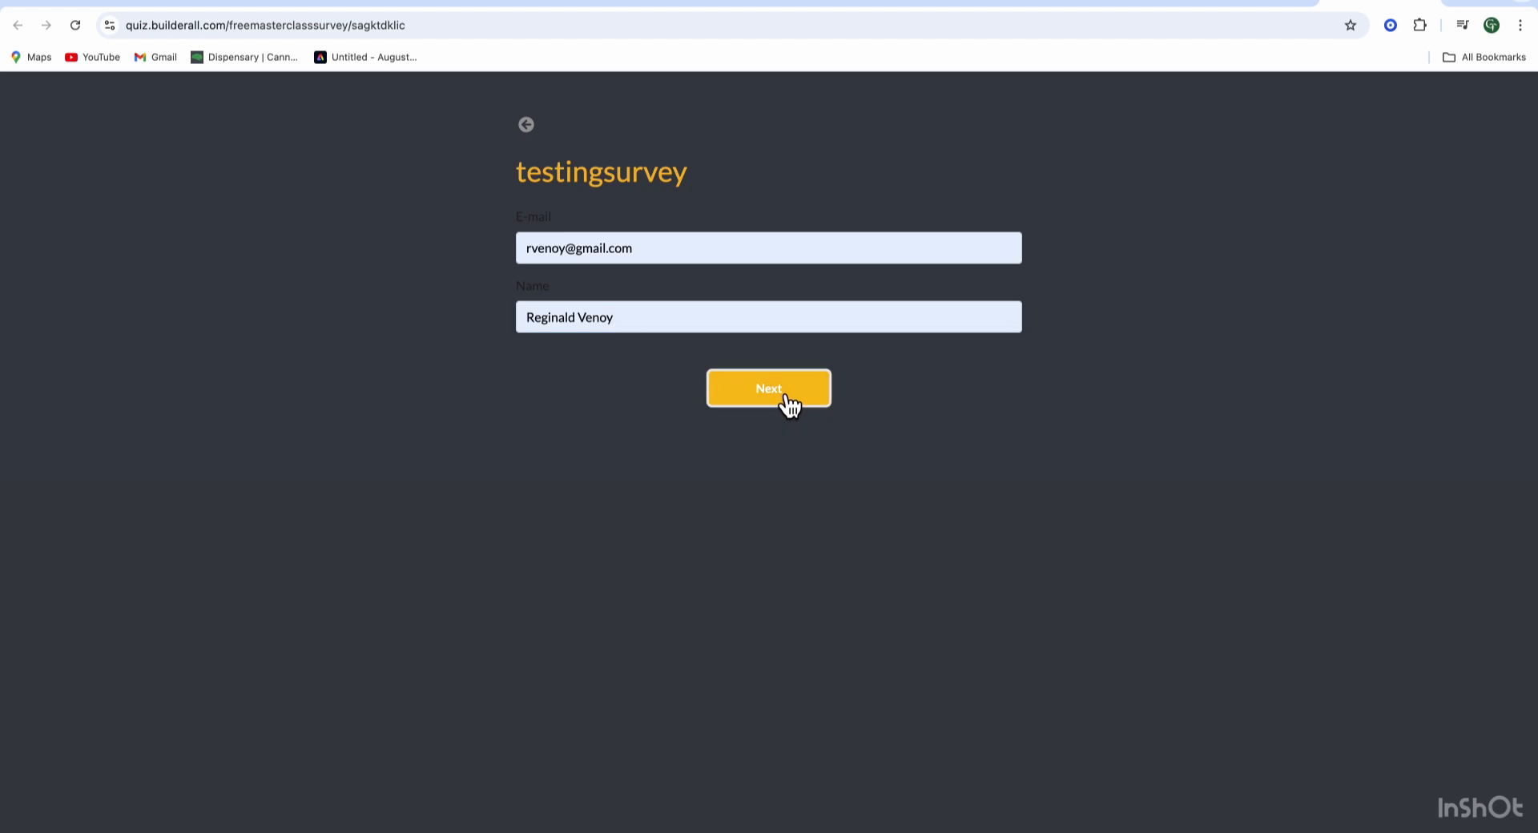
pyautogui.click(779, 393)
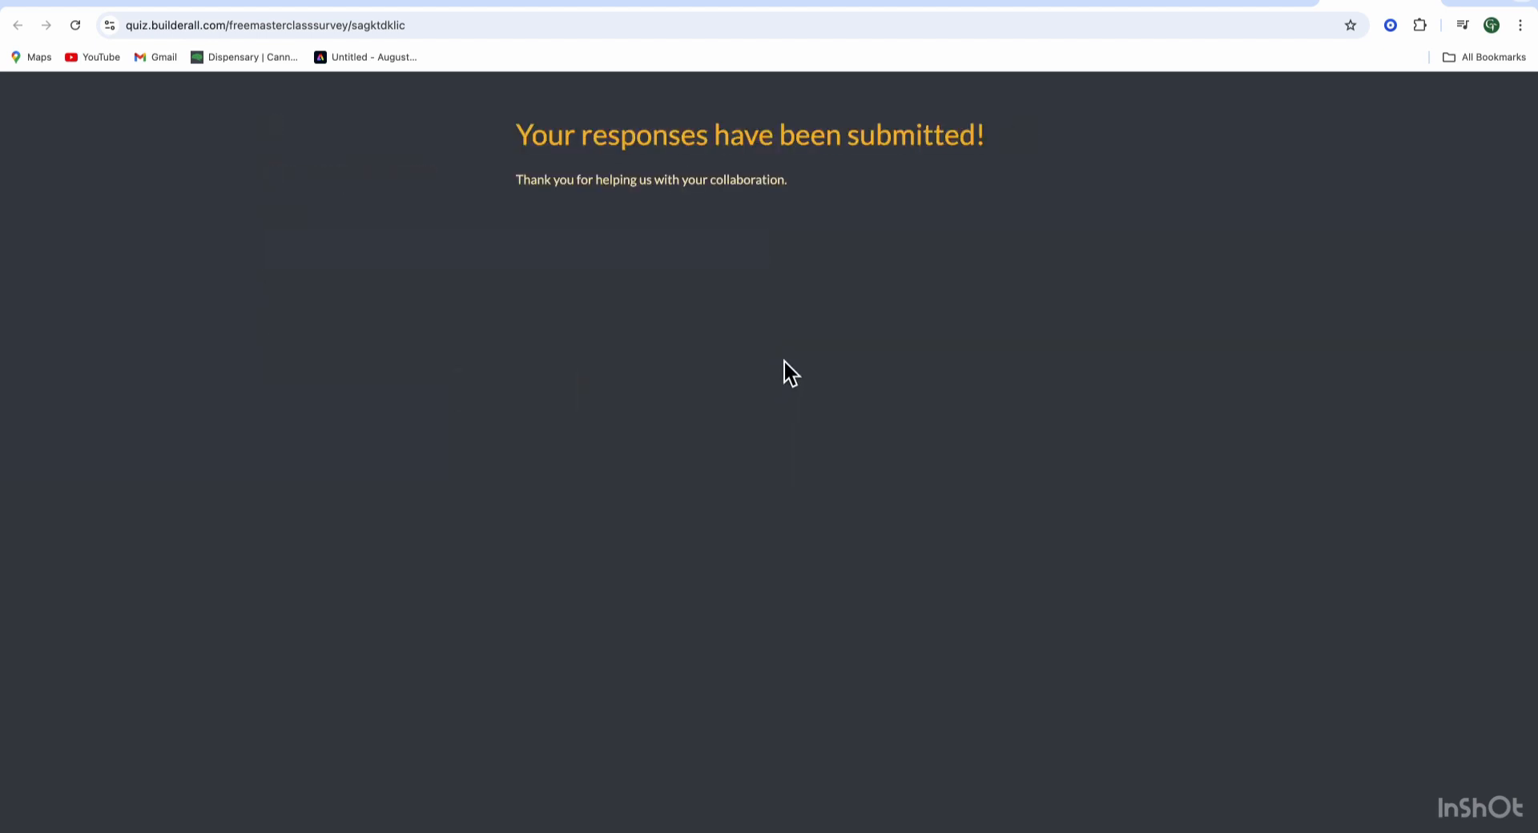